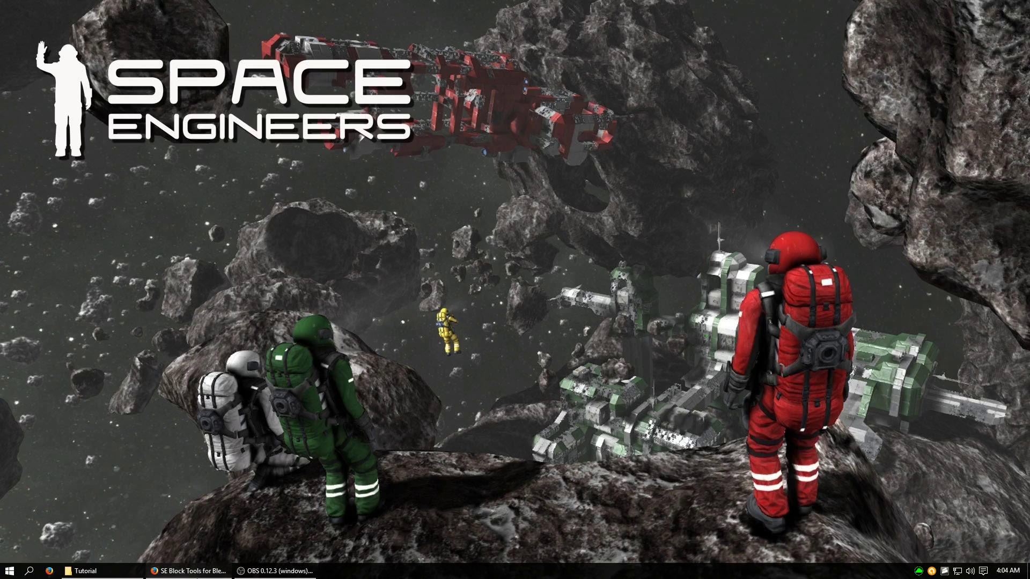
- Read the SE Block Tools guide's Getting the tools section down to Installing the Add-on
click(189, 571)
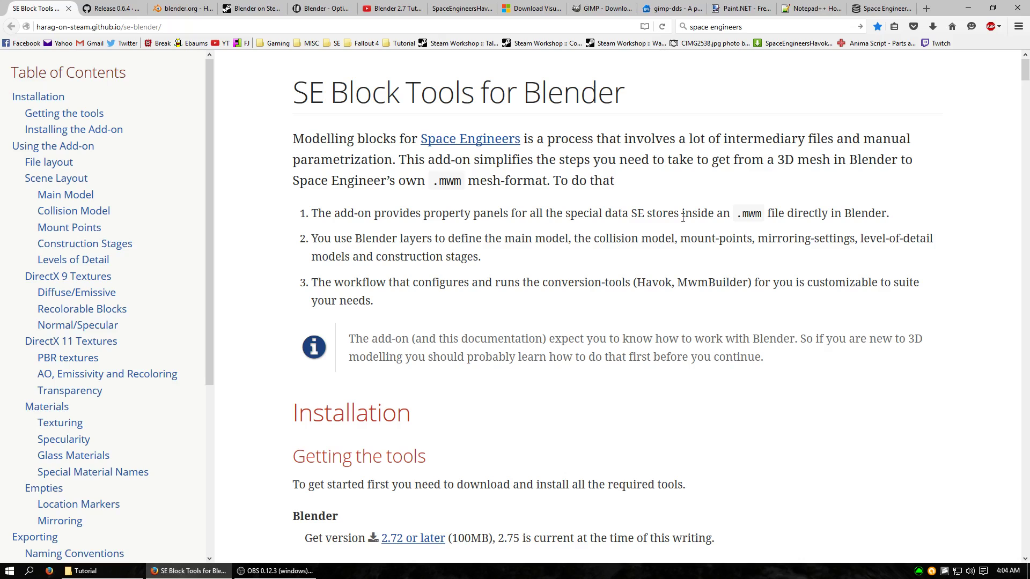
scroll(662, 216, down, 8)
scroll(627, 224, down, 2)
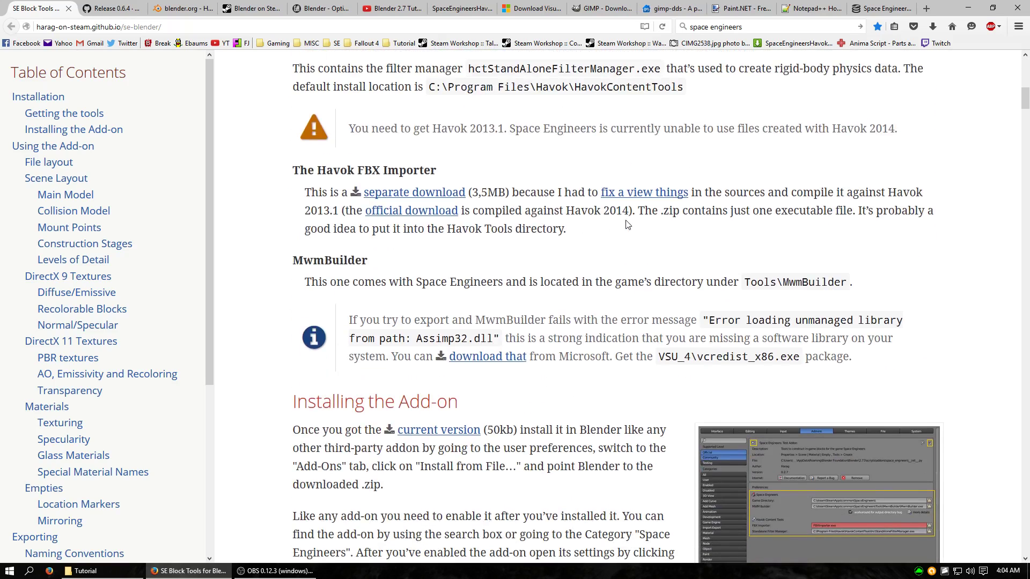
scroll(566, 228, down, 6)
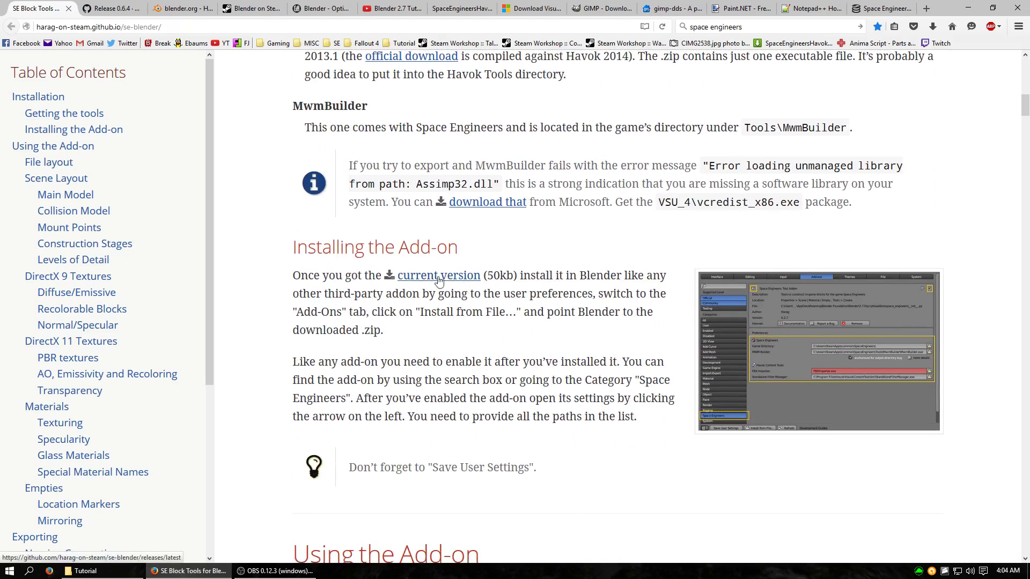
- Check the se-blender 0.6.4 release page's Downloads for blender-space_engineers-0.6.4.zip (56.6 KB)
click(123, 9)
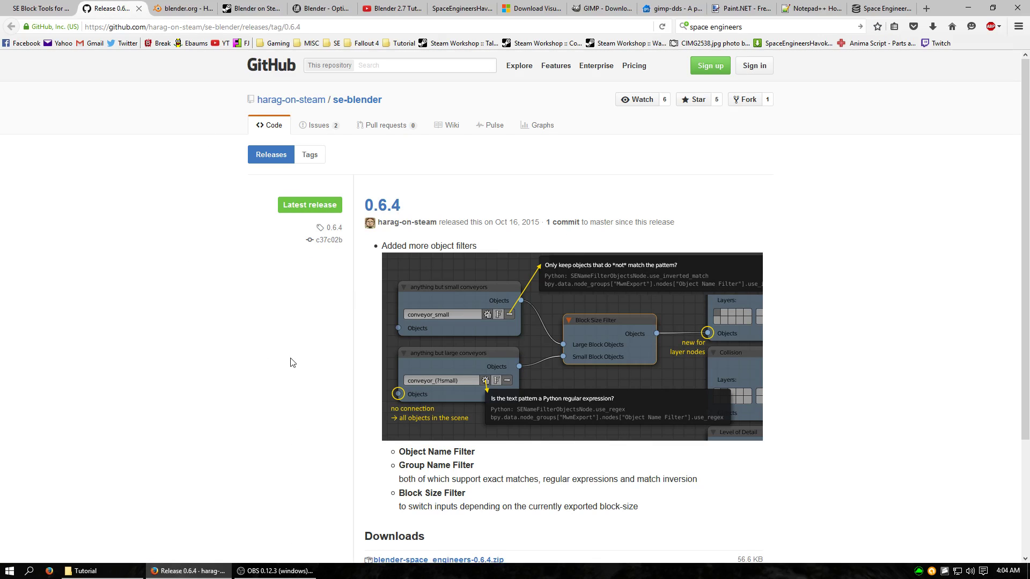
scroll(452, 236, down, 3)
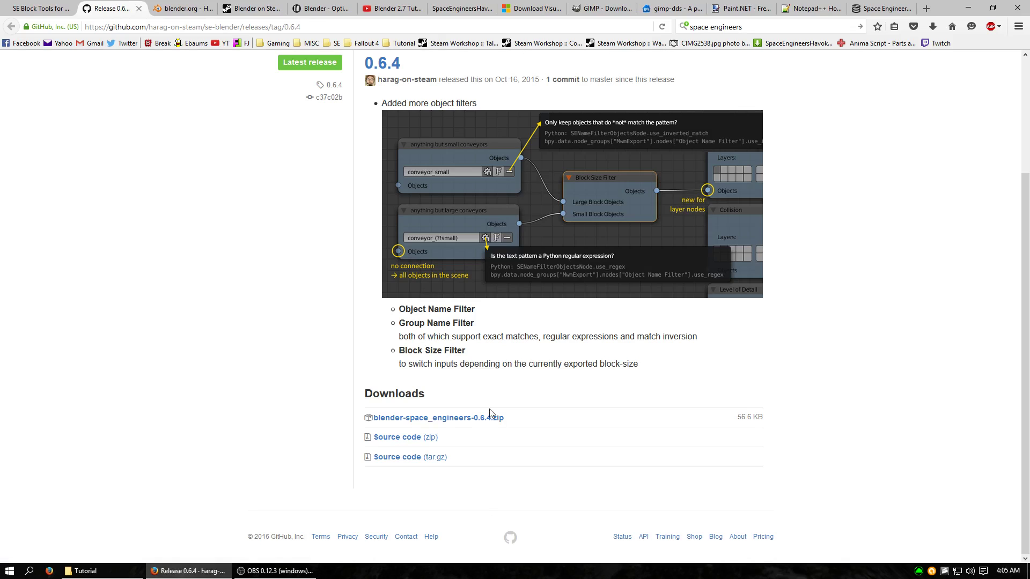
scroll(490, 414, up, 3)
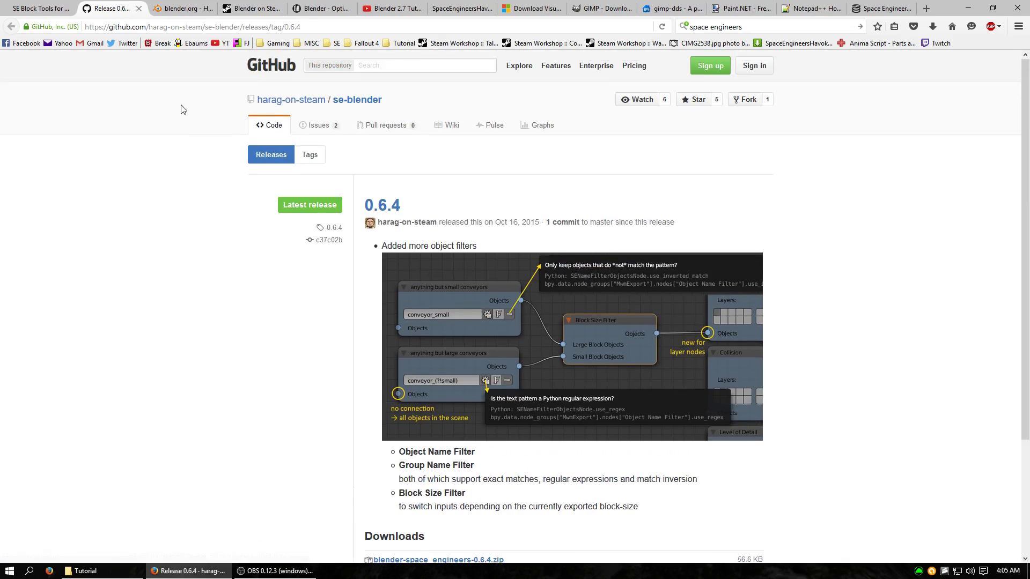
- Look over blender.org and Blender on Steam, then GraphicAll's 64-bit Windows builds
click(194, 12)
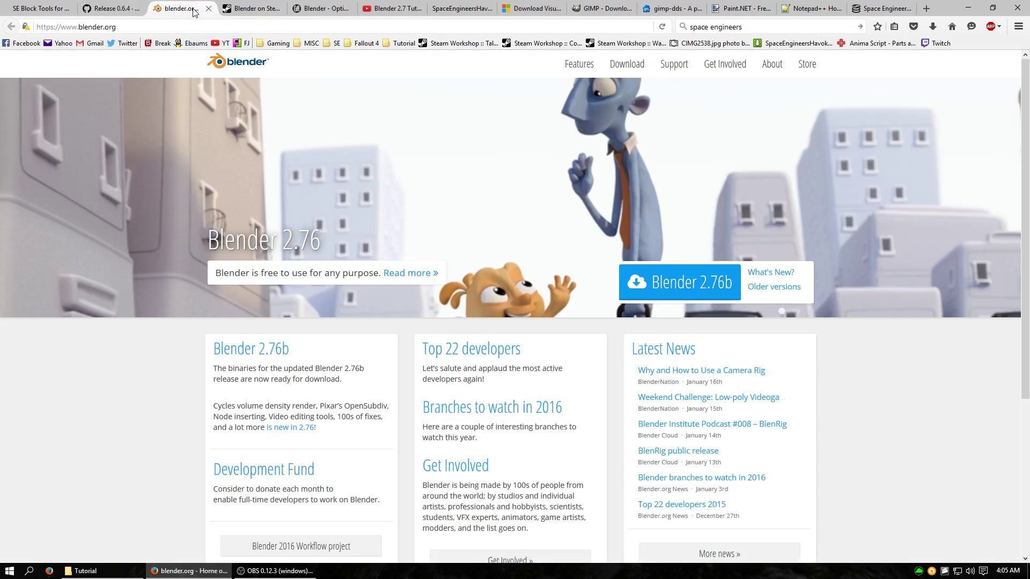
click(248, 11)
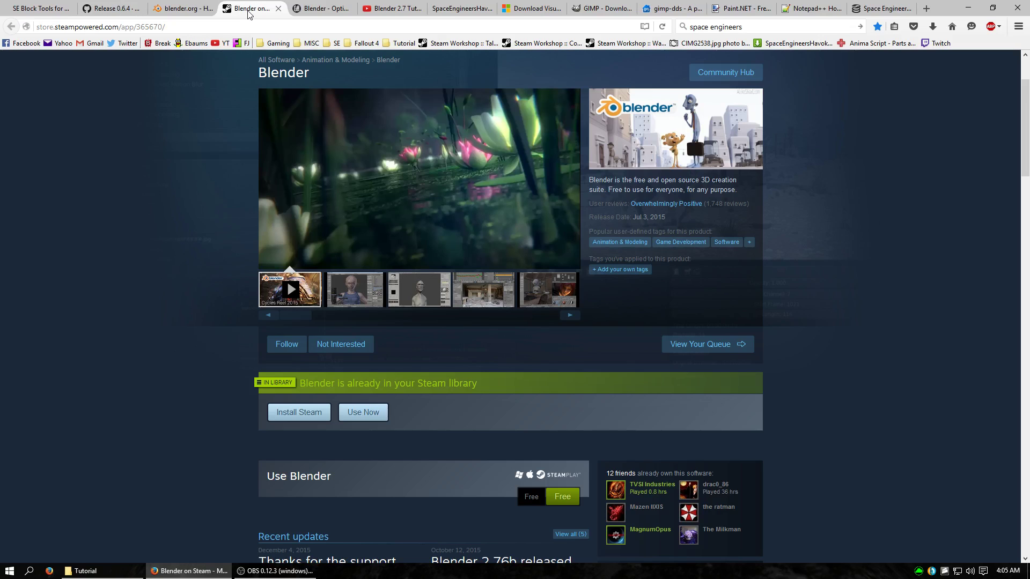
click(320, 8)
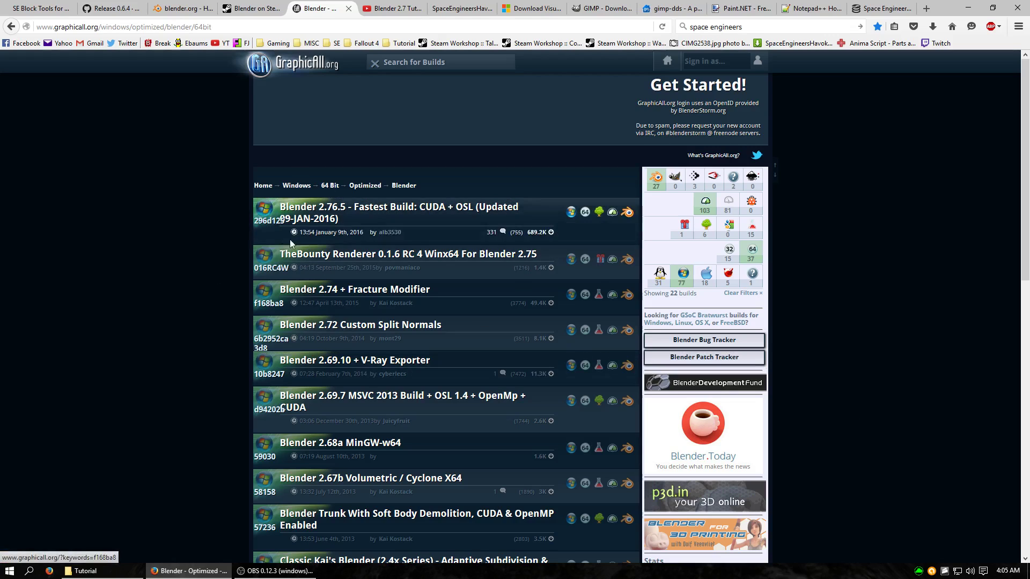
- Bring up the Blender 2.7 Tutorial #0: Introduction video, ready to play at 0:00 of 4:24
click(400, 8)
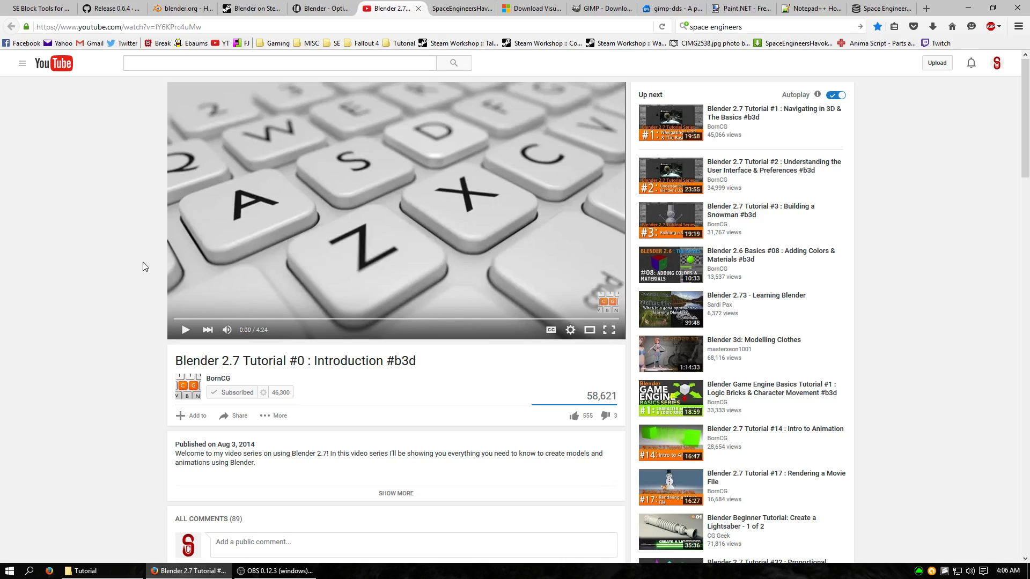
- Show the MediaFire download page for SpaceEngineersHavok2013.1 - 64bit
click(467, 6)
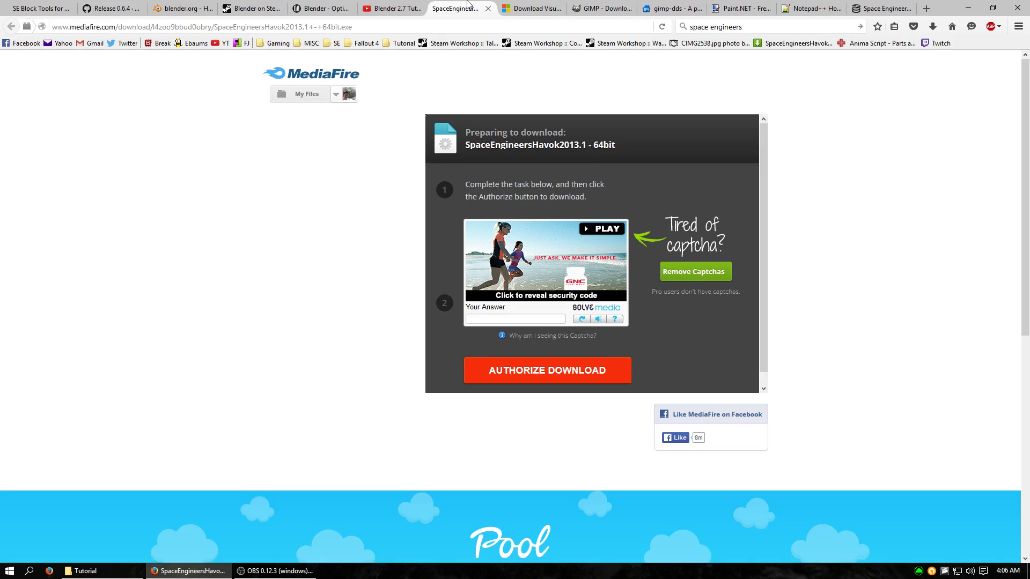
- Review the Visual C++ Redistributable for Visual Studio 2012 Update 4 download page details
click(528, 8)
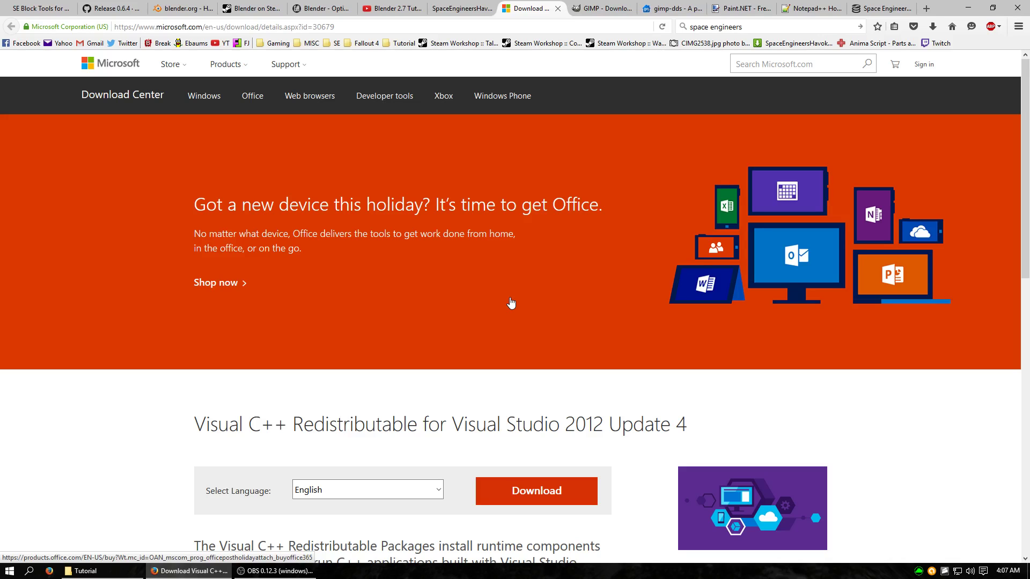
scroll(499, 305, down, 3)
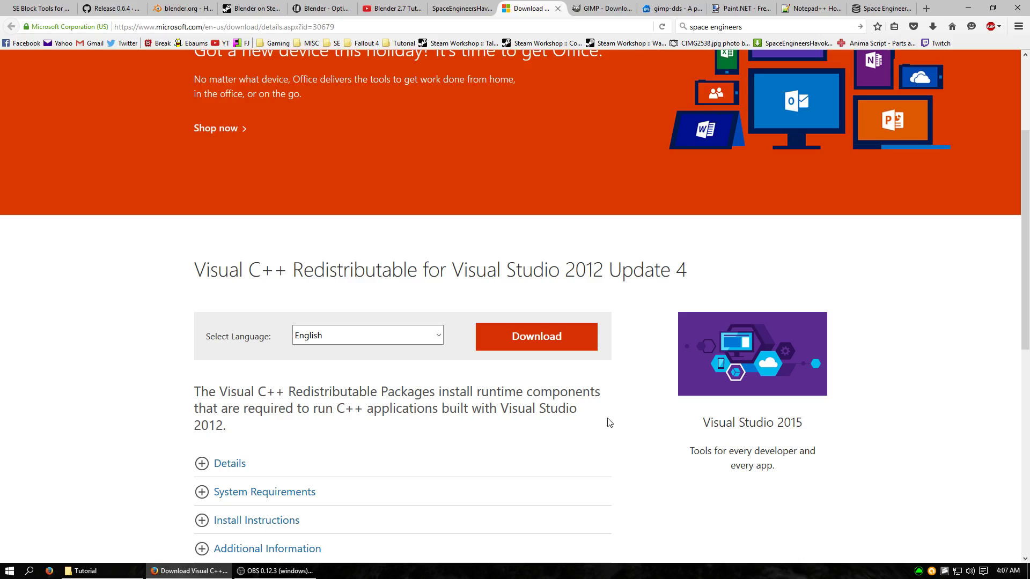
scroll(609, 423, up, 3)
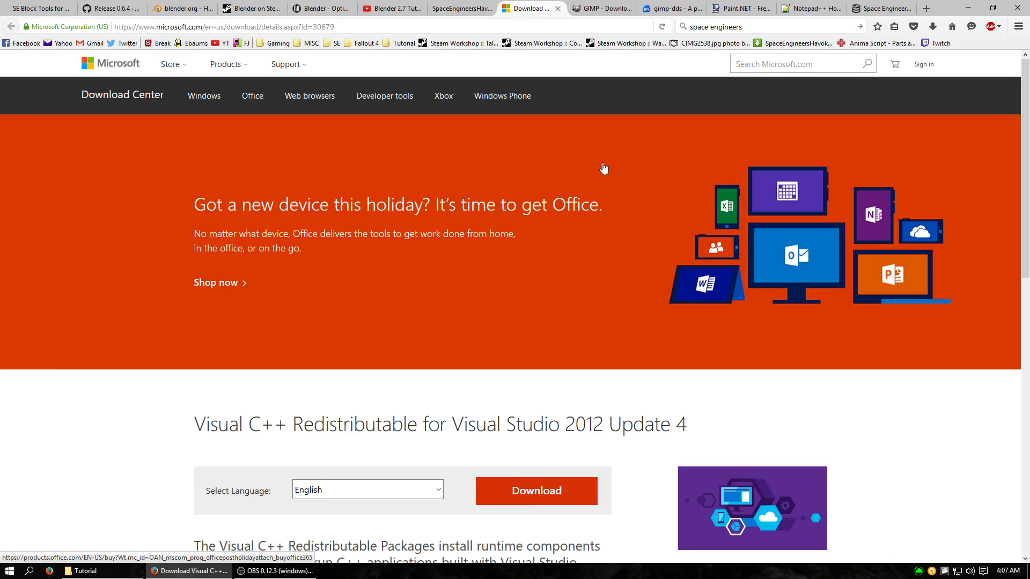
- View the GIMP Downloads page, then the gimp-dds 3.0.1 plugin project page
click(612, 15)
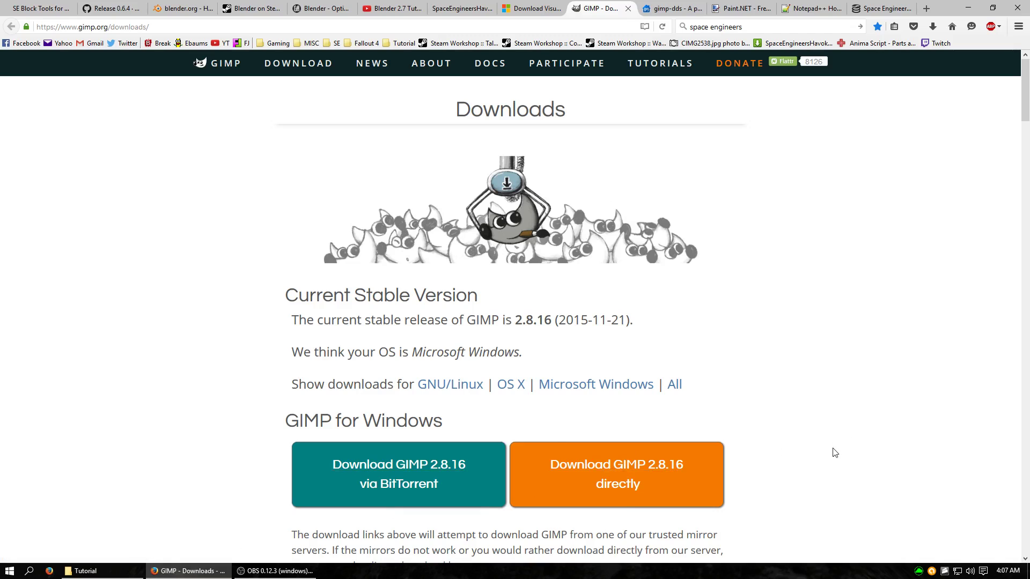
click(667, 6)
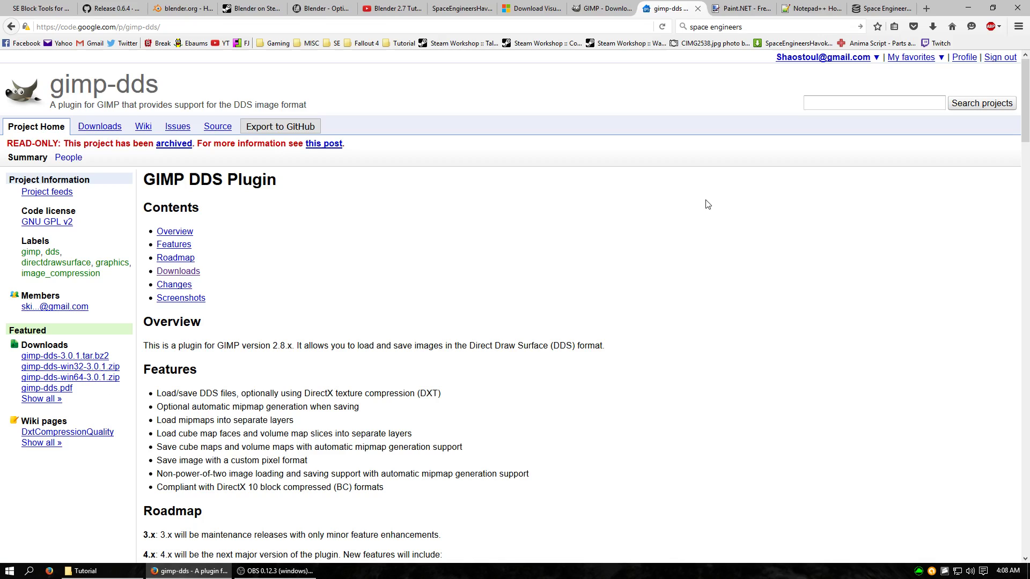
- Move to the Paint.NET home page offering the free paint.net 4.0.9 download
key(ctrl+Tab)
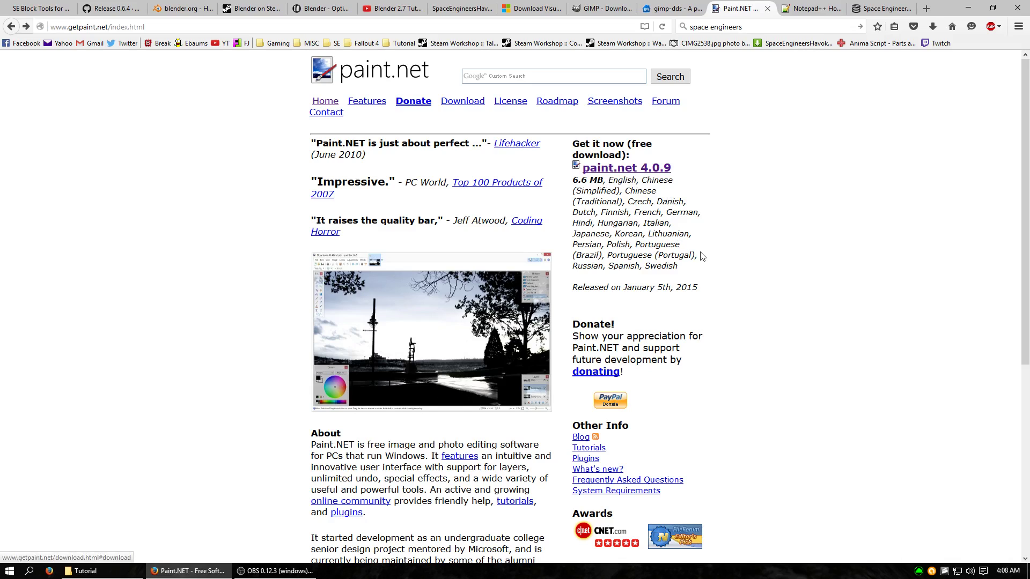
- Go to the Notepad++ site's Download Notepad++ 6.8.8 page
click(819, 5)
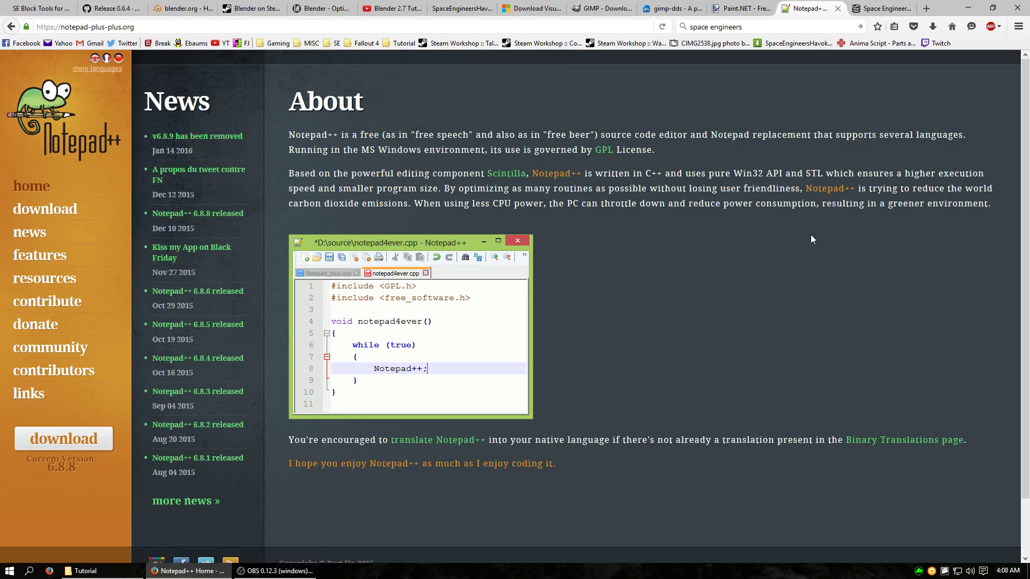
click(42, 214)
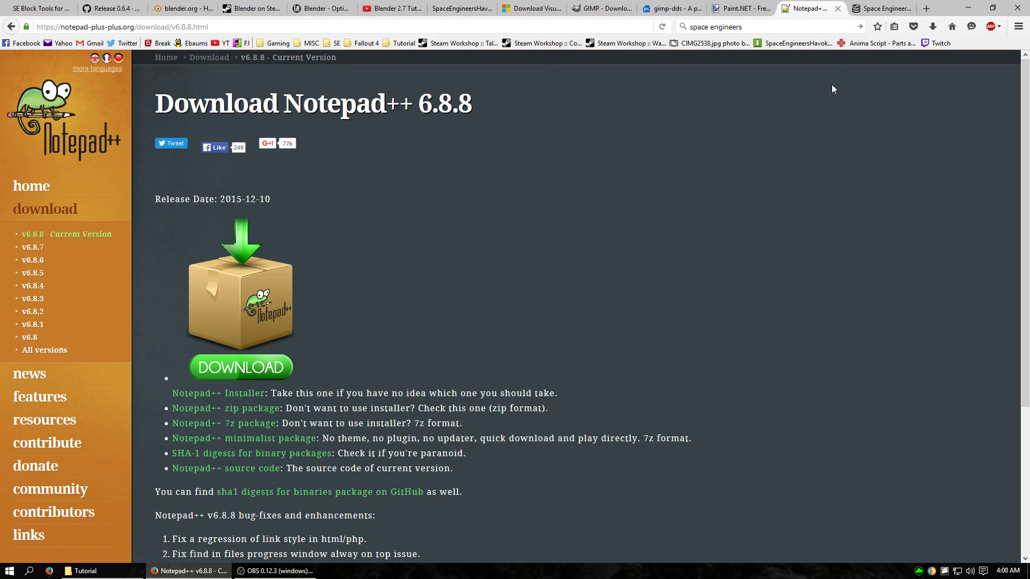
- Show SteamDB's Space Engineers - Mod SDK page (App ID 326880)
click(881, 9)
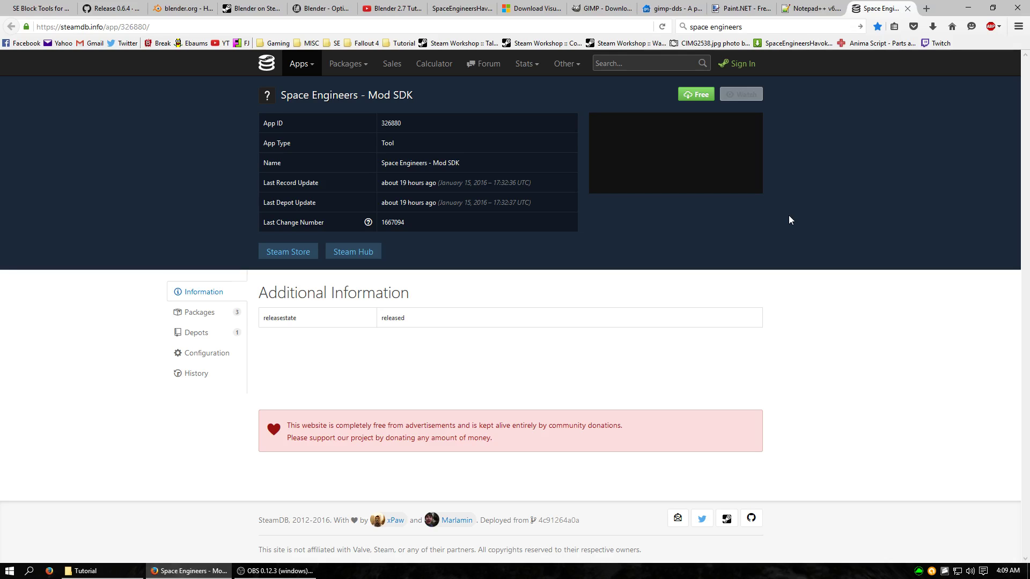
- Return to the SE Block Tools documentation and highlight the note about Havok being discontinued
click(54, 8)
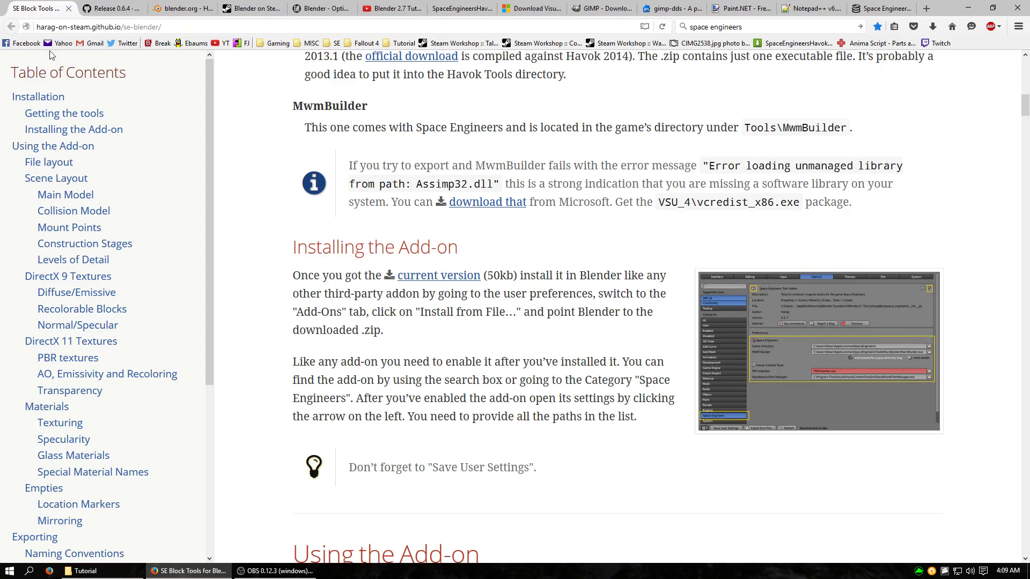
scroll(526, 396, up, 15)
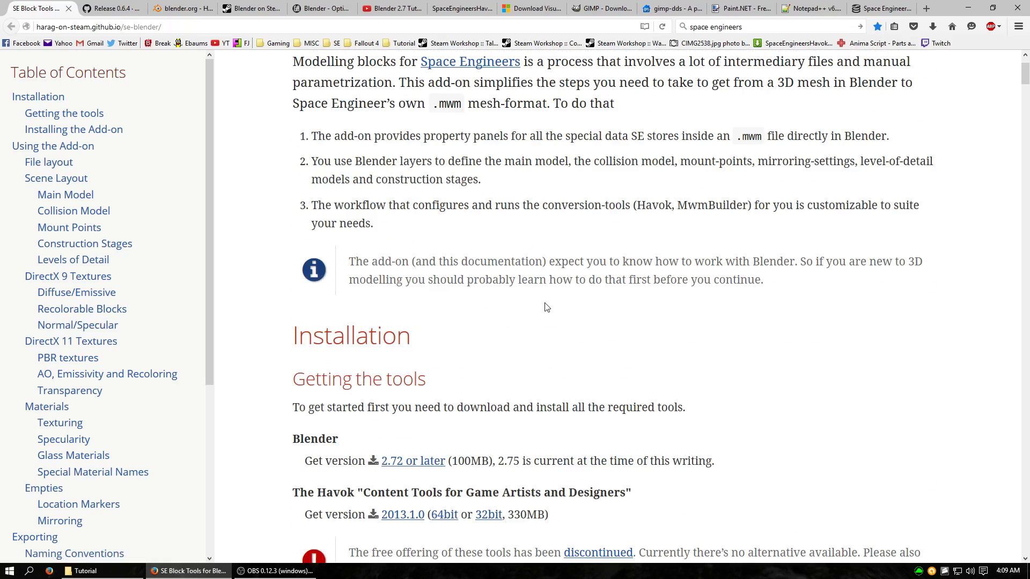
scroll(534, 298, down, 7)
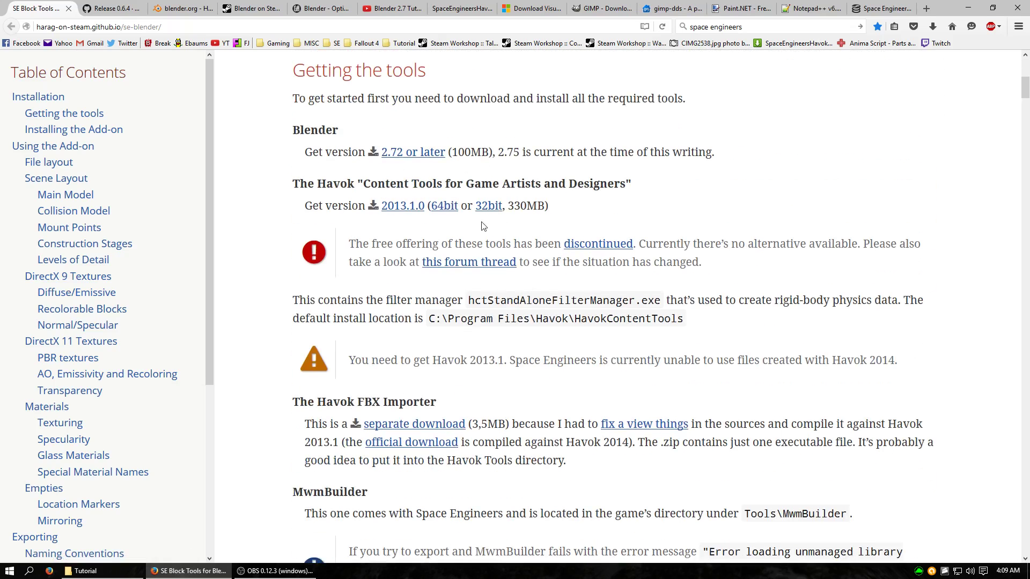
drag(359, 246, 600, 259)
click(617, 241)
- Scroll down to the MwmBuilder note and Installing the Add-on, highlighting the vcredist_x86 package name
scroll(407, 309, down, 3)
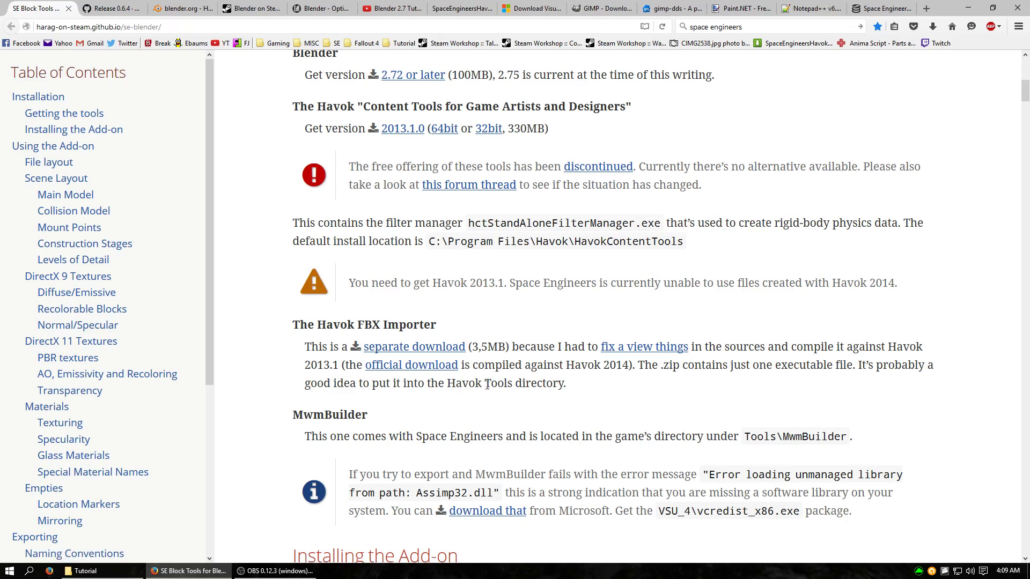
scroll(477, 385, down, 3)
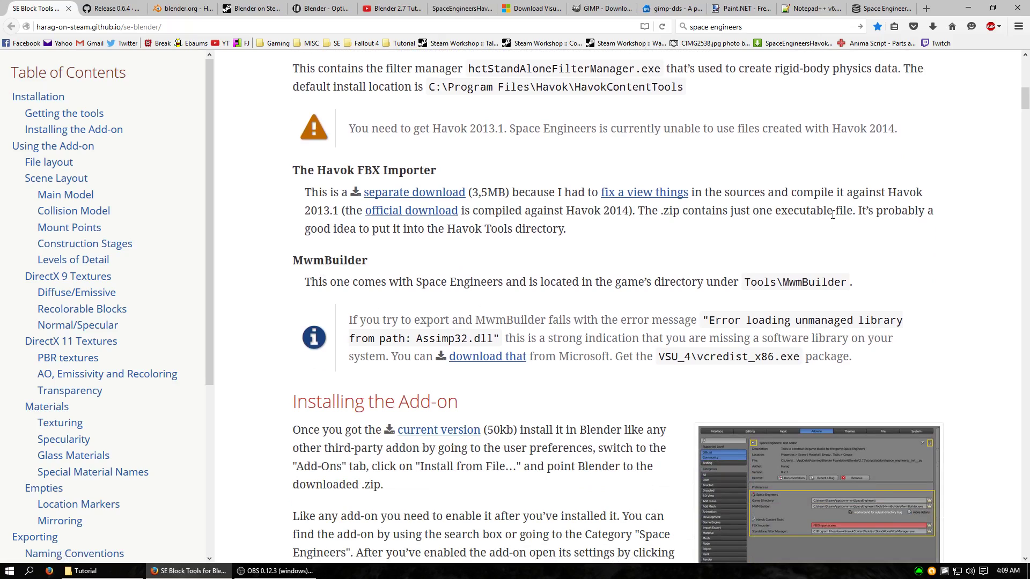
scroll(362, 355, down, 2)
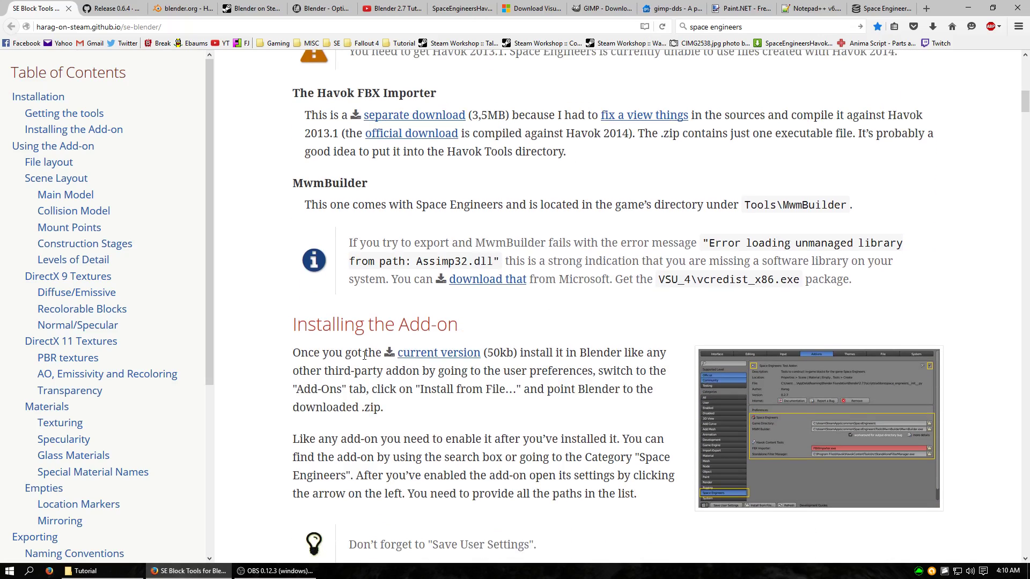
scroll(319, 352, down, 3)
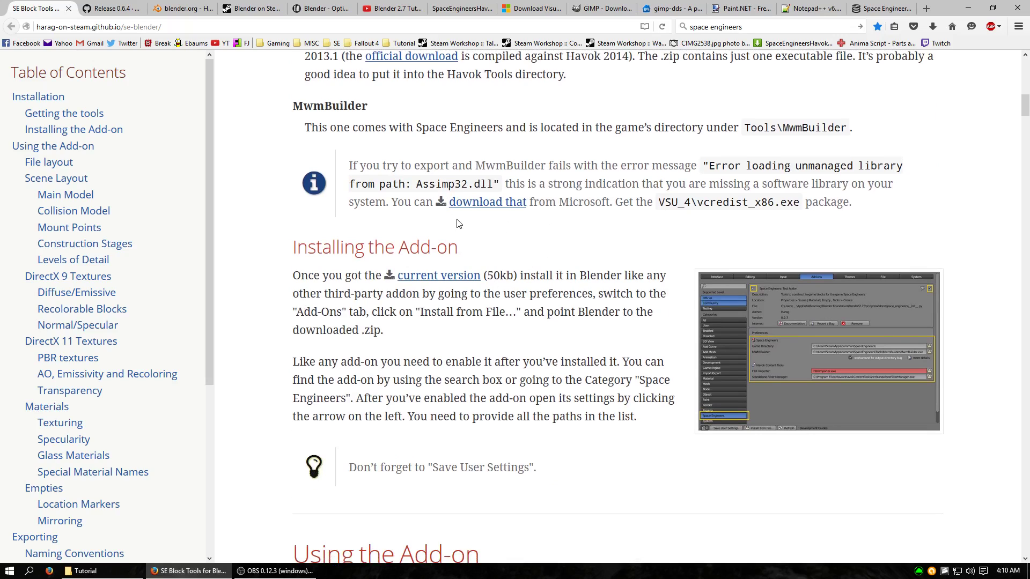
drag(690, 202, 781, 202)
click(609, 230)
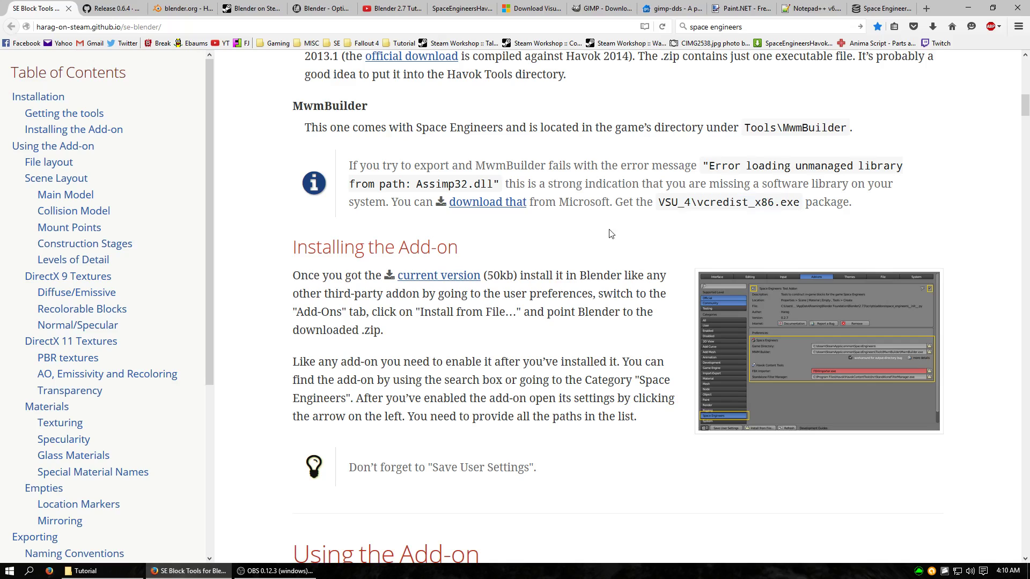
- Check the Visual C++ Redistributable 2012 Update 4 download page, then minimize Firefox
click(537, 11)
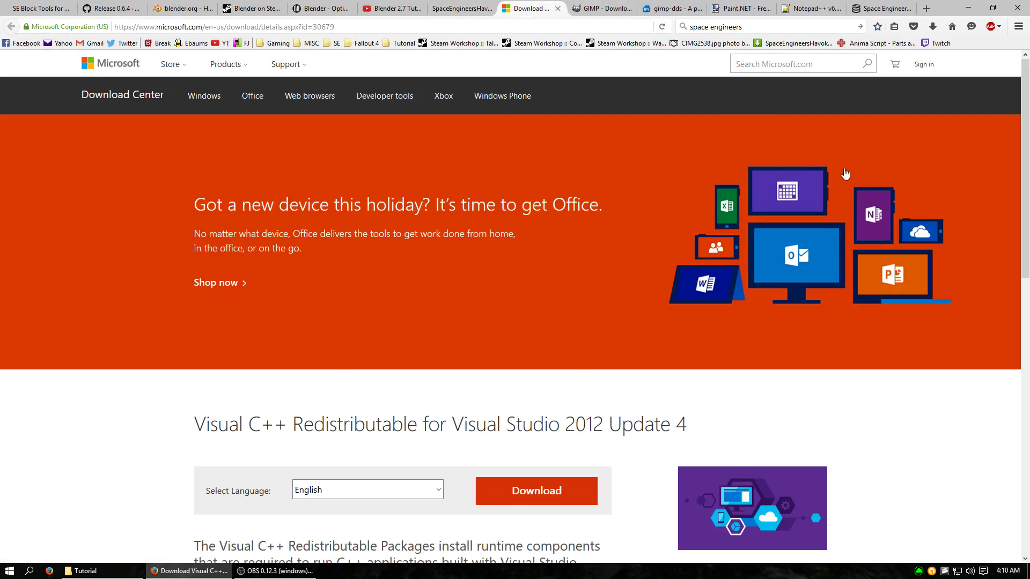
click(968, 7)
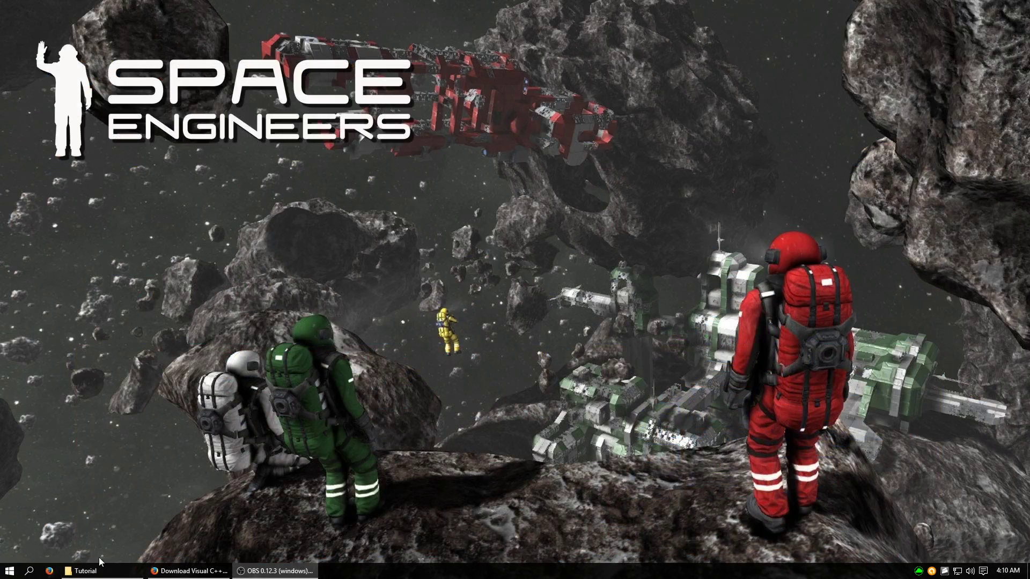
click(88, 571)
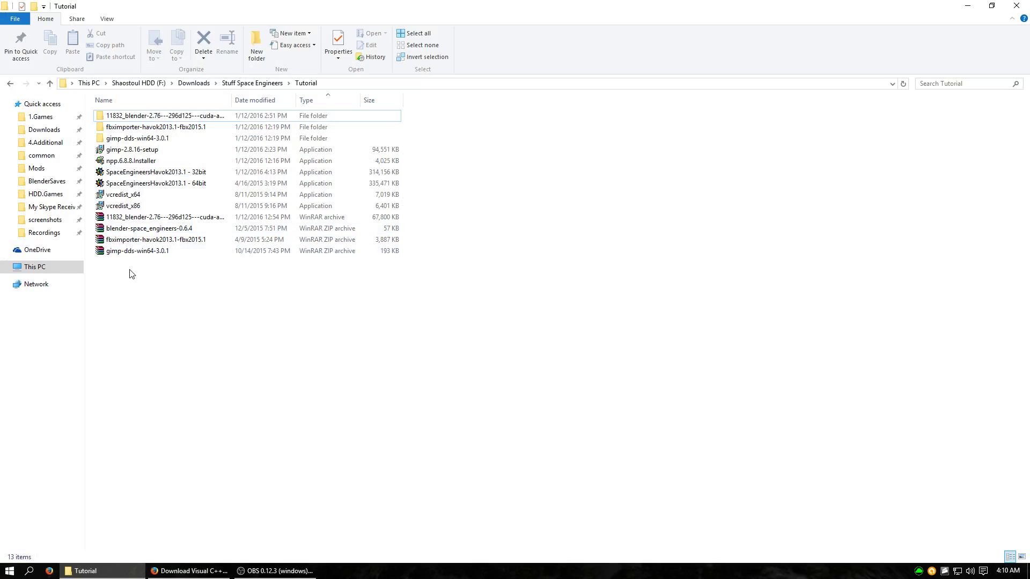
click(178, 218)
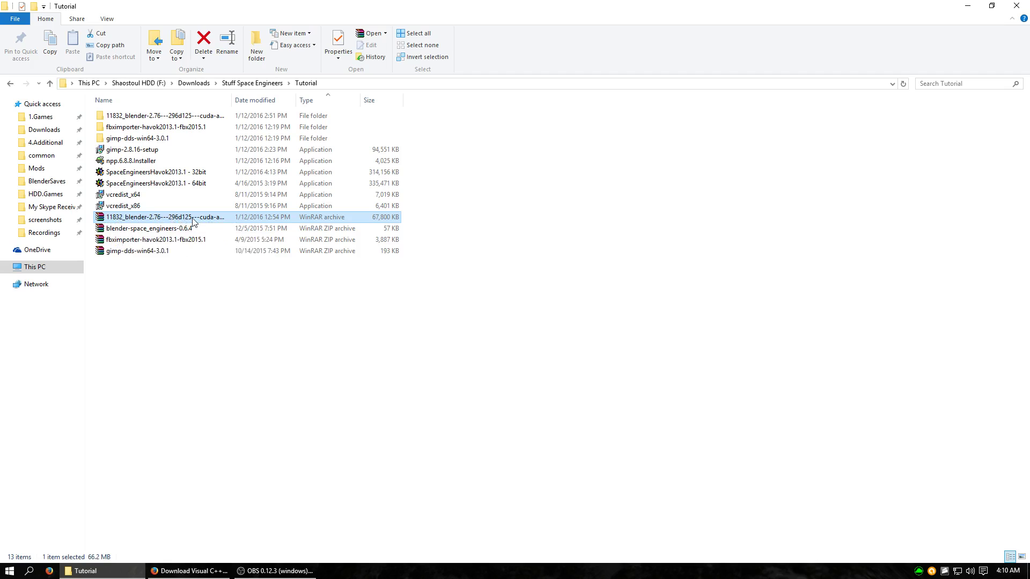
- Open the extracted 11832_blender-2.76 build folder, look inside Blender 3D, and go back
right_click(193, 218)
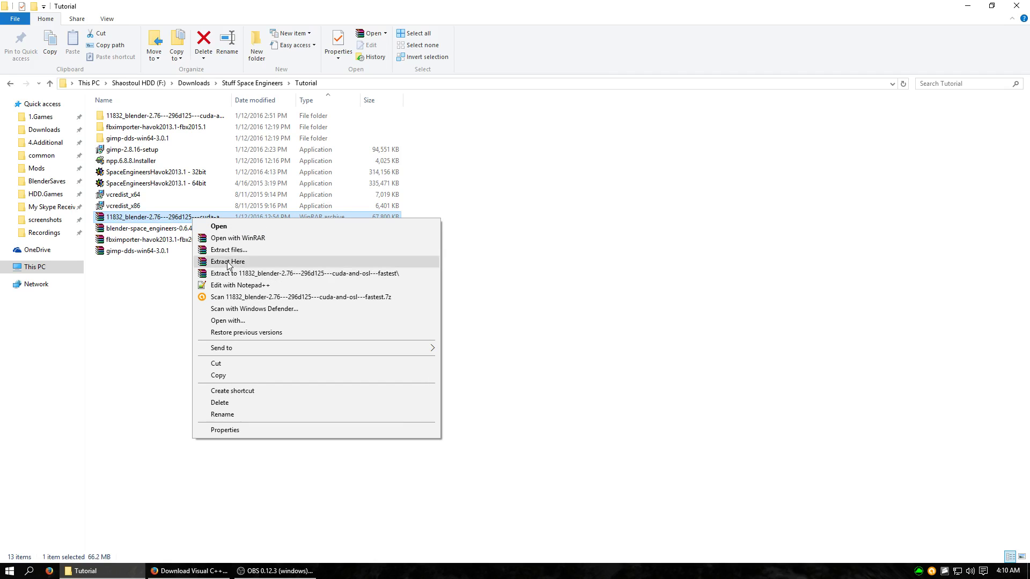
click(149, 119)
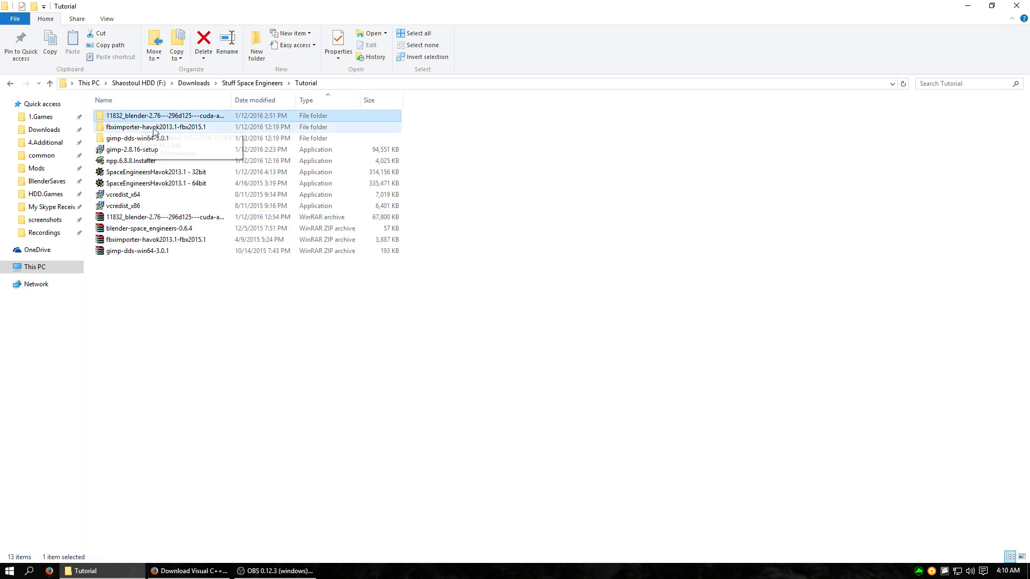
double_click(127, 120)
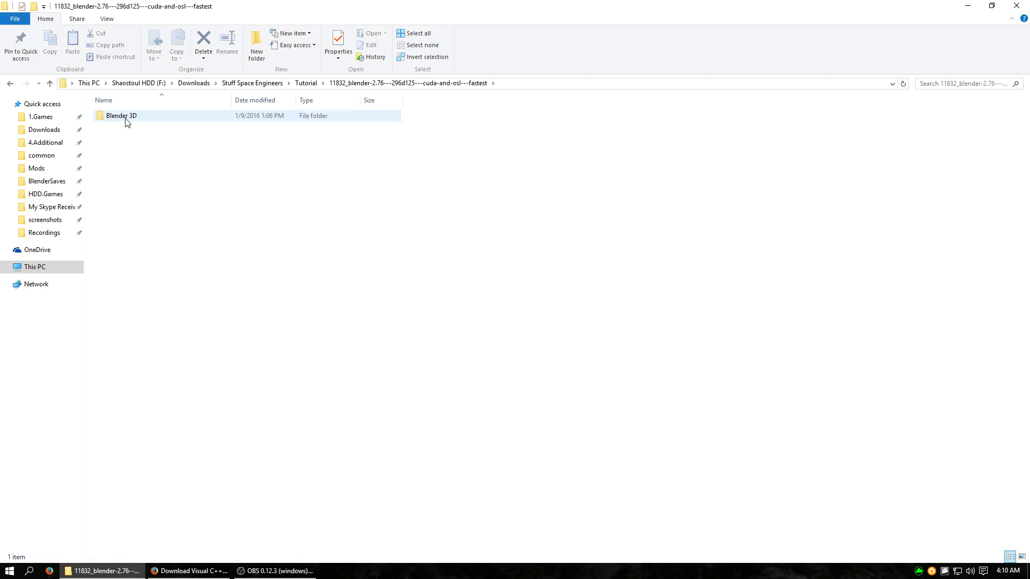
double_click(126, 120)
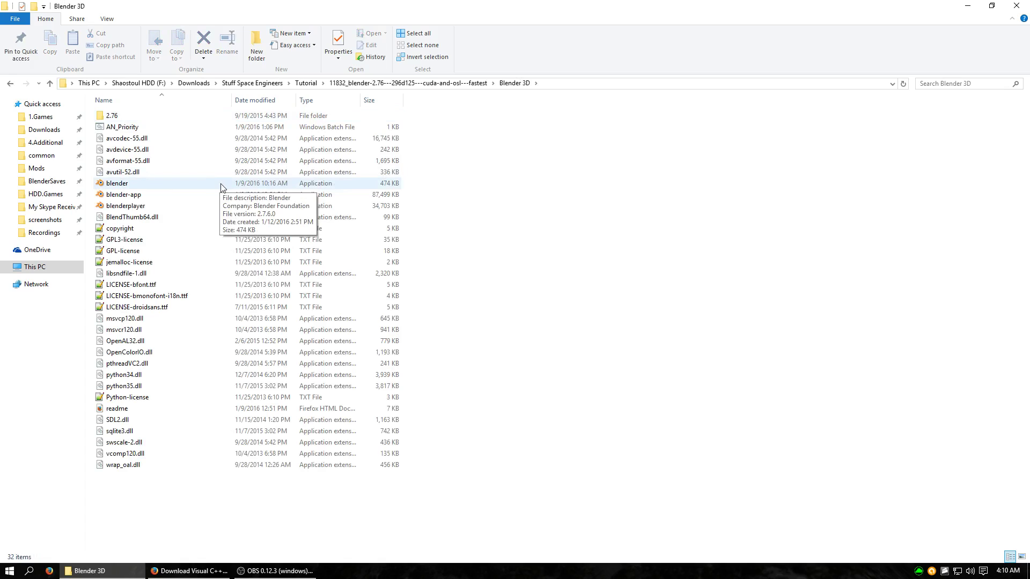
key(alt+Left)
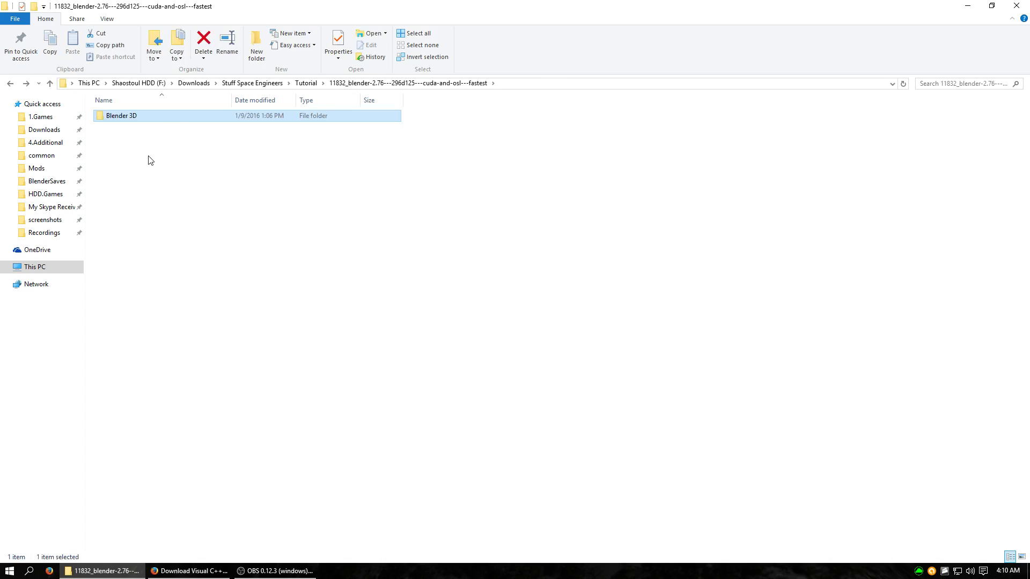
- Snap two File Explorer windows side by side, the right one showing C:\4.Additional
key(super+Left)
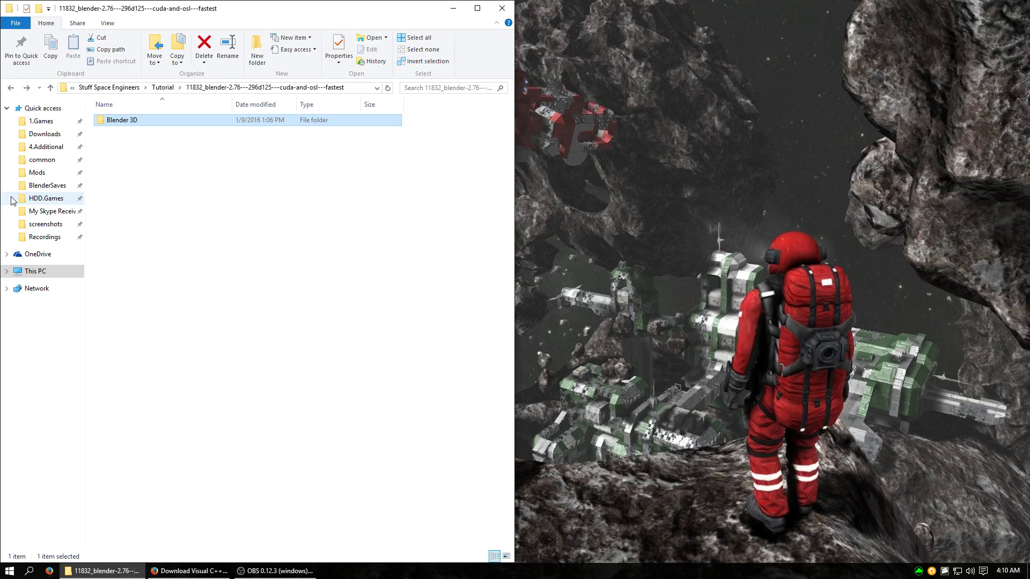
click(256, 189)
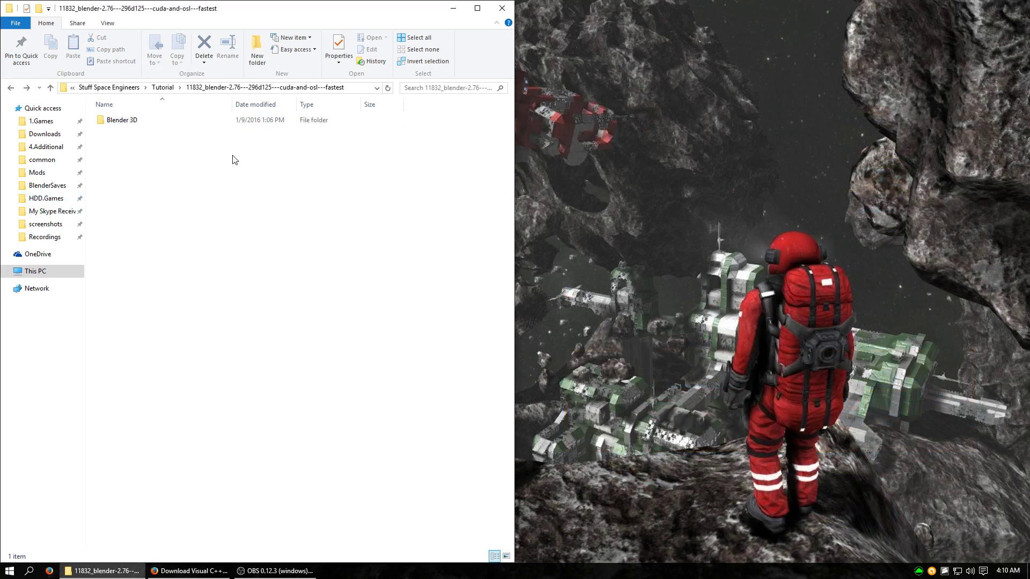
click(9, 572)
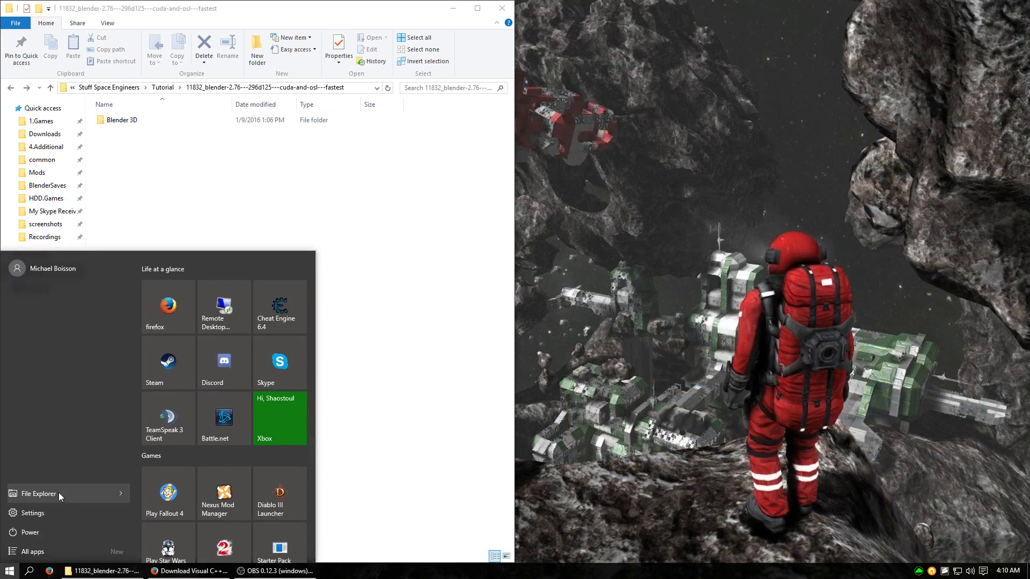
click(58, 493)
key(super+Right)
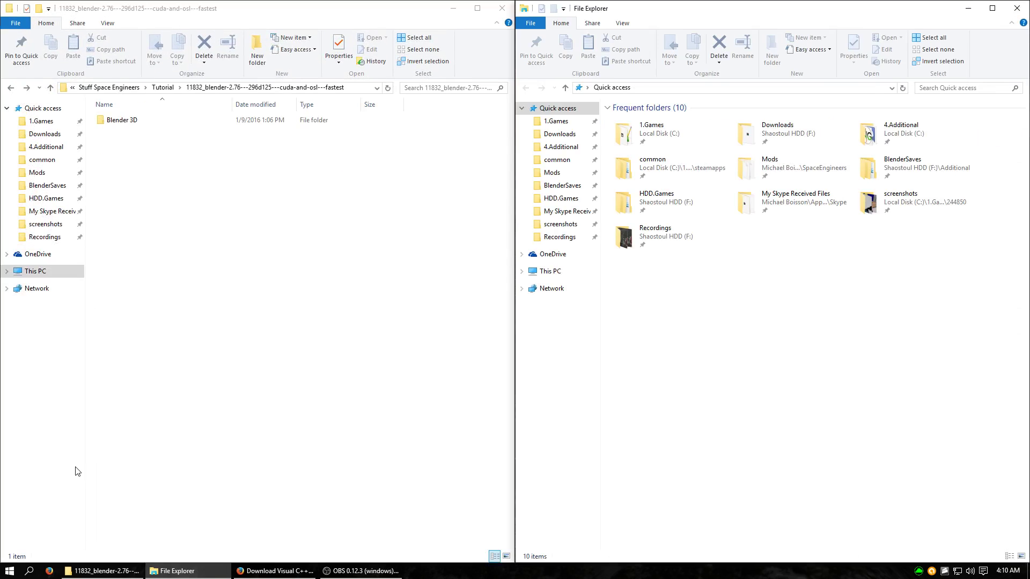
click(566, 152)
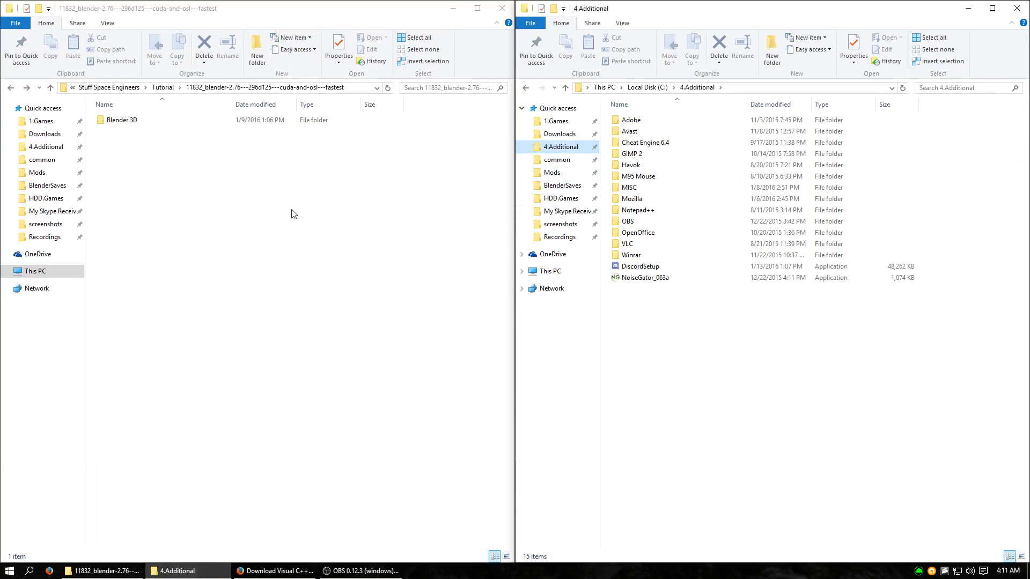
- Copy the Blender 3D folder and paste it into C:\4.Additional
click(123, 123)
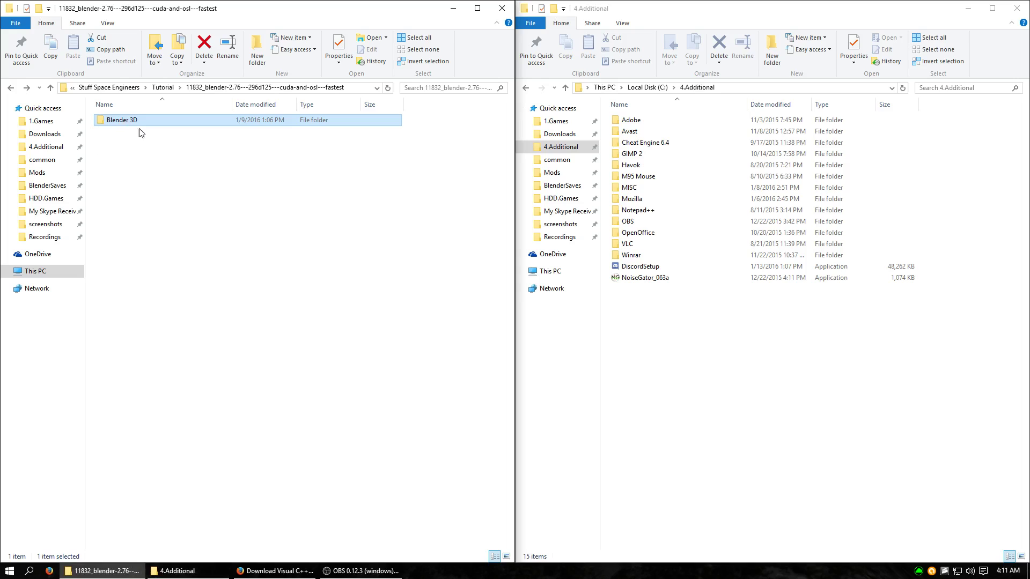
key(ctrl+c)
click(688, 371)
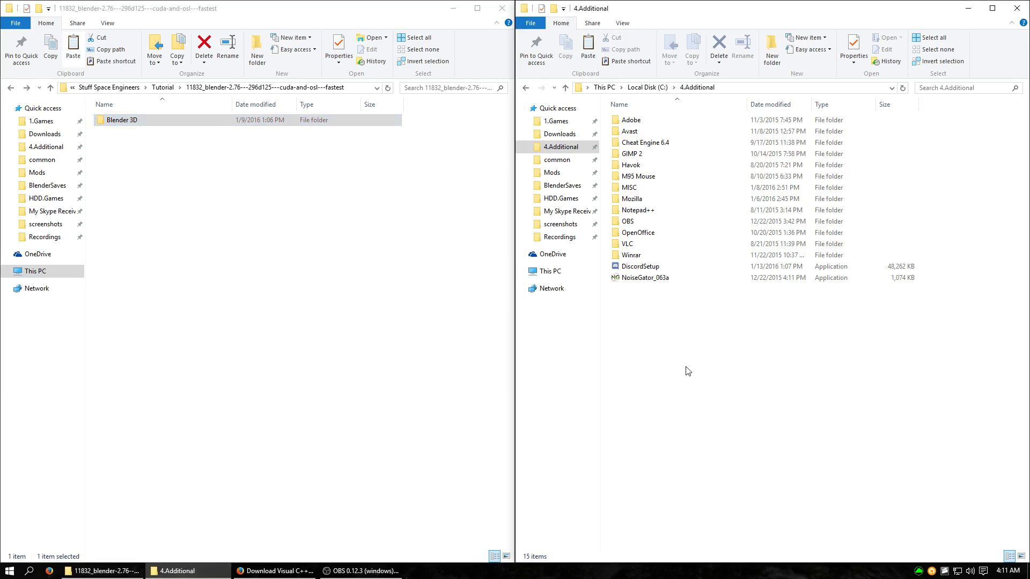
key(ctrl+v)
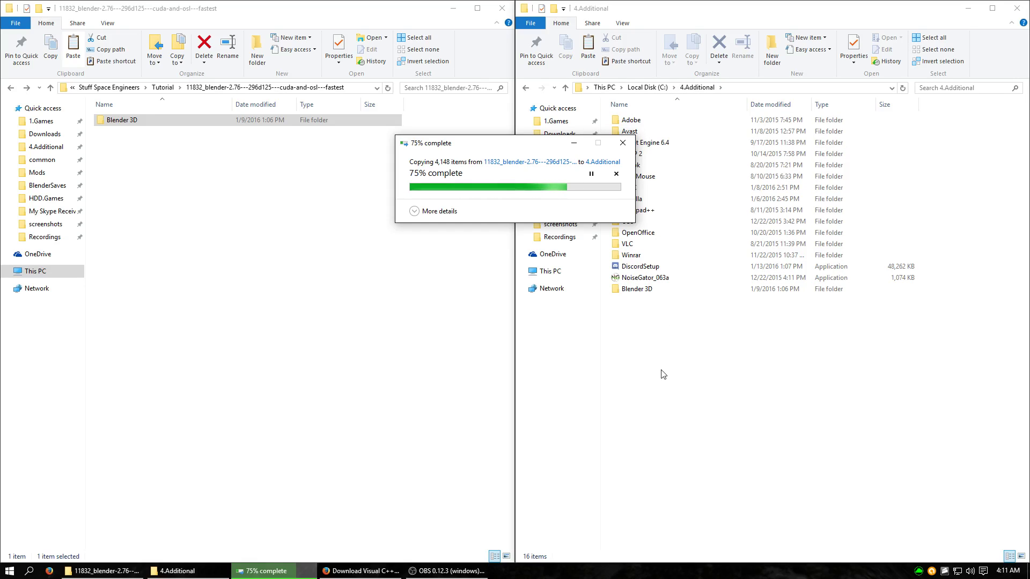
click(677, 358)
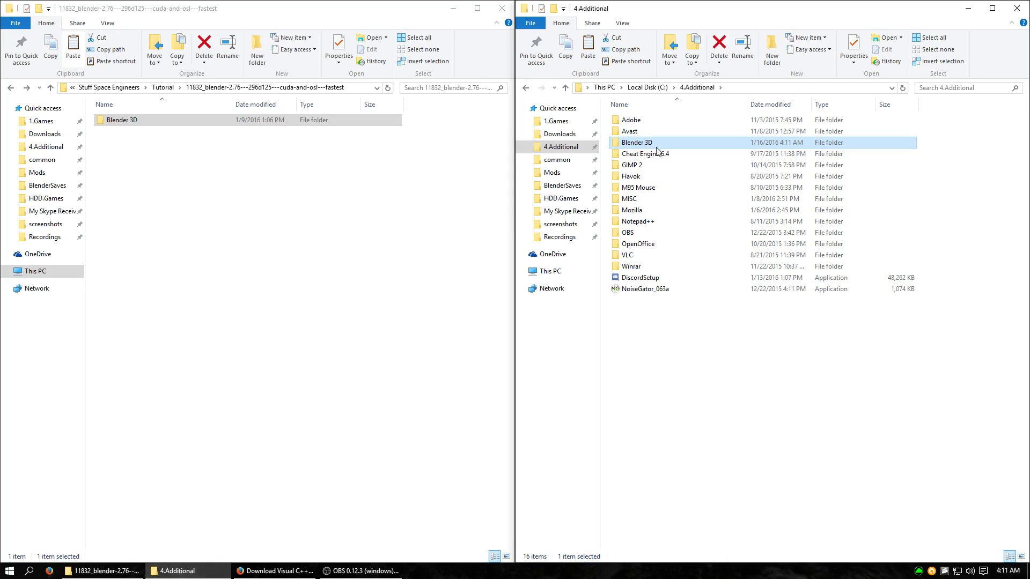
- Rename the copied Blender 3D folder to Blender
click(653, 144)
key(End)
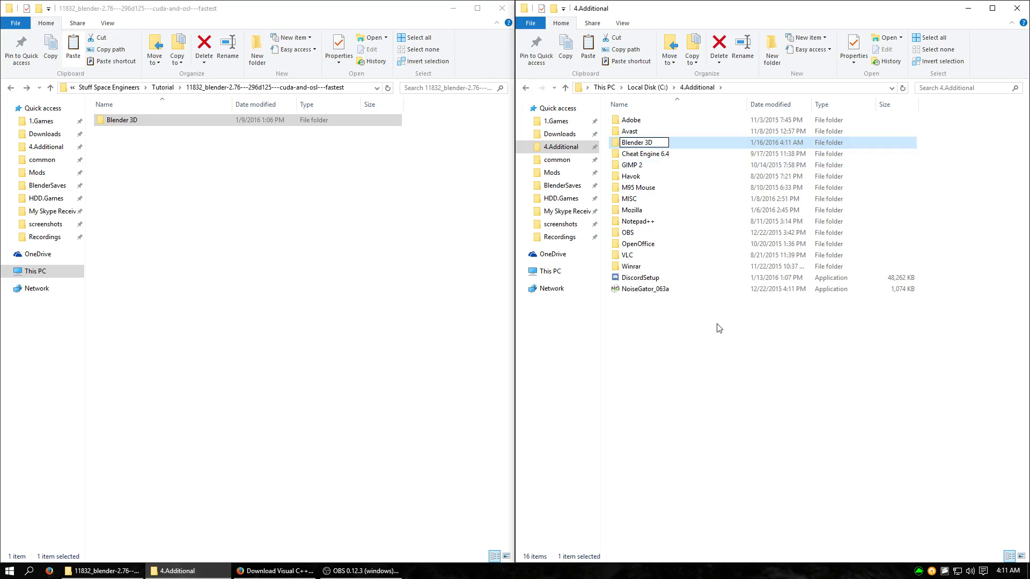
key(BackSpace)
key(BackSpace)
key(BackSpace)
click(711, 363)
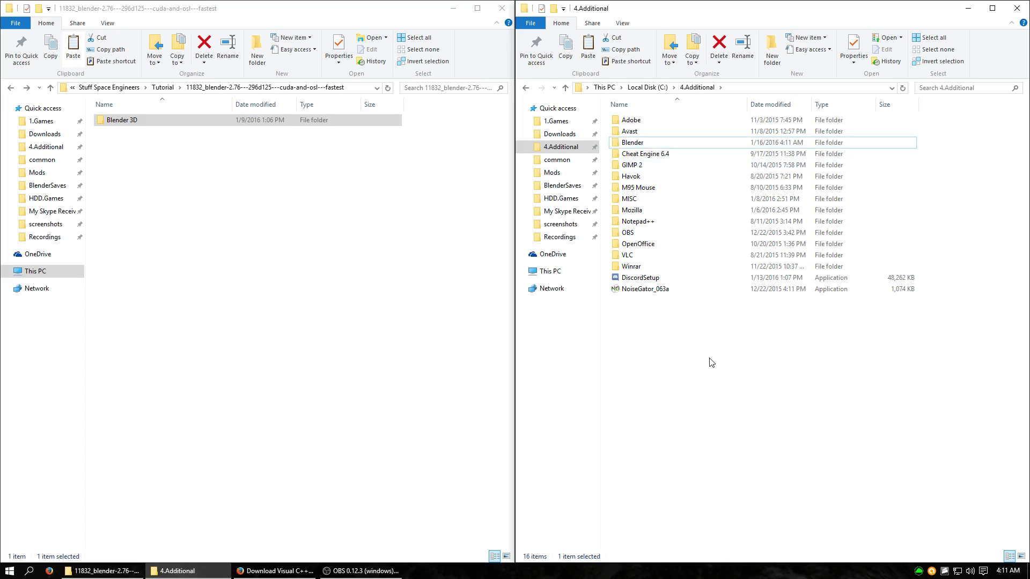
- Open the Blender folder to the blender application and return the other window to Tutorial
double_click(638, 143)
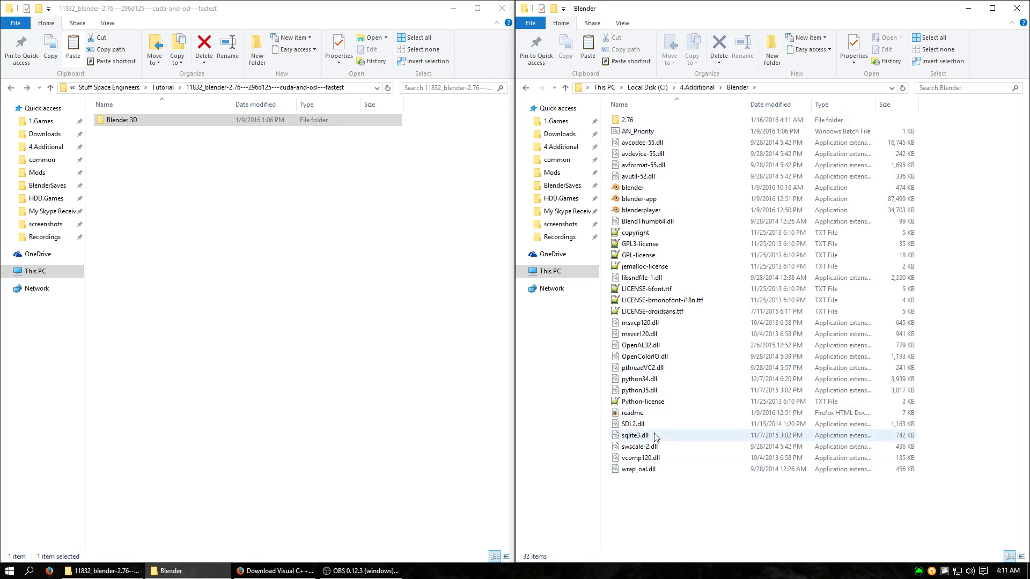
click(641, 189)
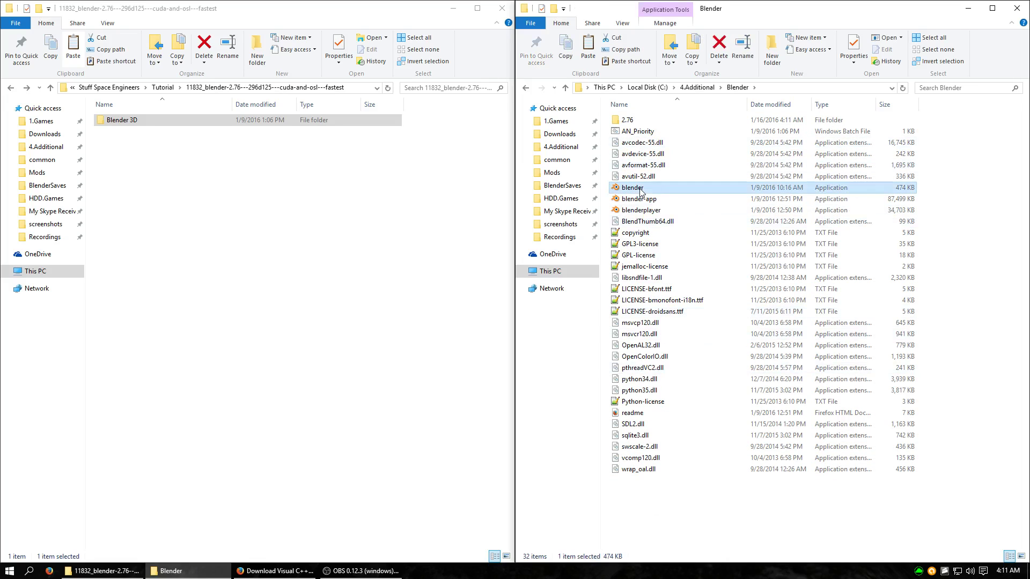
right_click(639, 189)
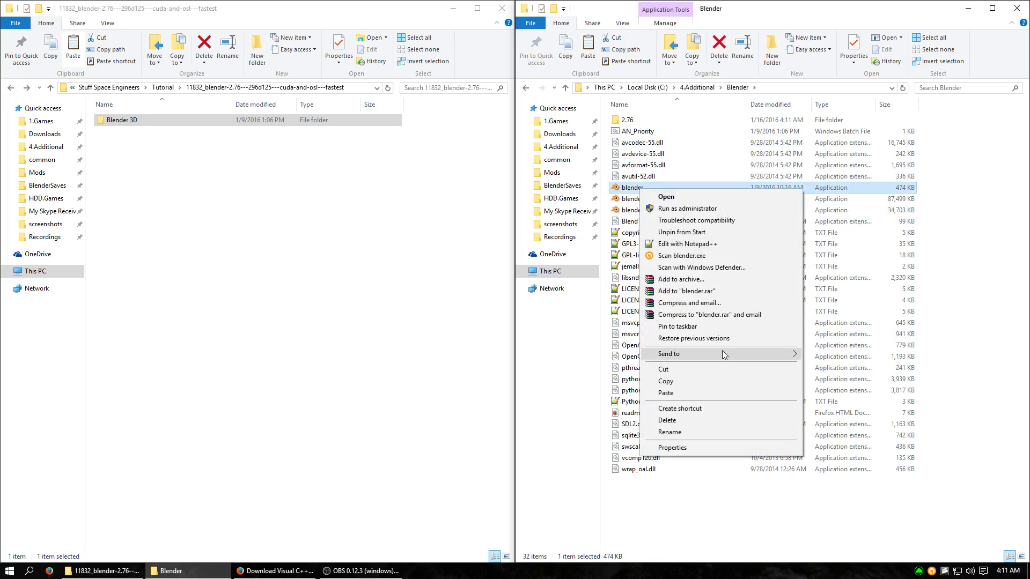
click(271, 393)
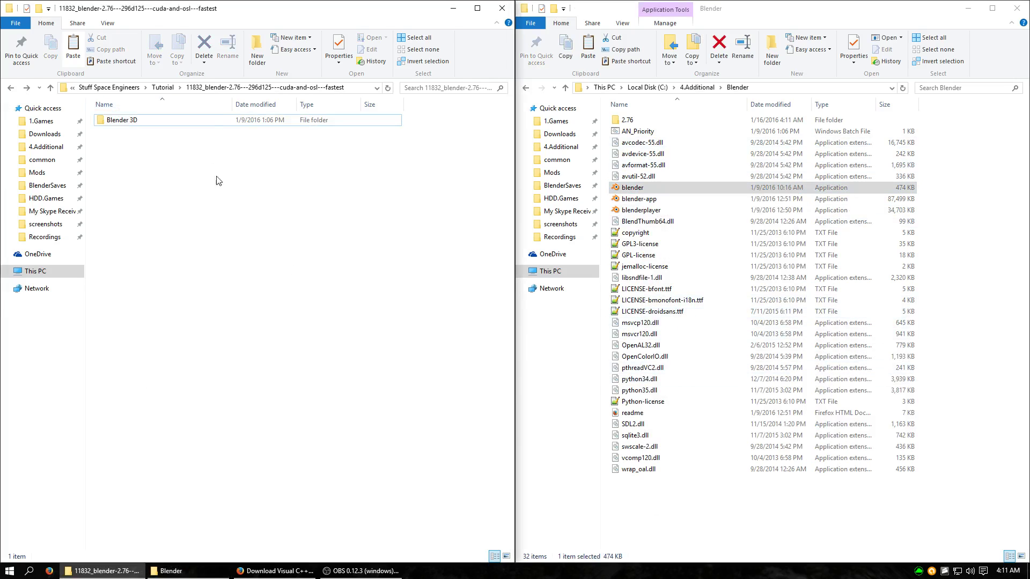
click(9, 571)
scroll(252, 307, down, 5)
scroll(252, 307, down, 1)
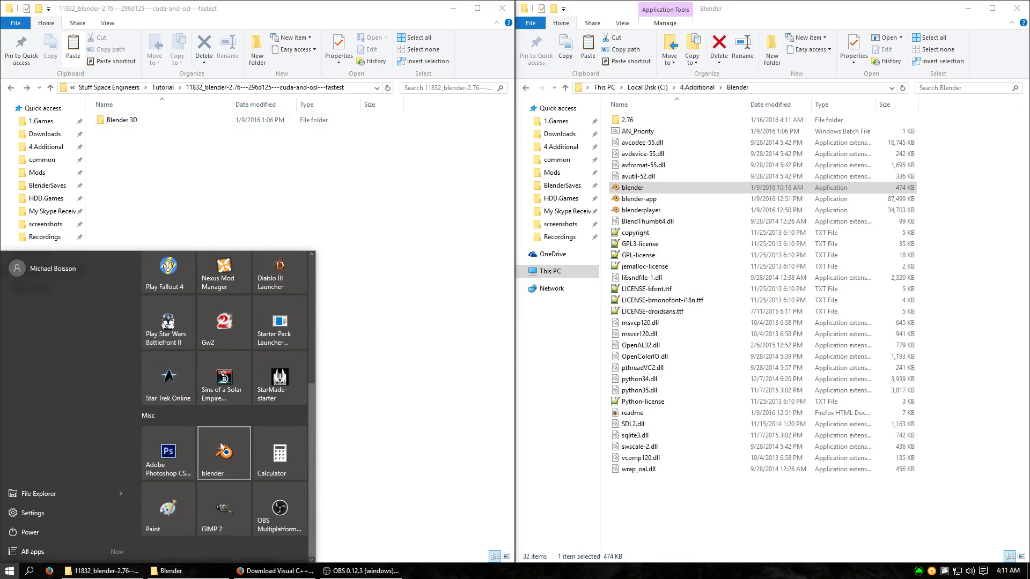
click(420, 278)
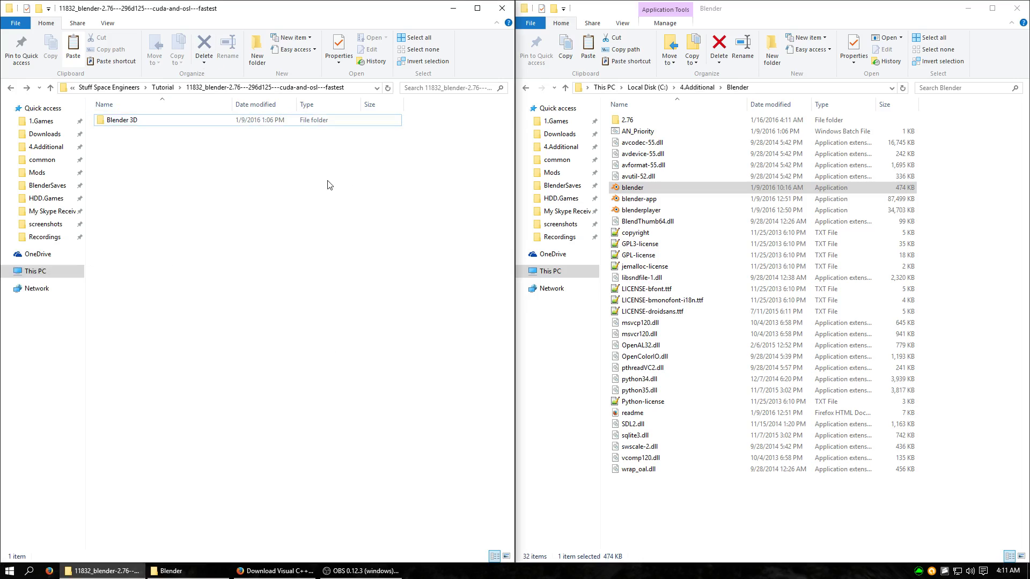
key(BackSpace)
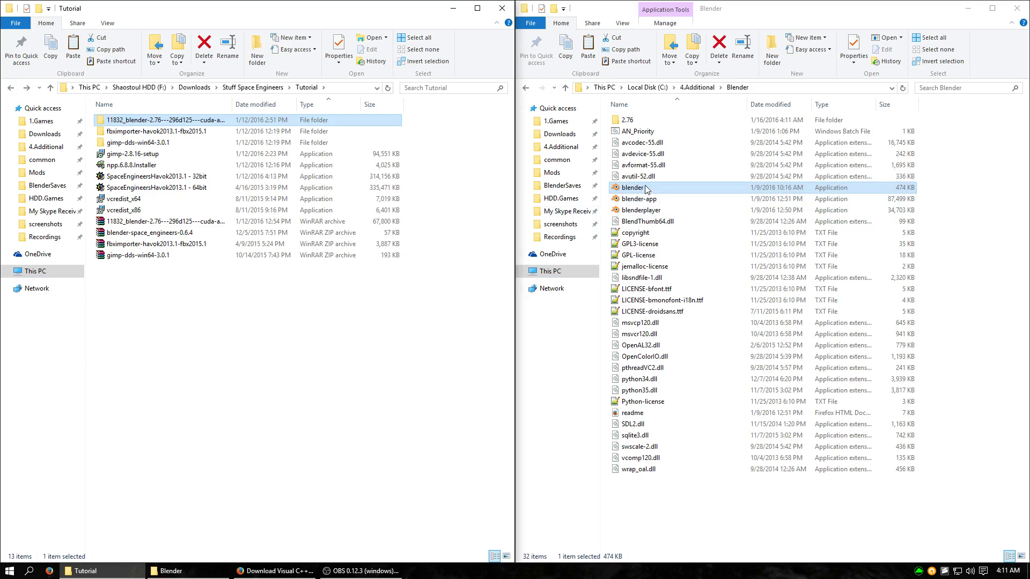
- Launch blender.exe from C:\4.Additional\Blender, allowing it past the Security Warning
double_click(632, 188)
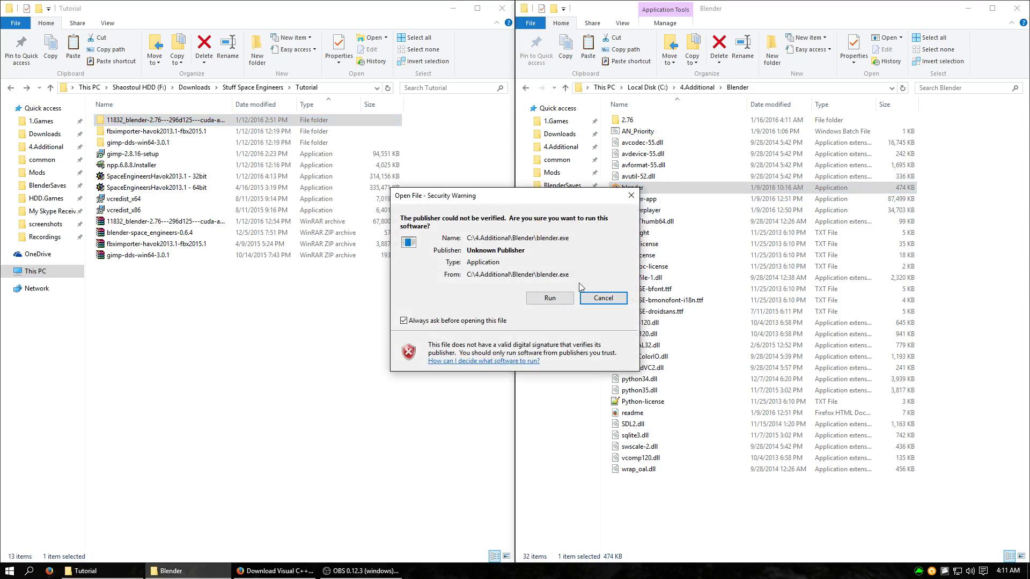
click(545, 304)
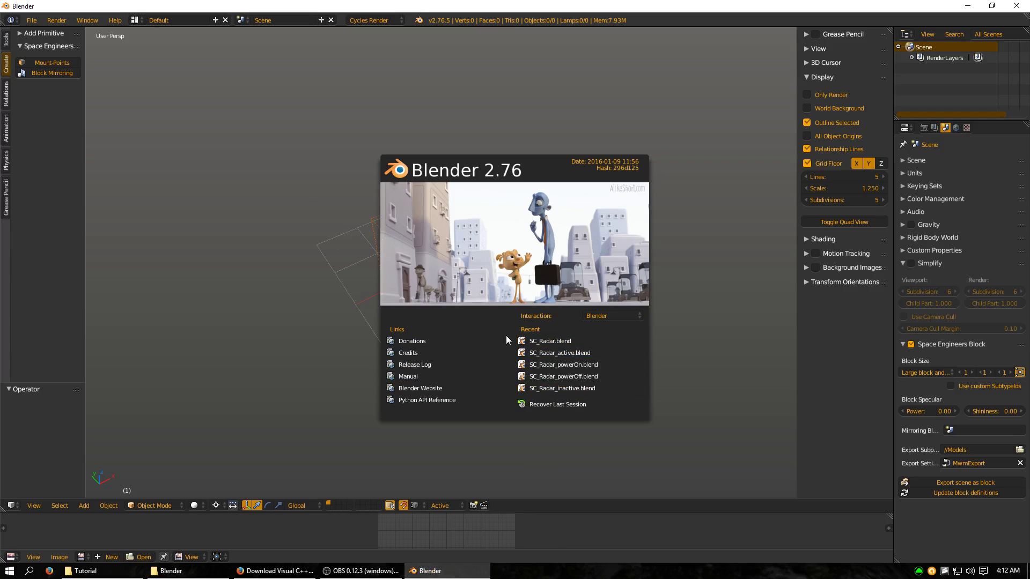
- Install blender-space_engineers-0.6.4.zip from F:\Downloads\Stuff Space Engineers\Tutorial via User Preferences Add-ons
click(33, 21)
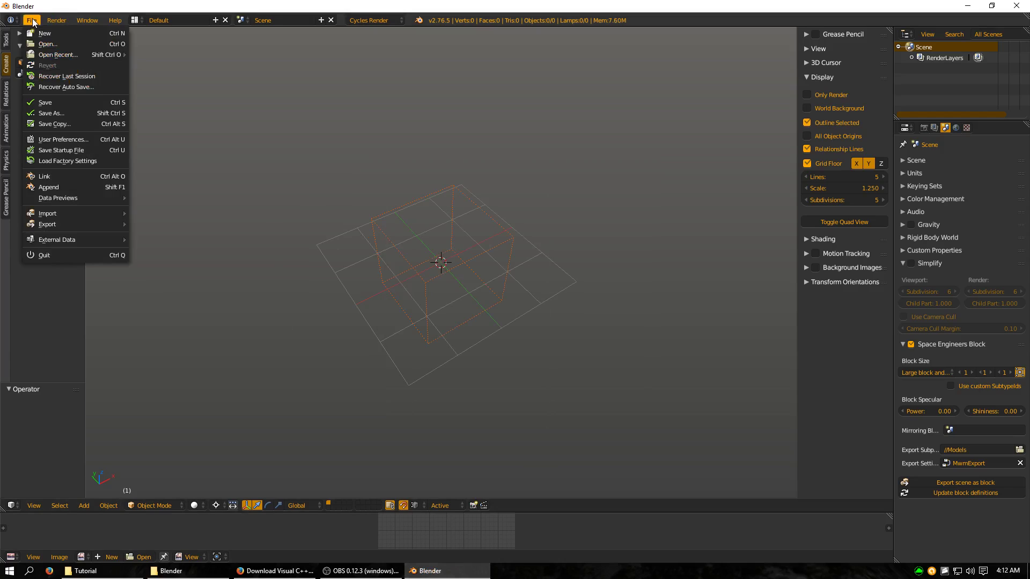
click(89, 140)
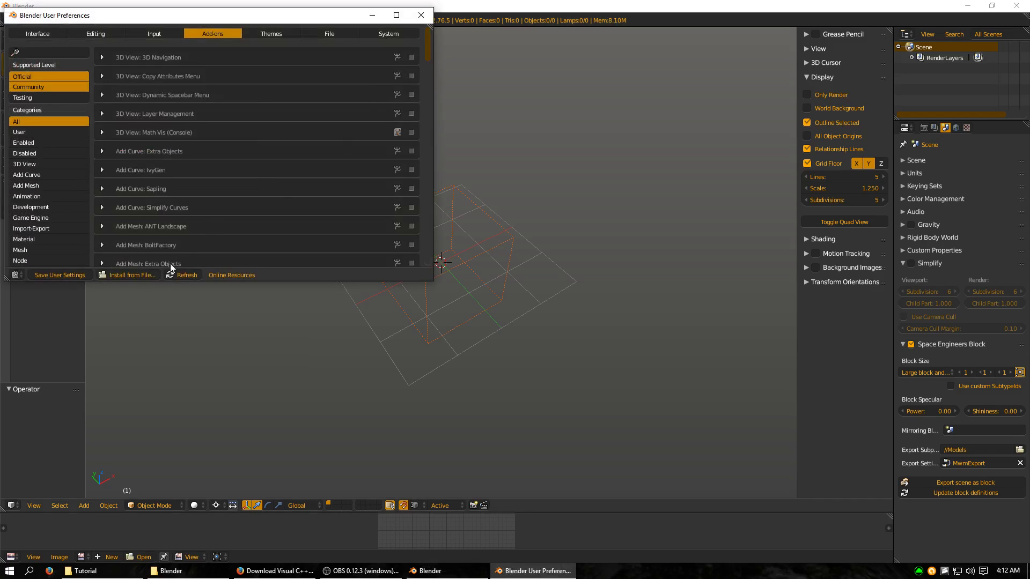
click(144, 275)
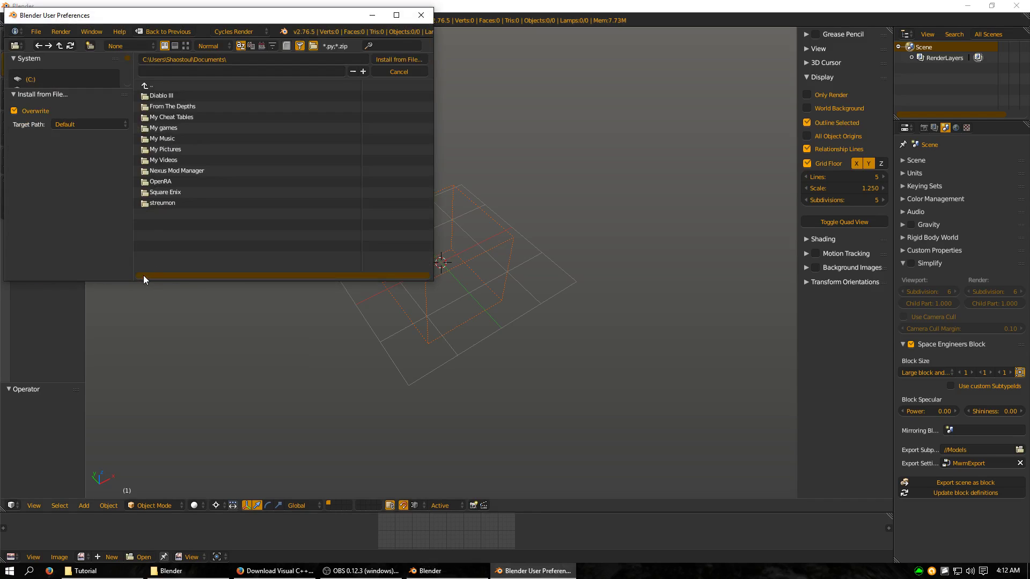
click(33, 81)
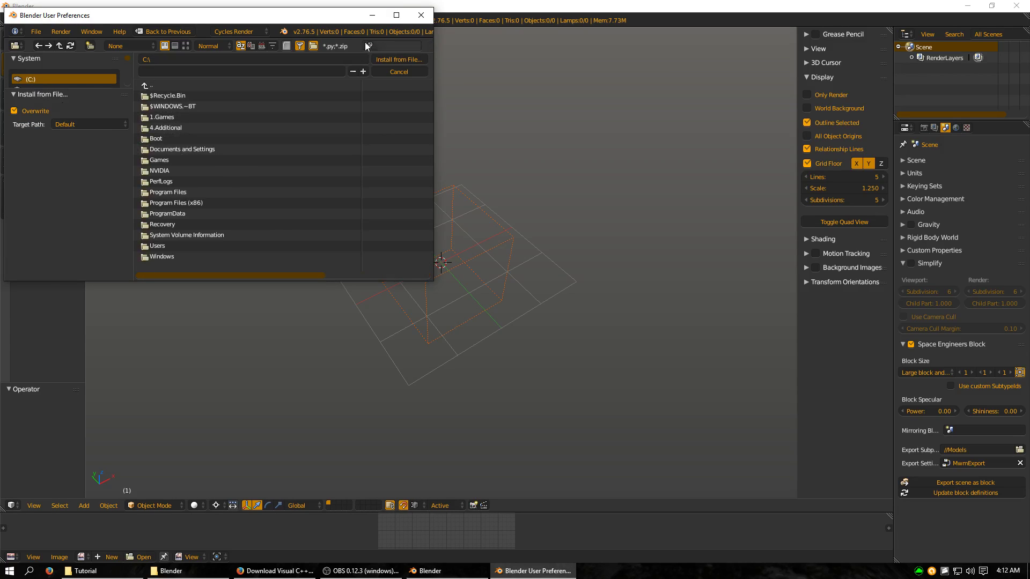
click(396, 15)
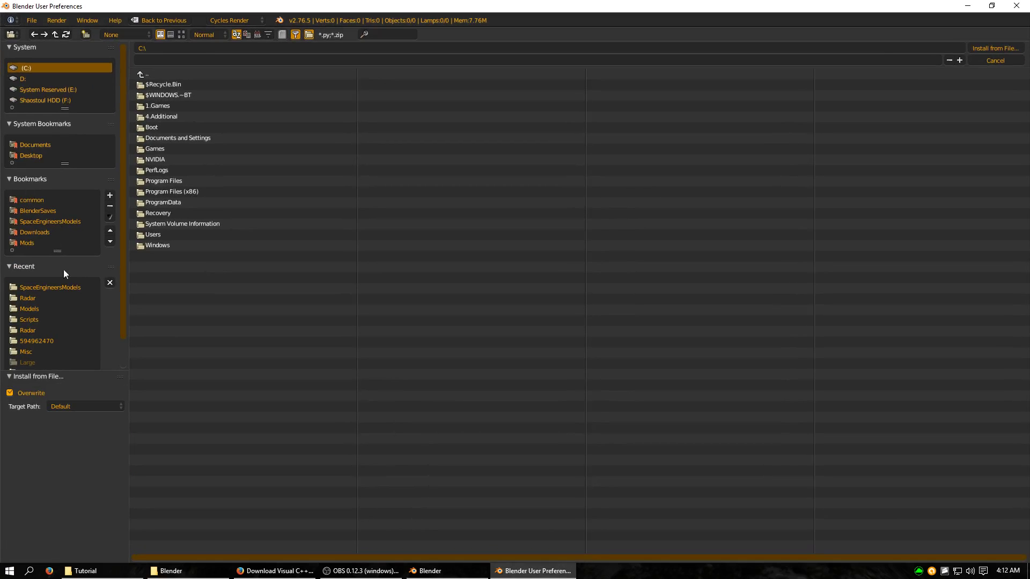
click(37, 233)
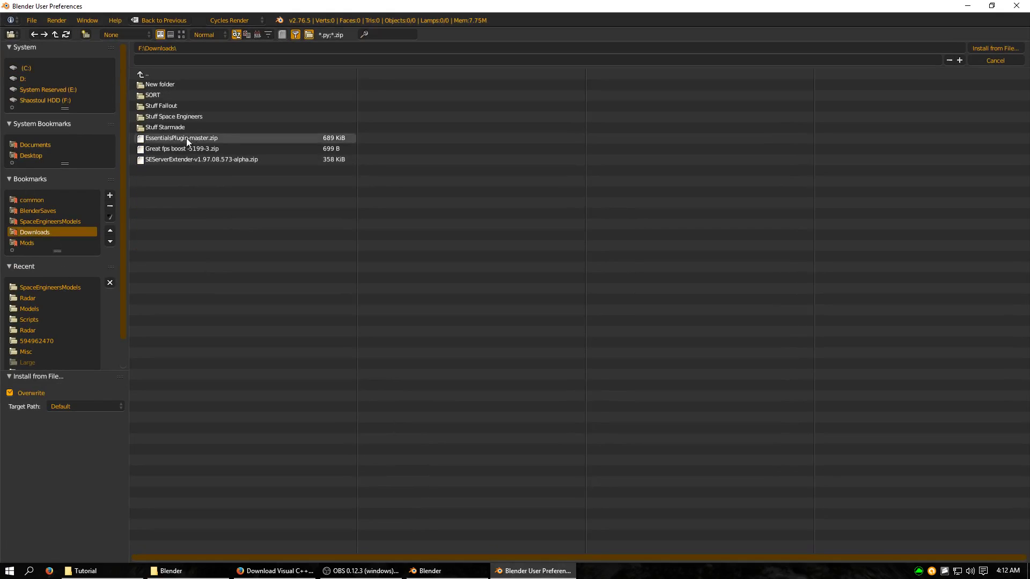
click(167, 118)
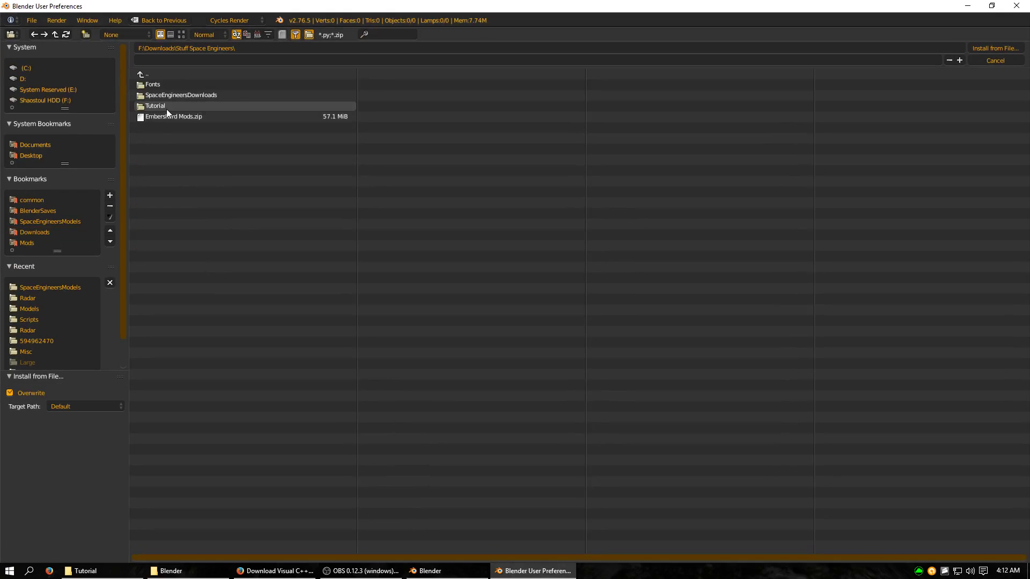
click(167, 108)
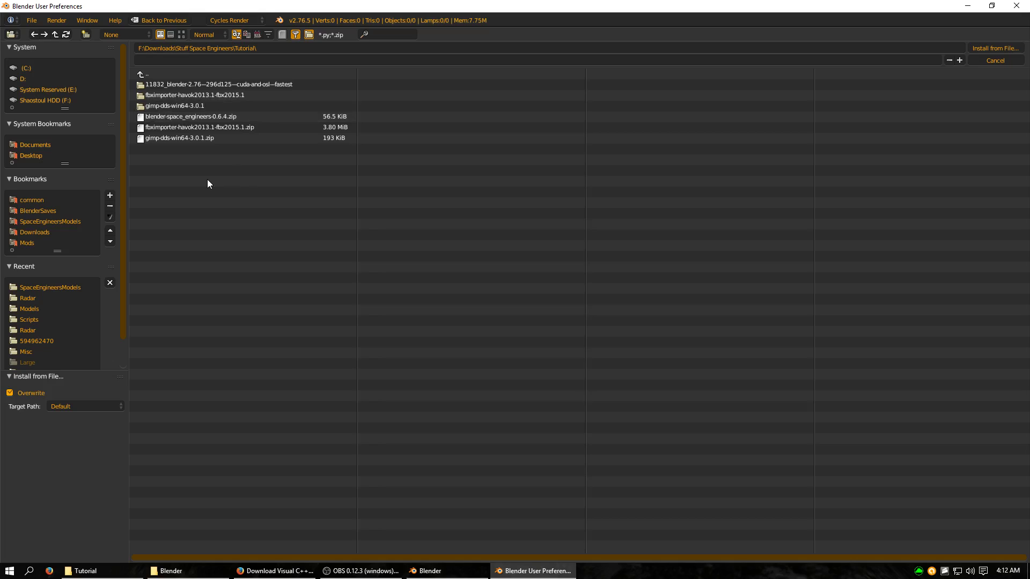
click(175, 116)
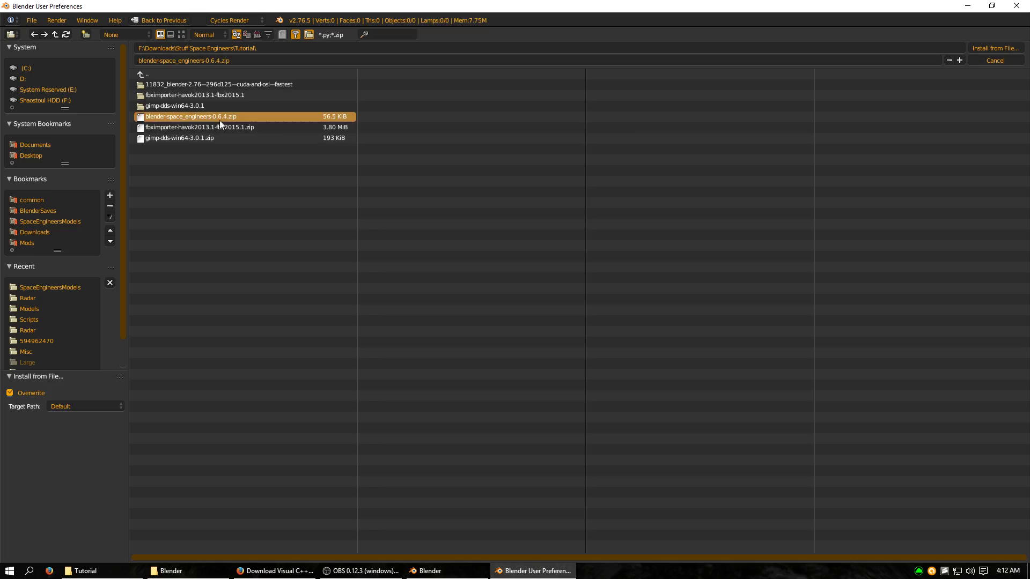
click(981, 49)
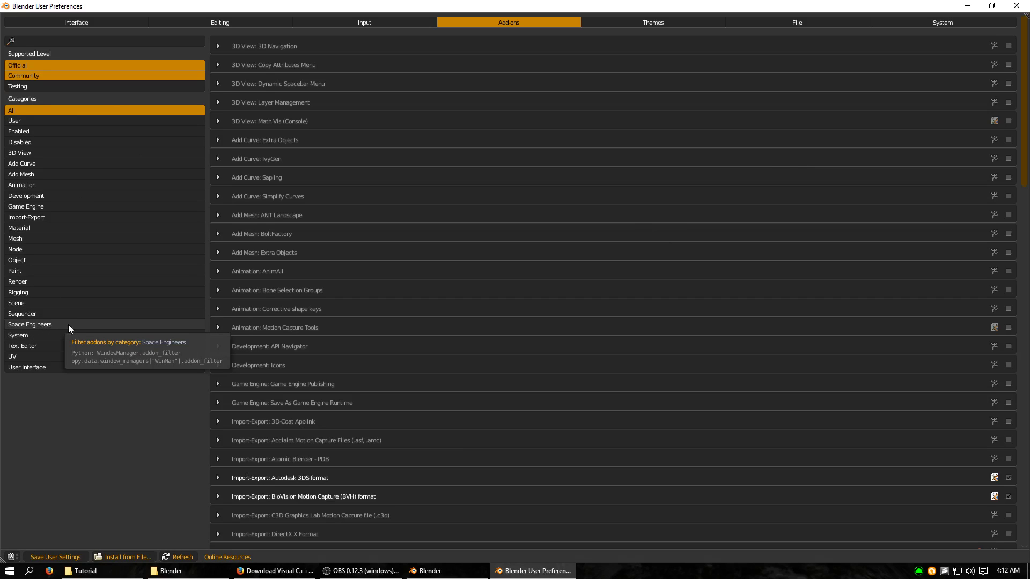
- Filter Add-ons to Space Engineers and expand Space Engineers: Block Tools 0.6.4 details
click(49, 325)
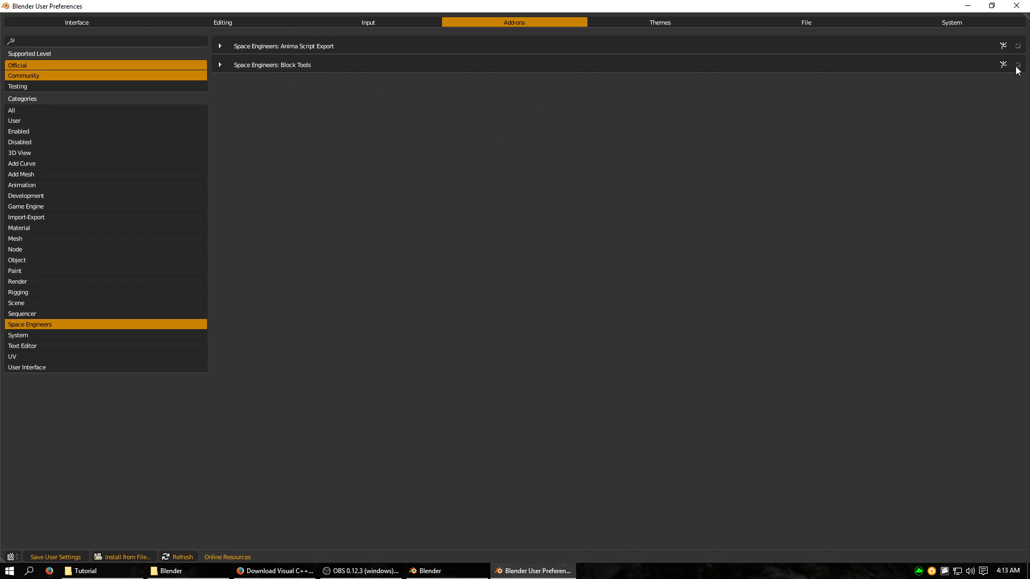
click(220, 65)
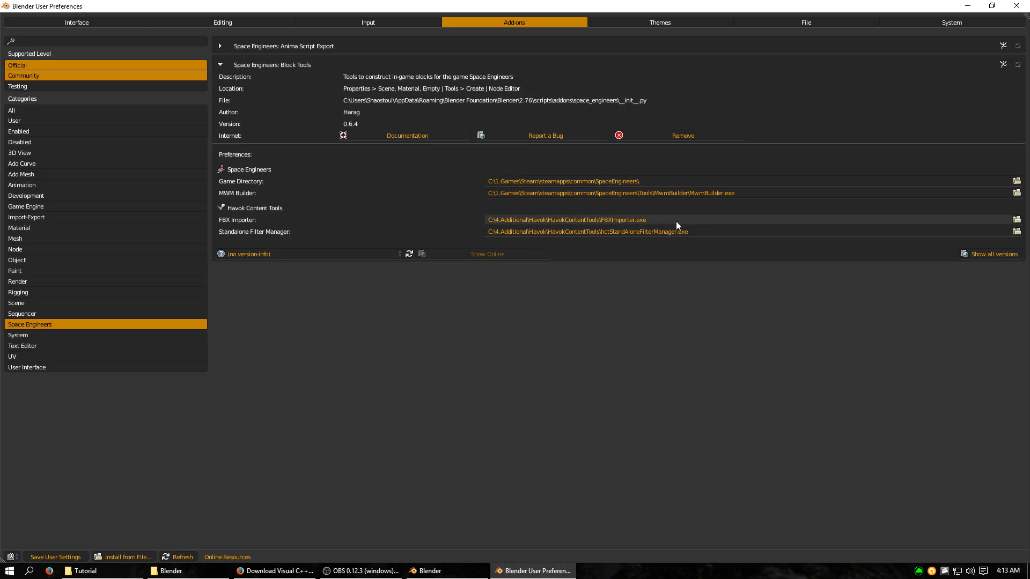
- Set the Game Directory to C:\1.Games\Steam\steamapps\common\SpaceEngineers\
click(1017, 182)
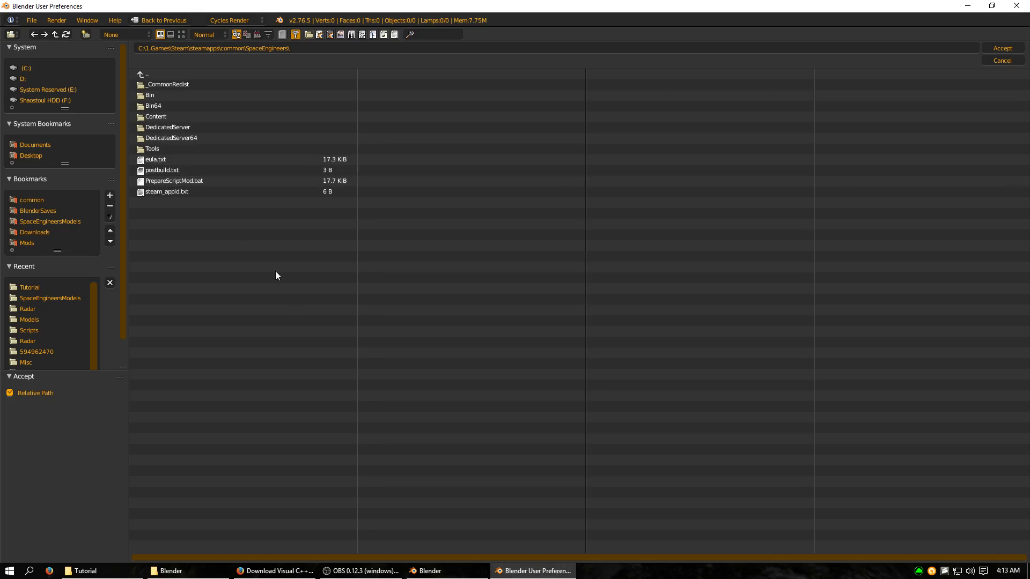
click(28, 201)
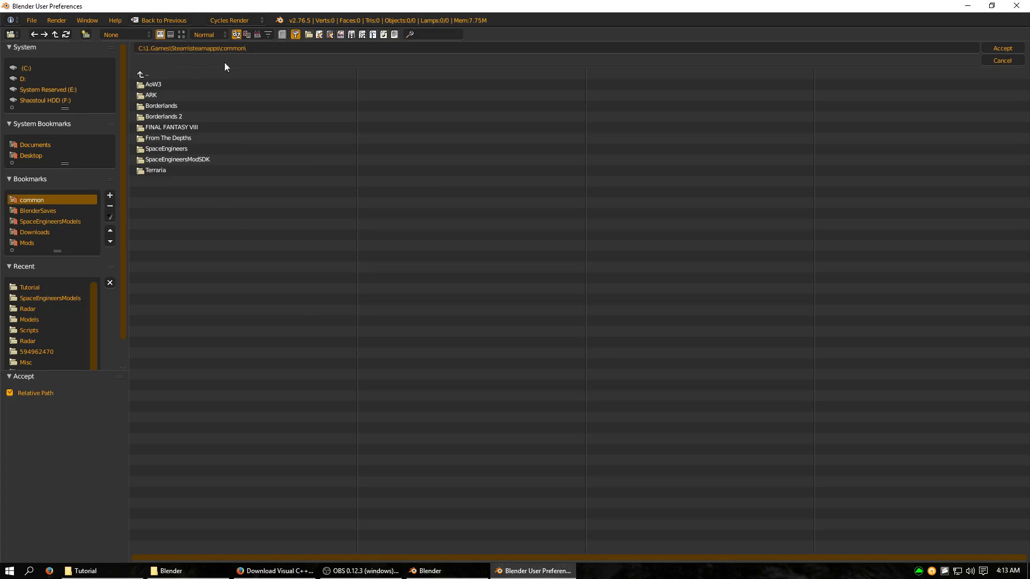
click(187, 151)
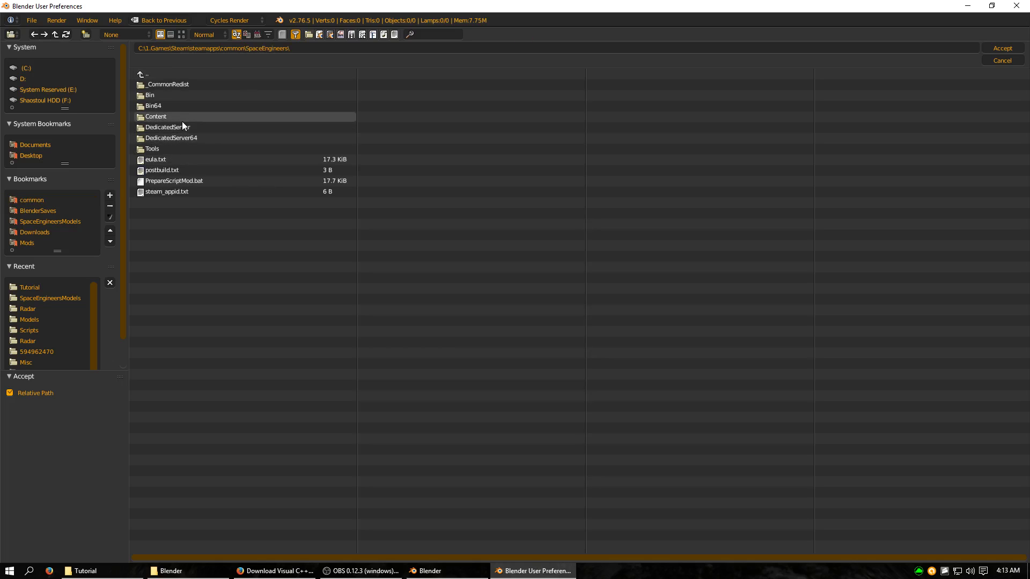
click(169, 108)
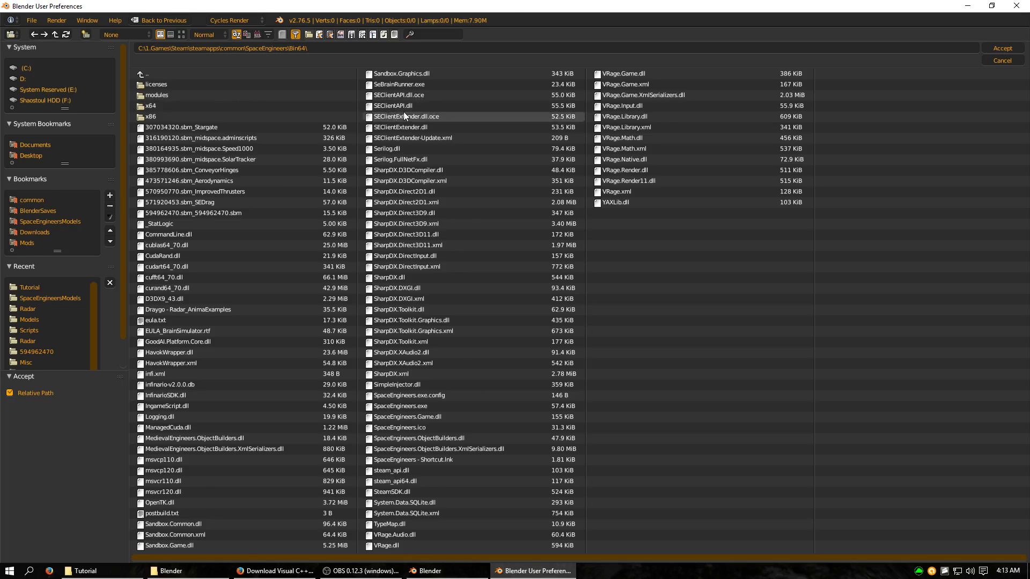
key(BackSpace)
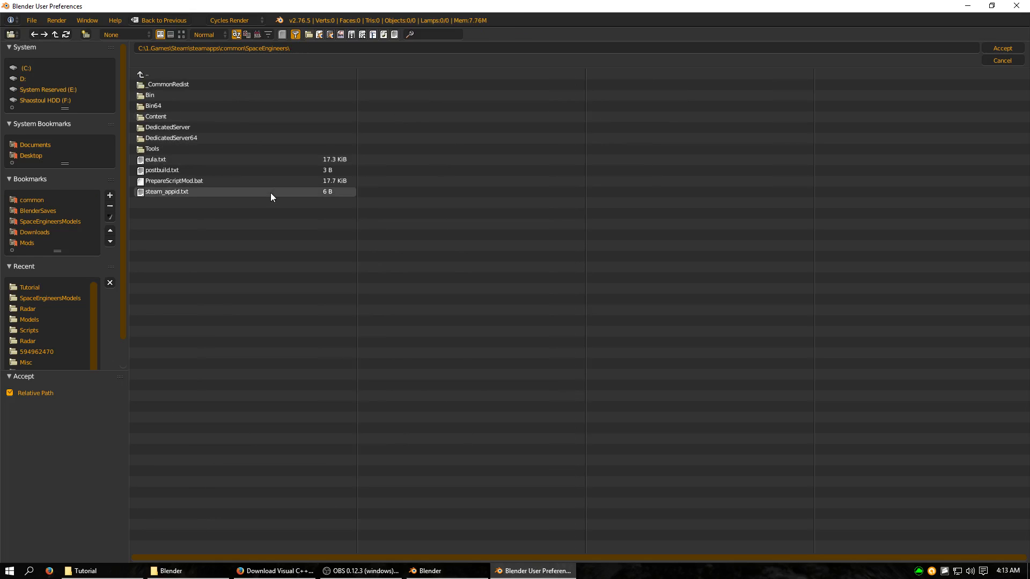
click(993, 62)
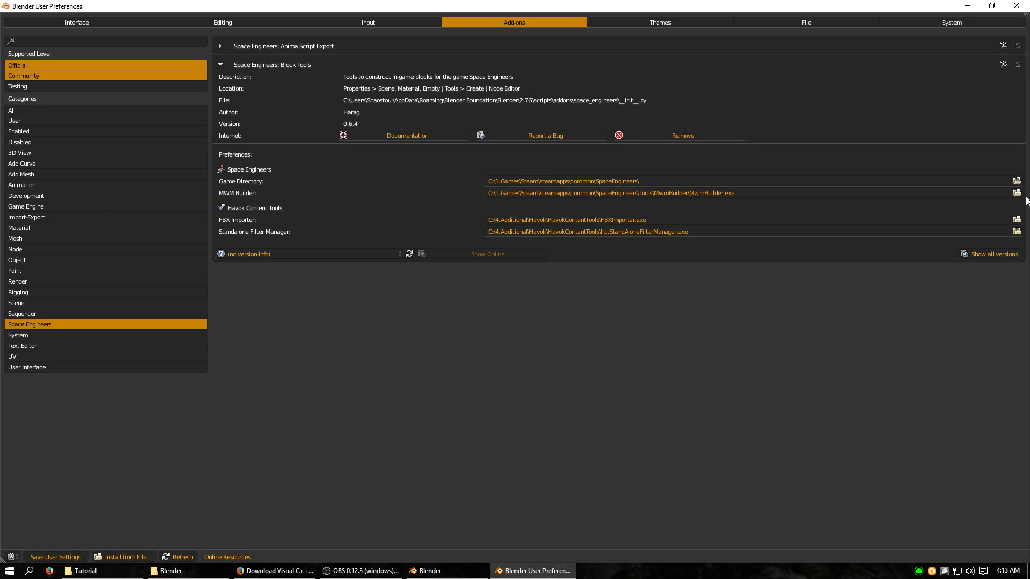
click(1016, 182)
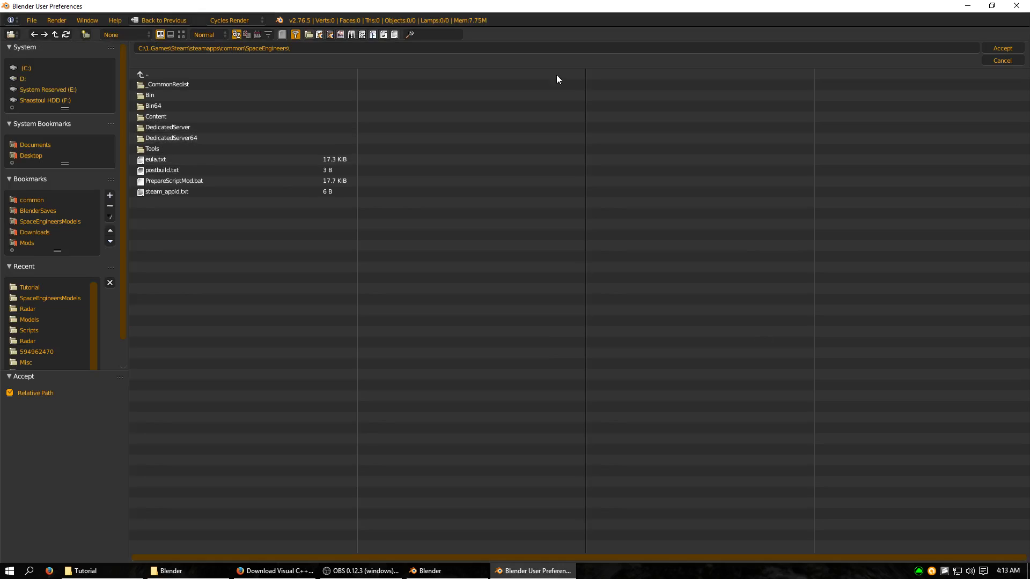
click(1002, 51)
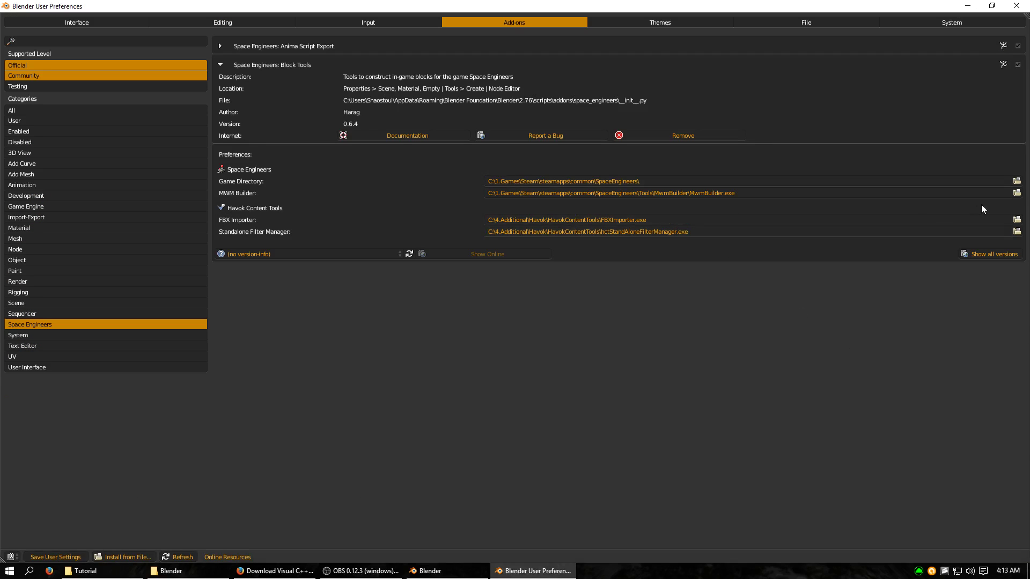
- Set the MWM Builder path to SpaceEngineers\Tools\MwmBuilder\MwmBuilder.exe
click(1016, 194)
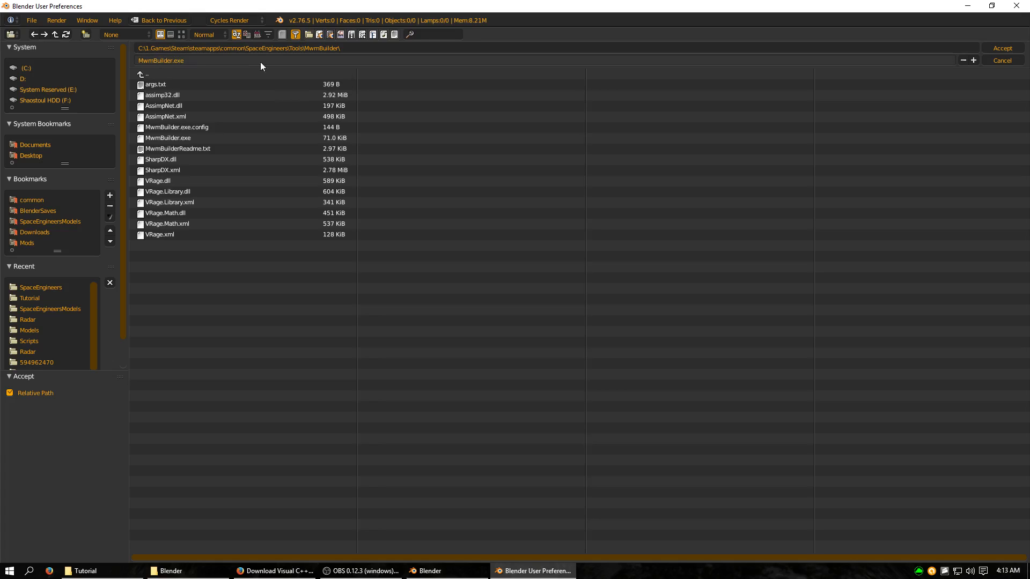
click(141, 75)
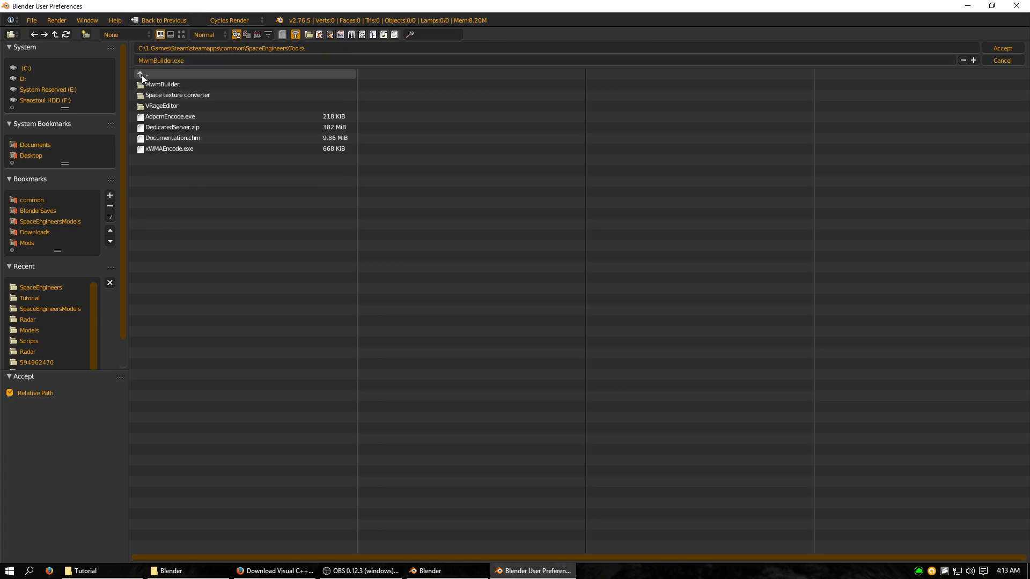
click(141, 76)
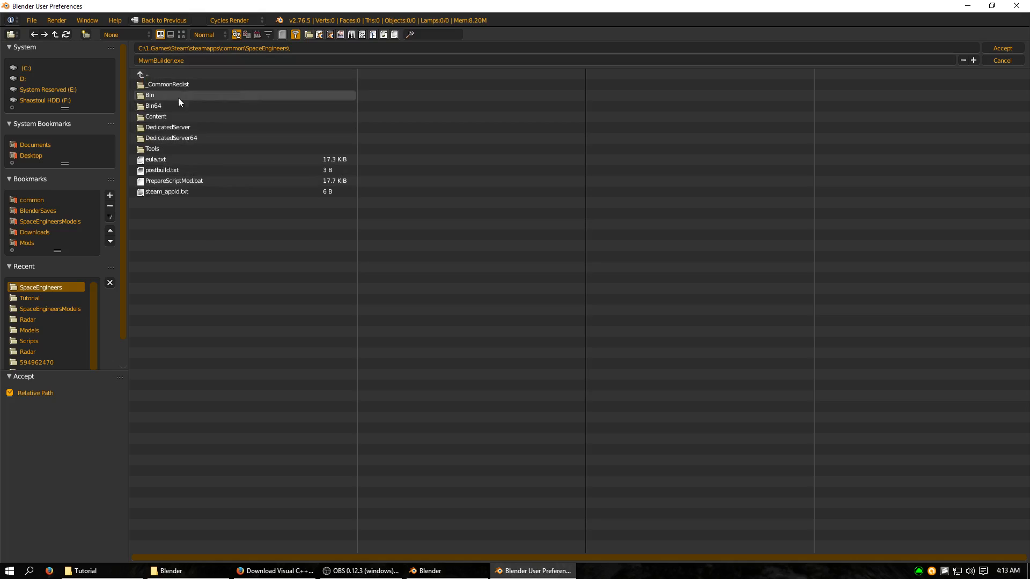
click(157, 149)
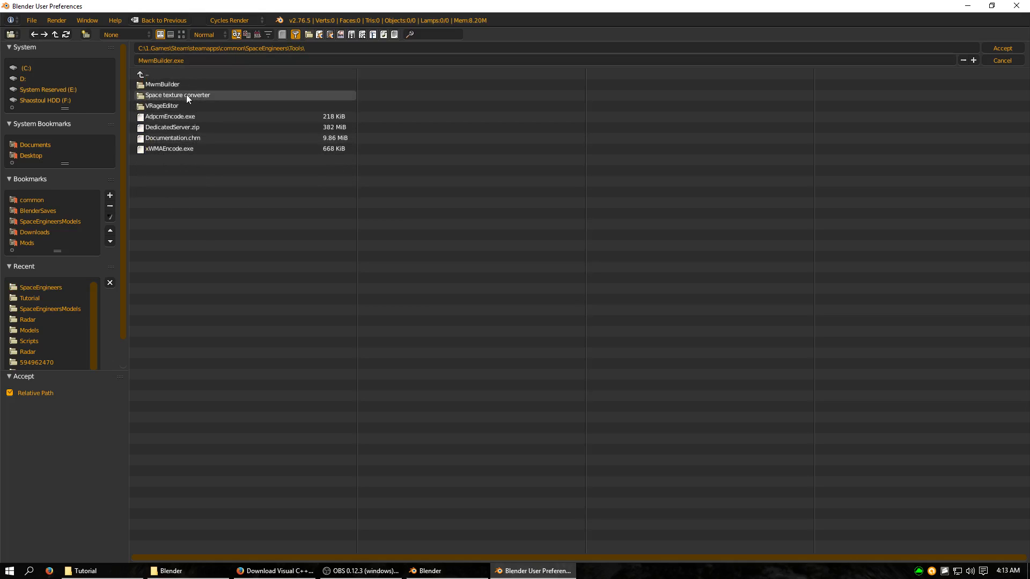
click(167, 85)
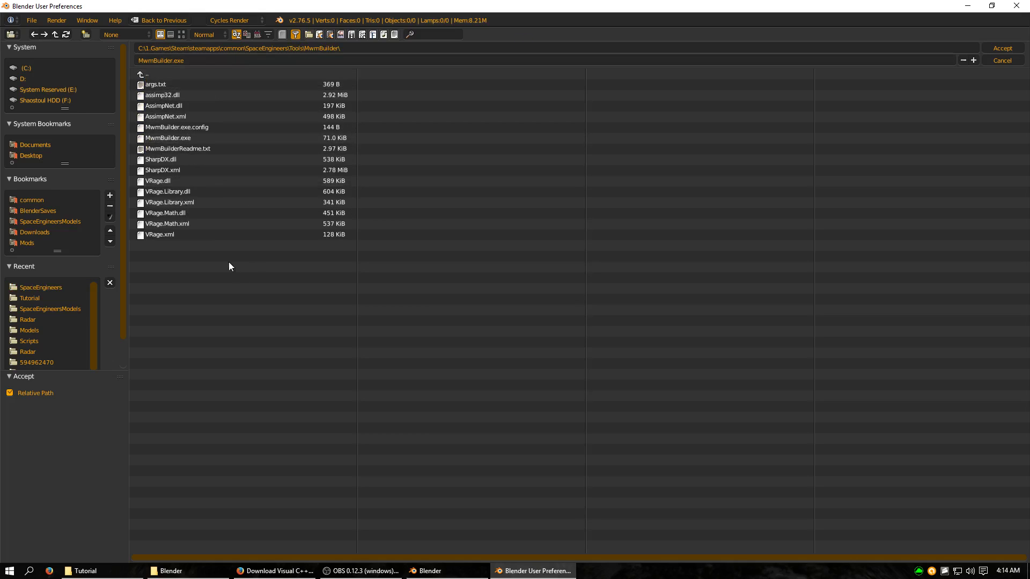
click(189, 138)
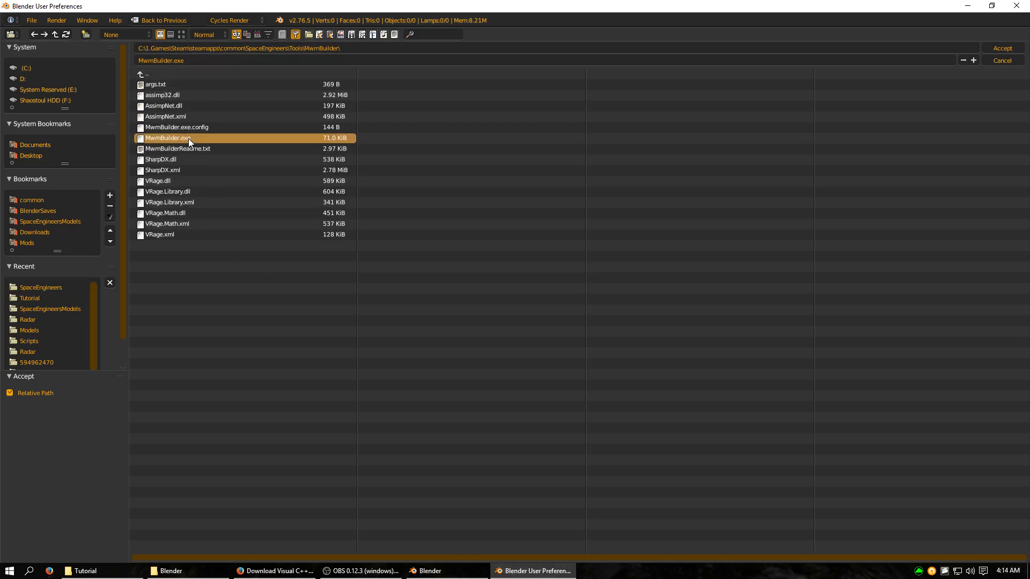
click(998, 48)
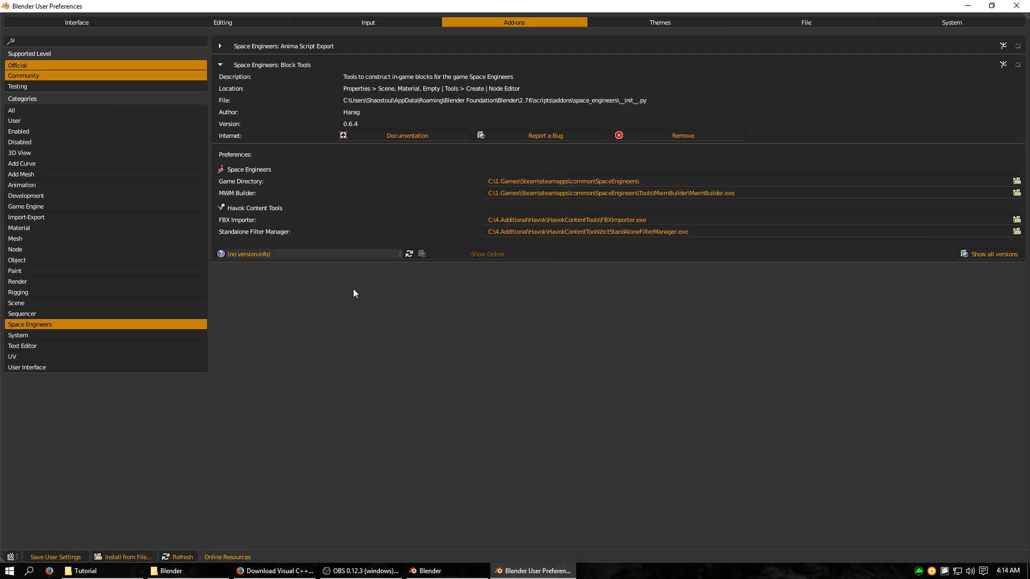
- Confirm the extracted fbximporter folder holds FBXImporter, then select the SpaceEngineersHavok2013.1 64-bit installer
click(125, 559)
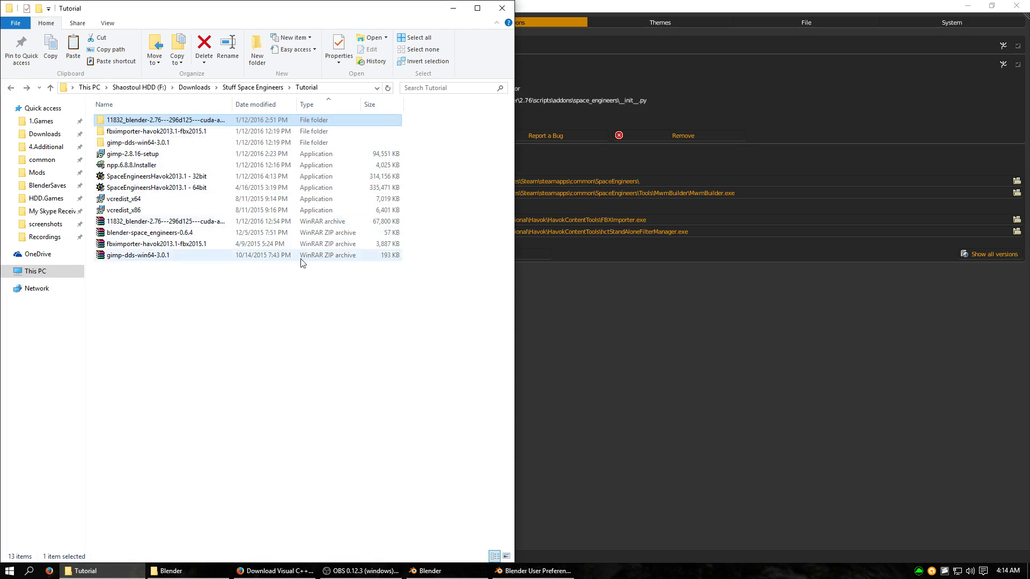
click(131, 245)
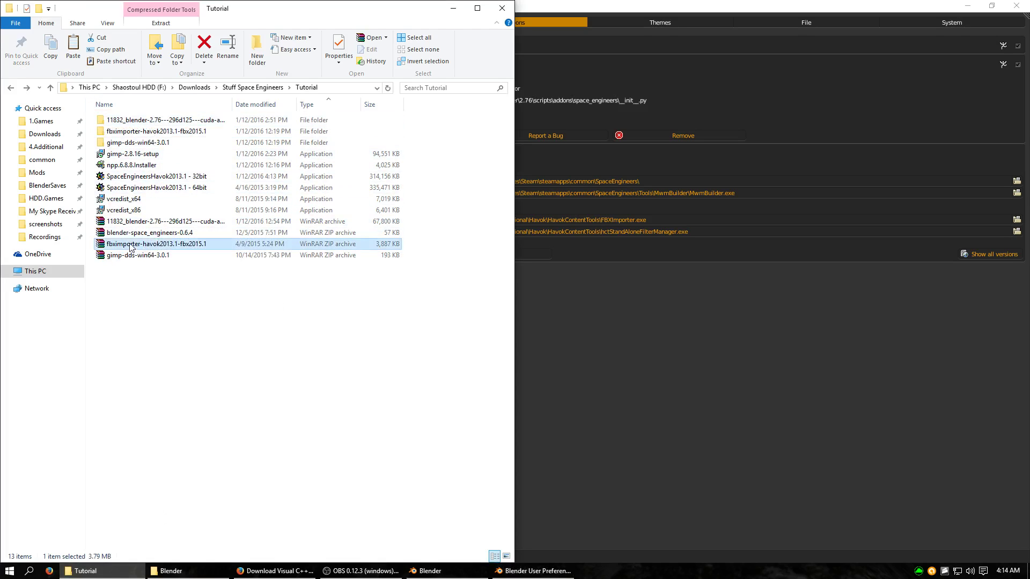
right_click(130, 245)
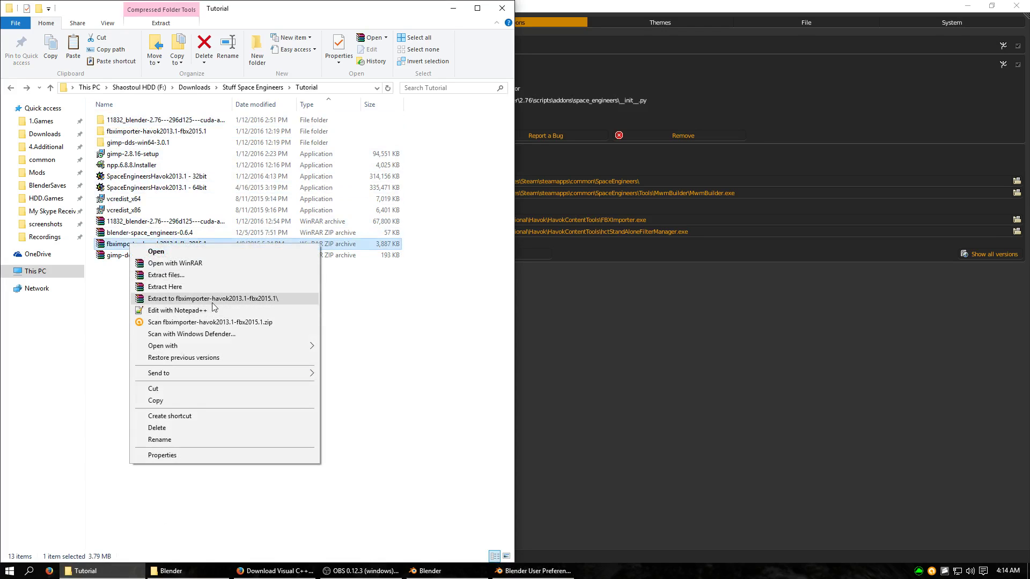
click(129, 131)
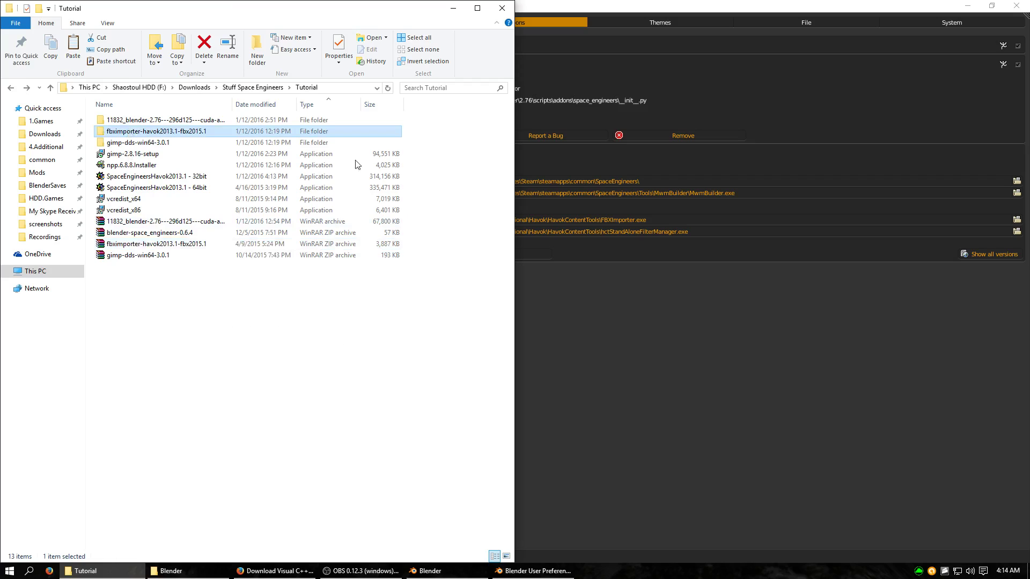
double_click(153, 133)
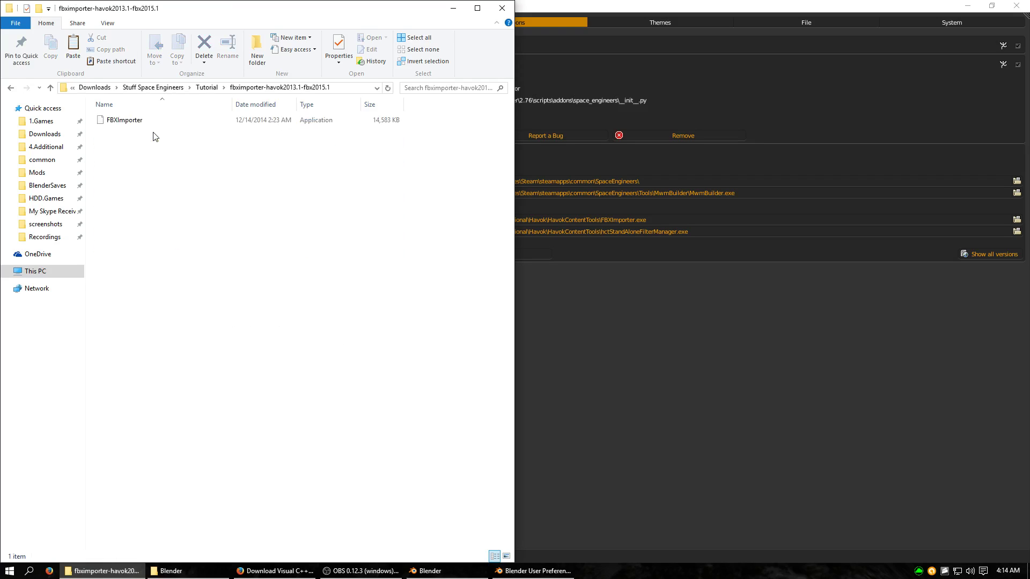
click(132, 123)
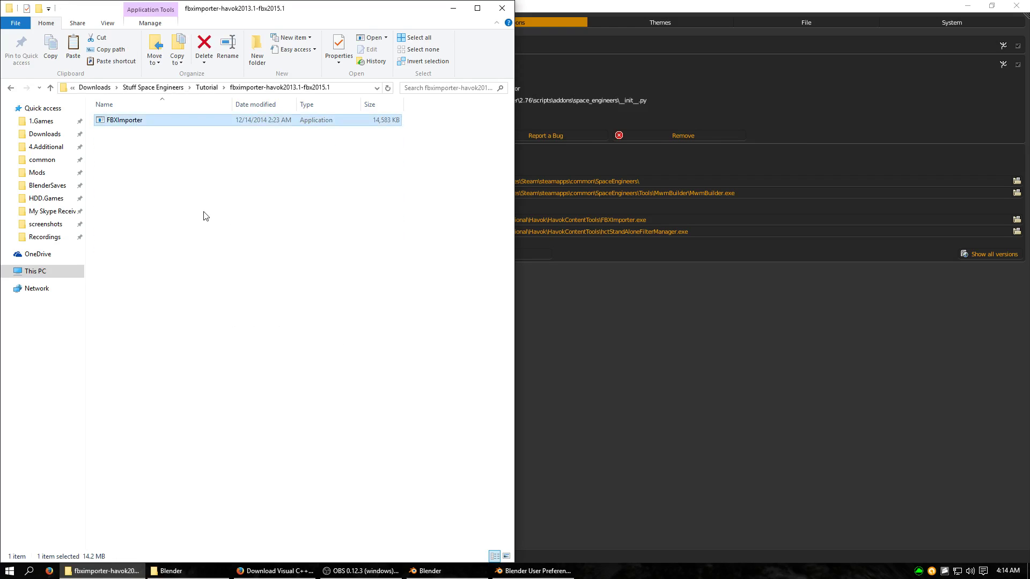
key(BackSpace)
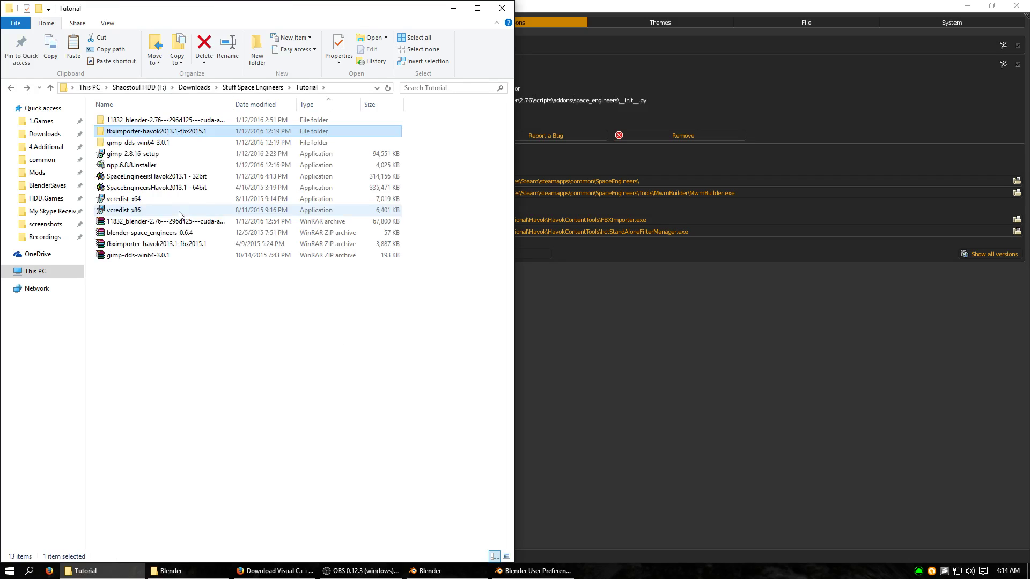
click(162, 190)
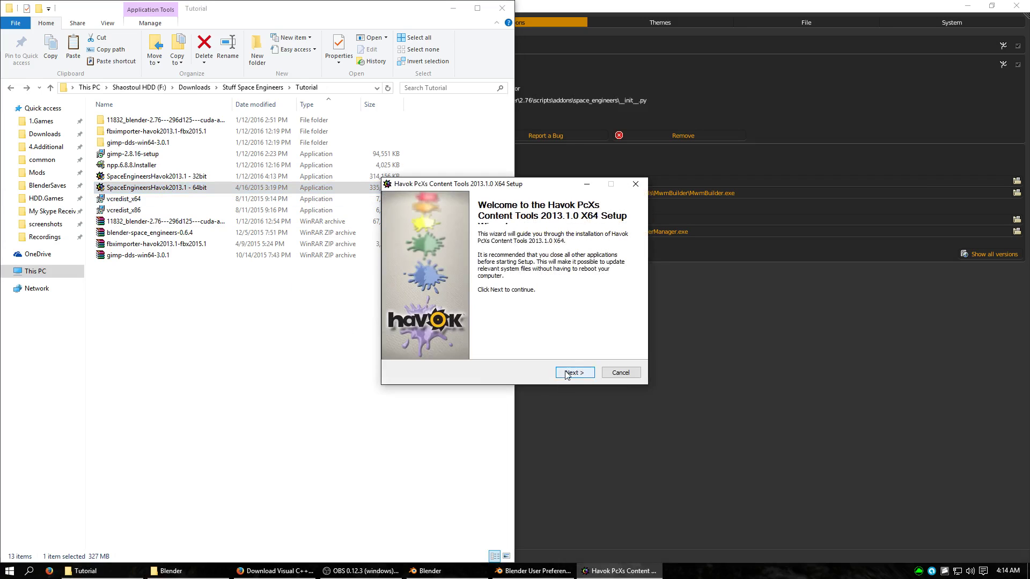
click(566, 373)
click(565, 374)
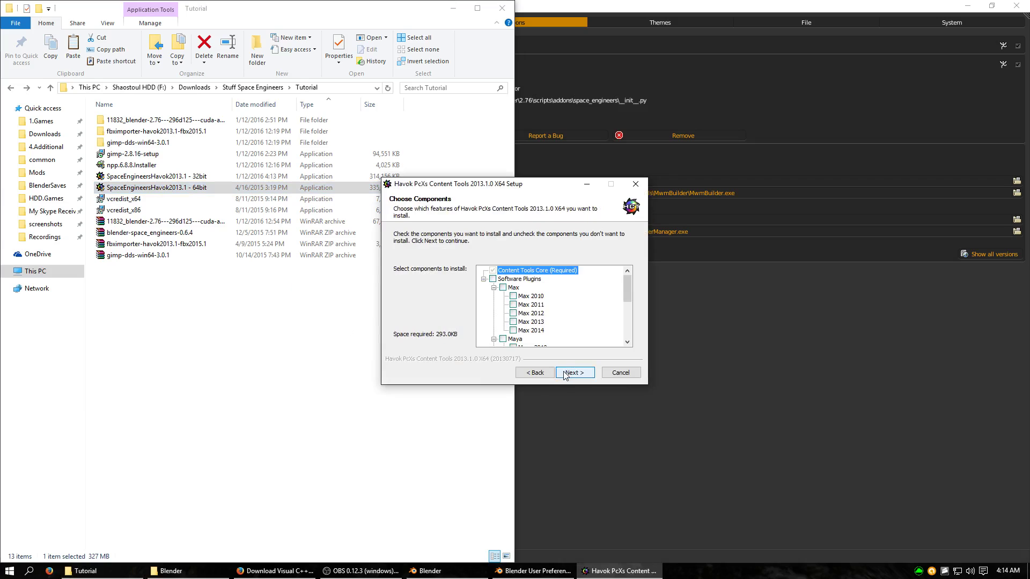
scroll(563, 307, down, 4)
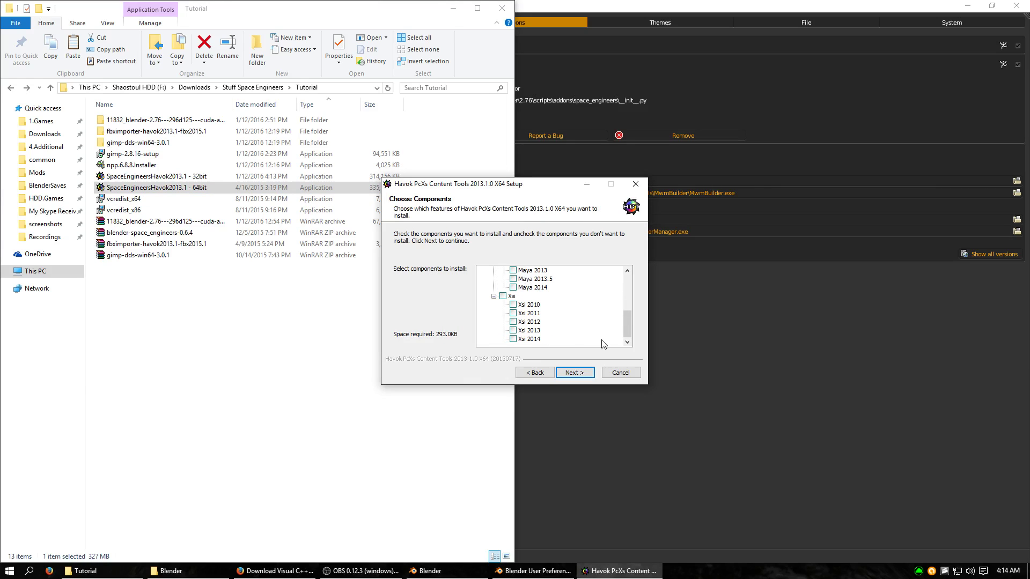
click(573, 372)
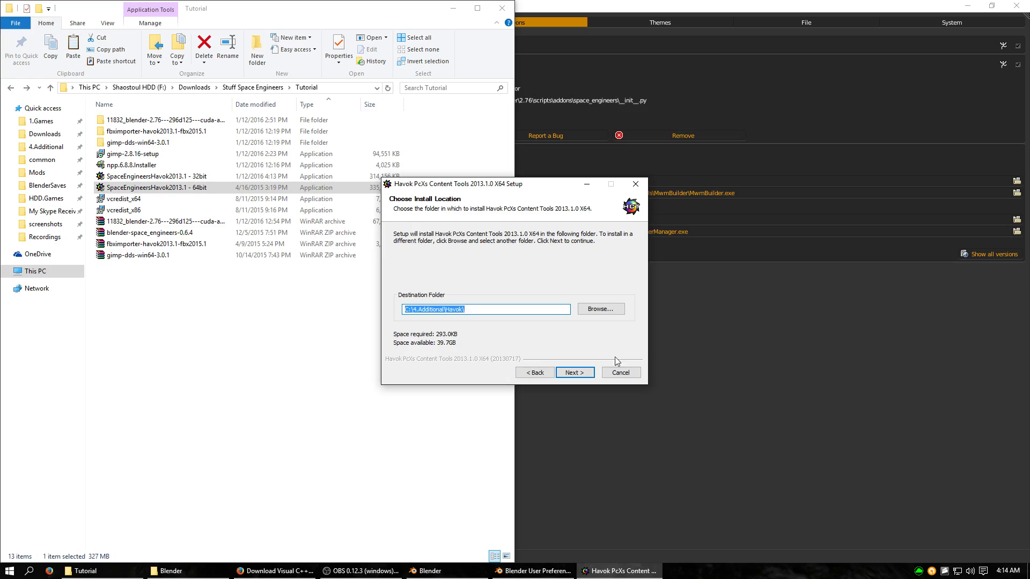
click(622, 372)
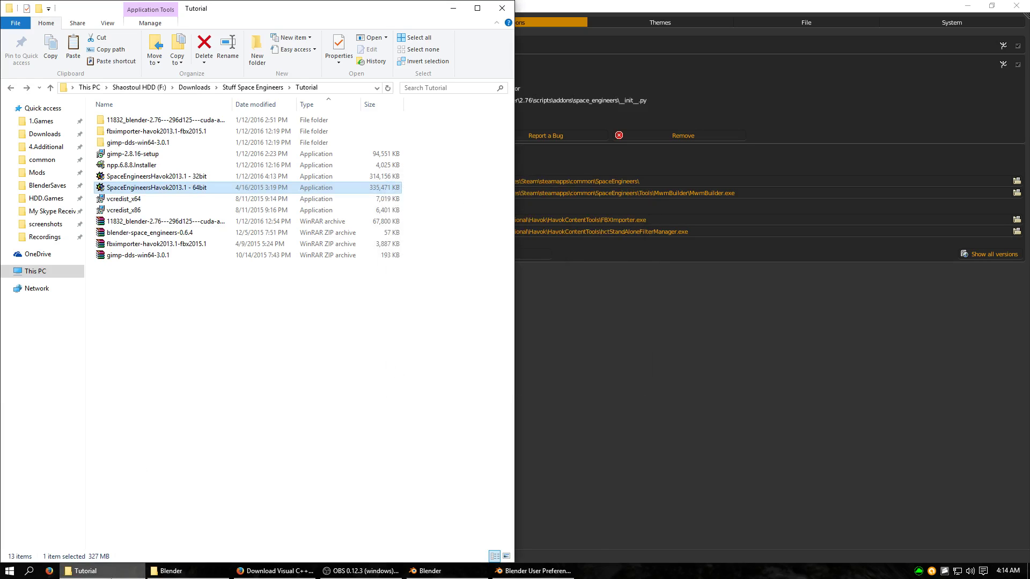
- Open C:\4.Additional\Havok\HavokContentTools in the second Explorer window
click(177, 571)
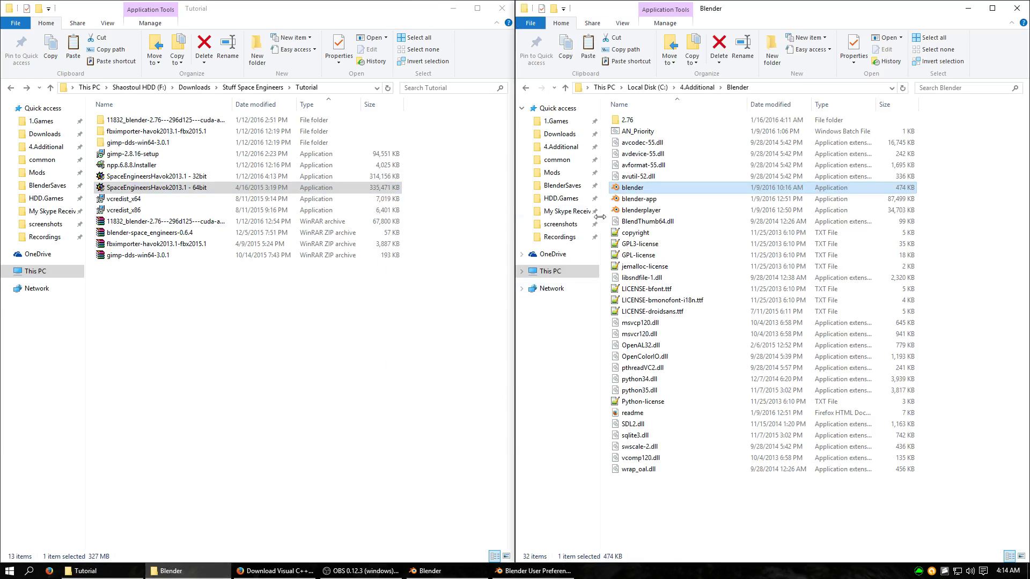
click(553, 147)
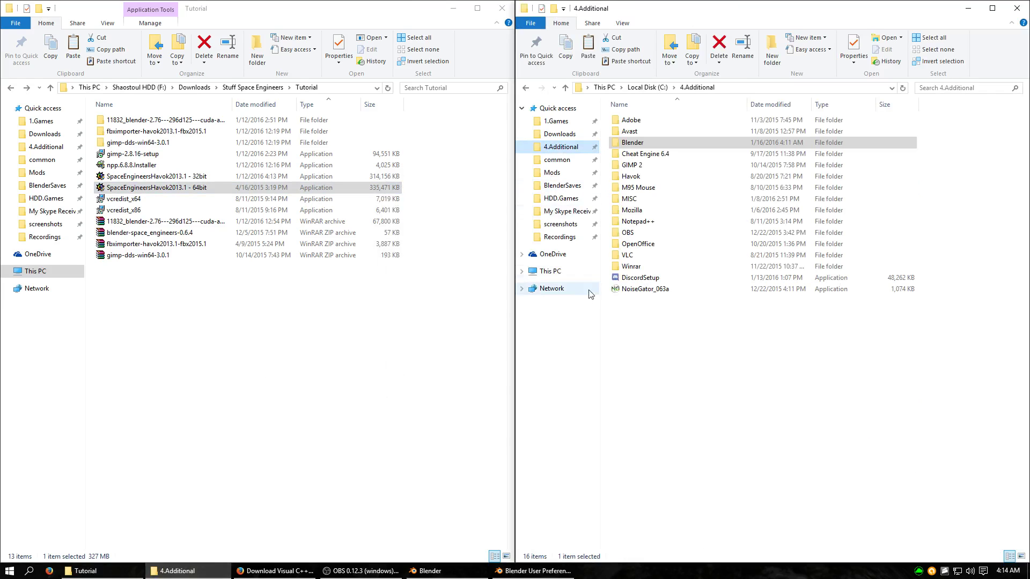
double_click(635, 177)
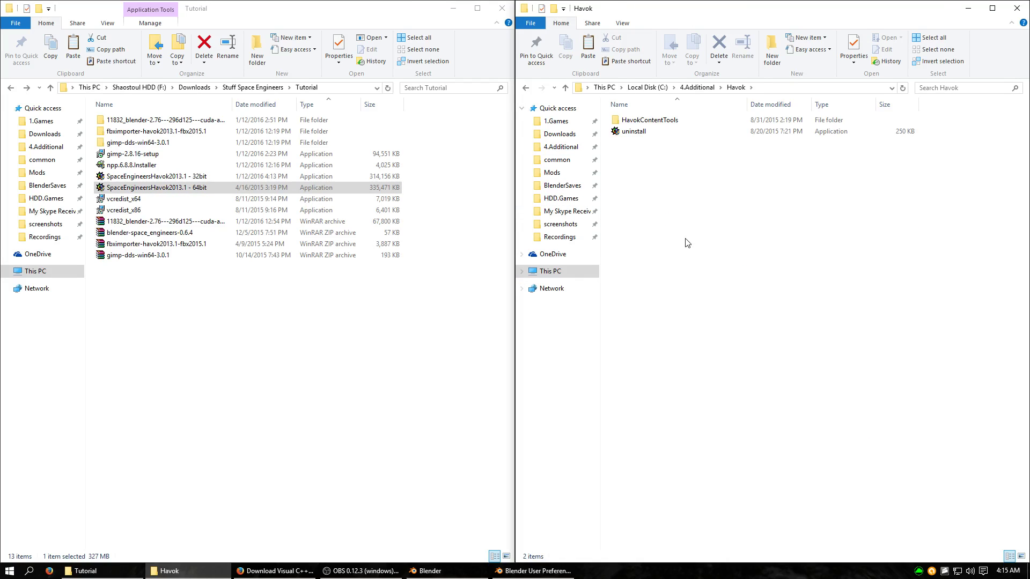
double_click(646, 120)
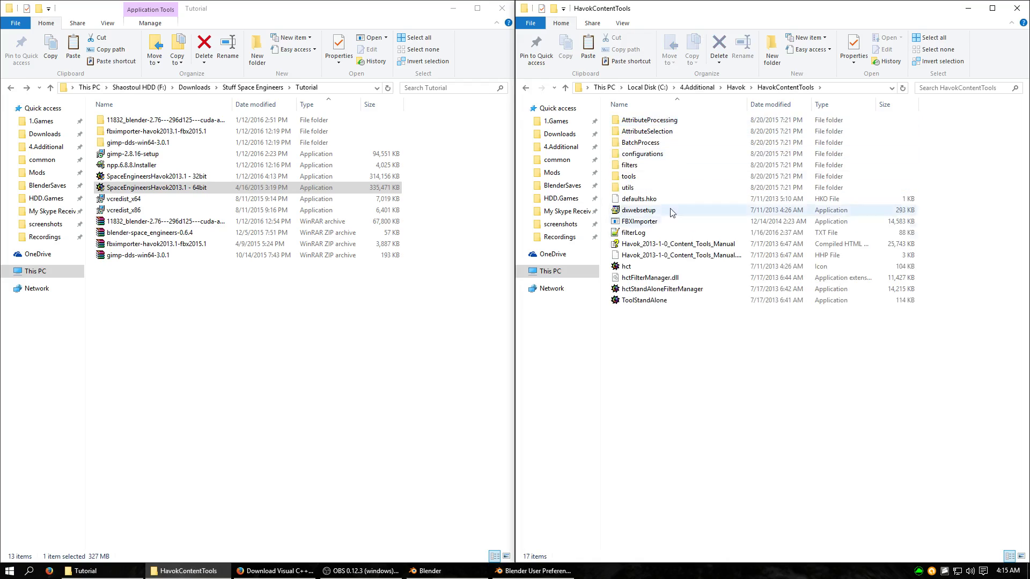
- Open the extracted fbximporter folder on the left, then return to Blender's add-on preferences
click(161, 133)
double_click(161, 133)
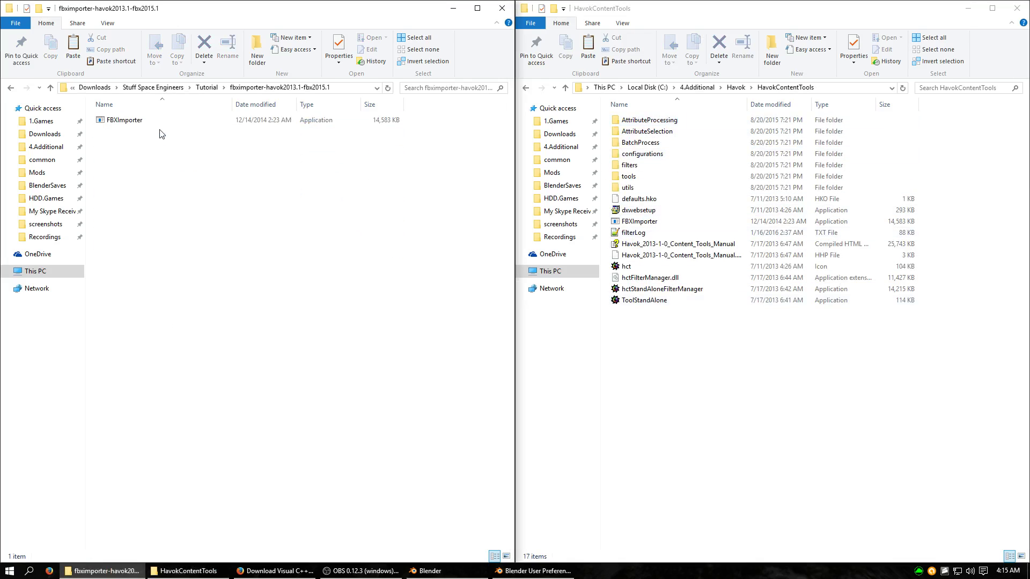
click(766, 448)
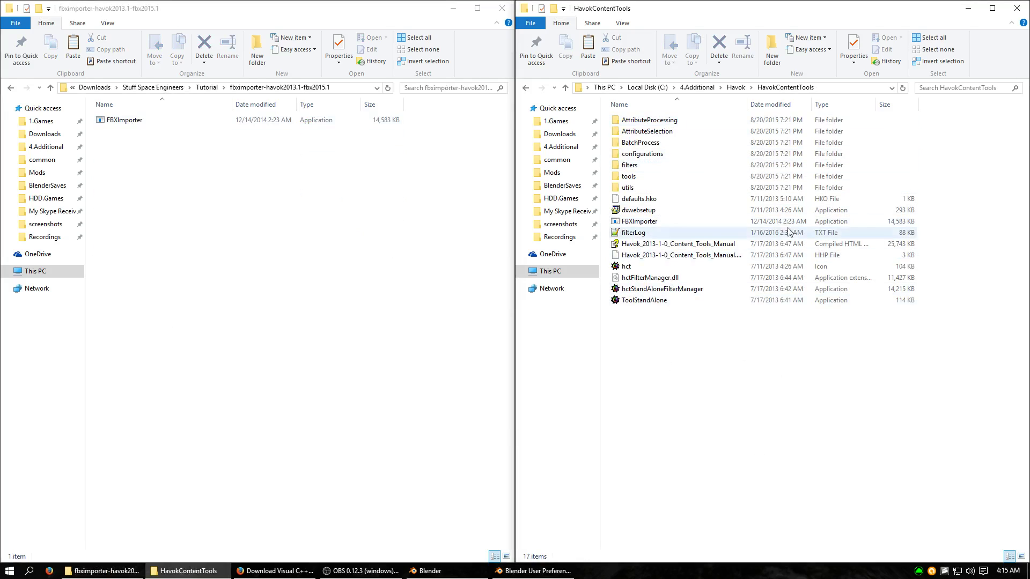
click(534, 571)
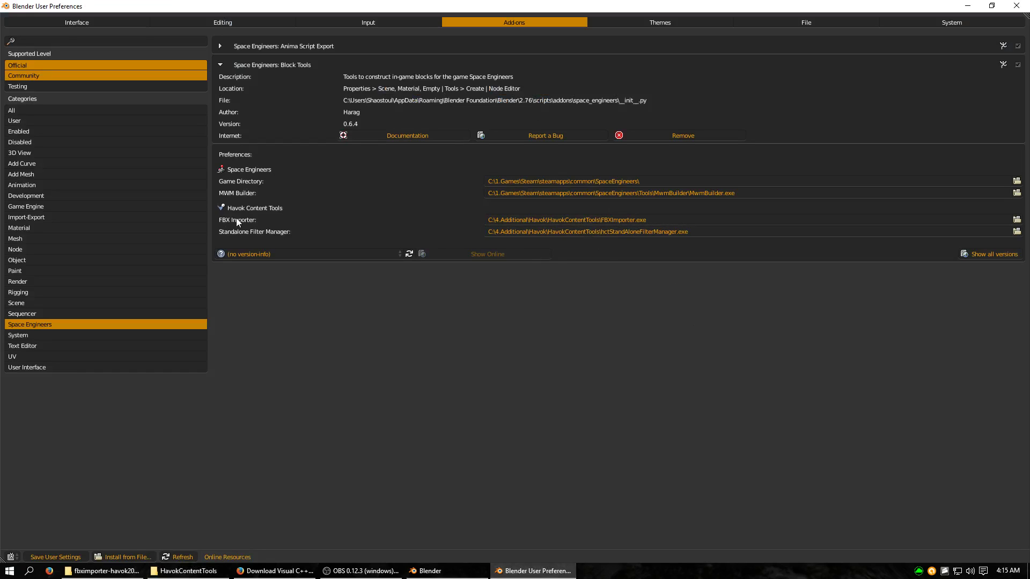
- Set the Block Tools FBX Importer path to HavokContentTools\FBXImporter.exe
click(1015, 219)
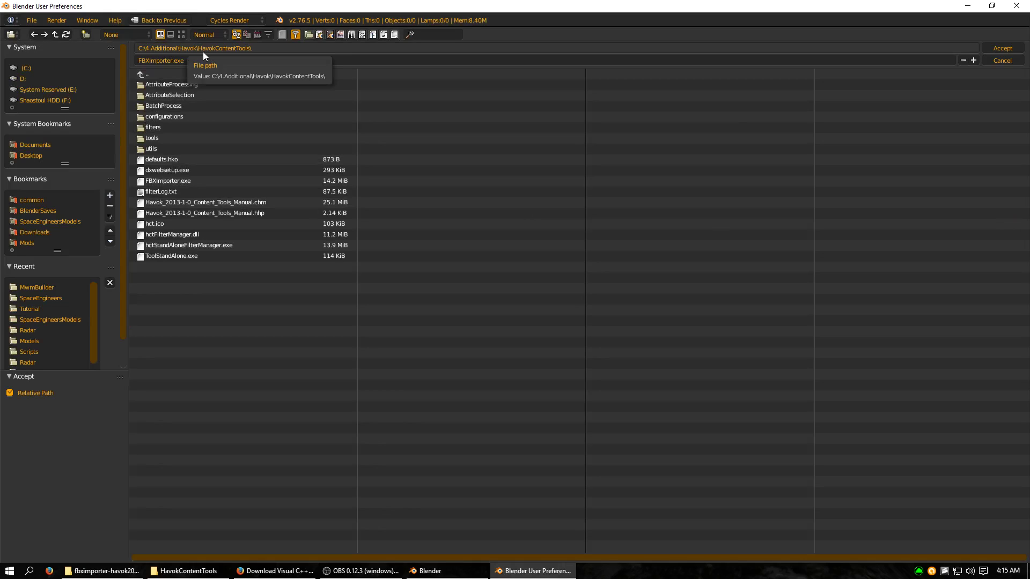
click(217, 179)
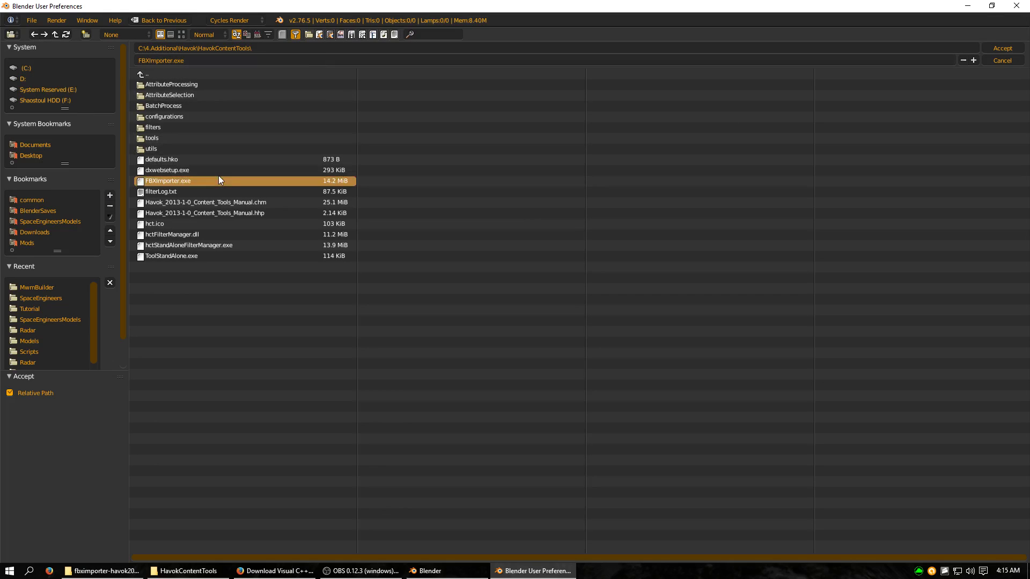
click(990, 49)
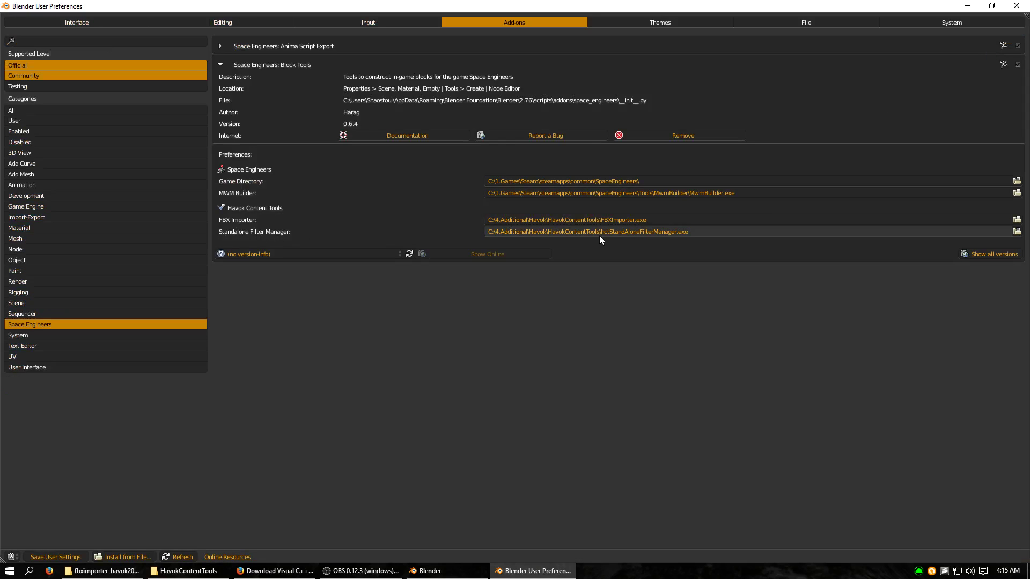
- Set Standalone Filter Manager to hctStandAloneFilterManager.exe, save user settings and close preferences
click(1016, 231)
click(183, 248)
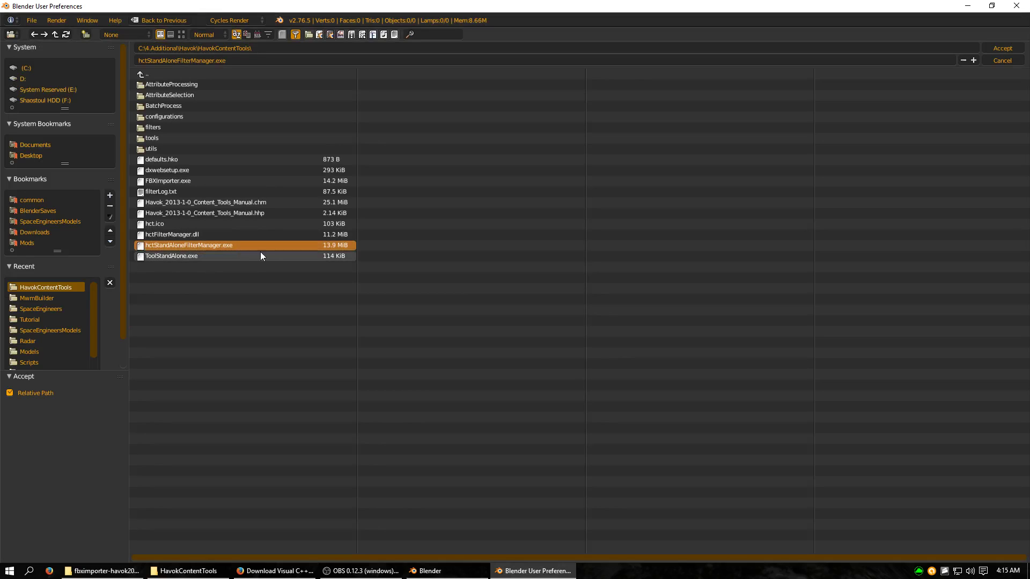
click(993, 48)
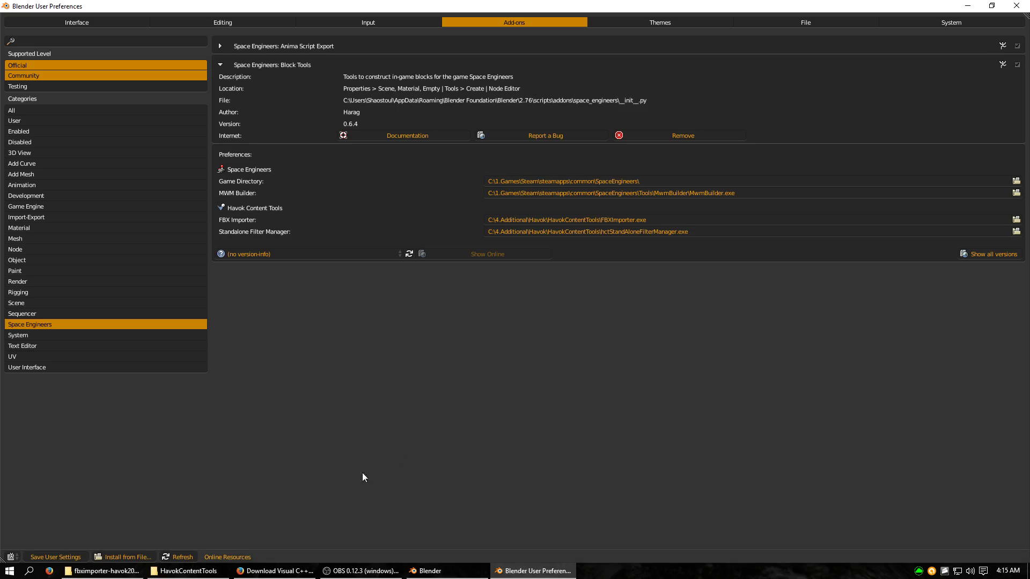
click(66, 558)
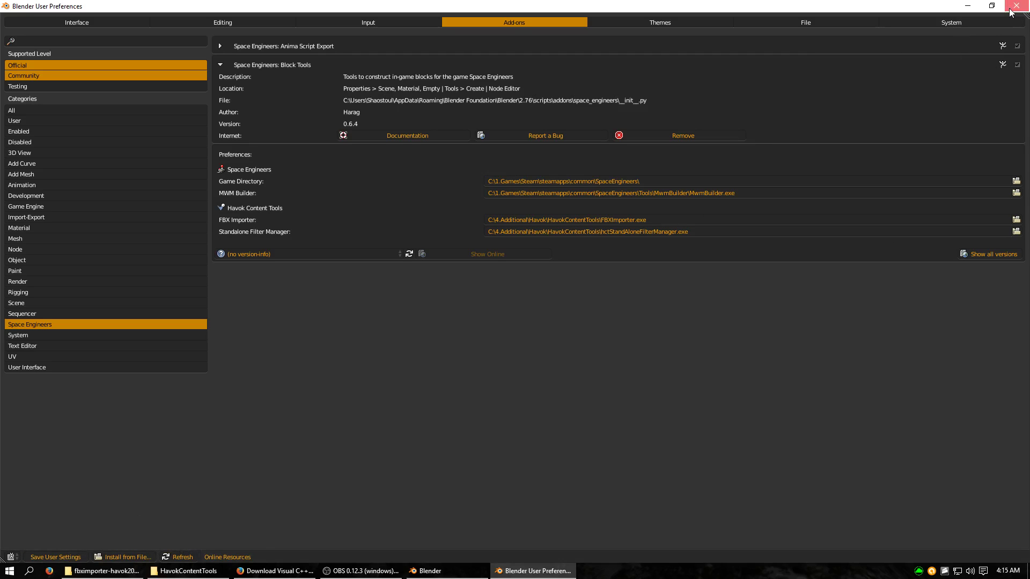
key(alt+F4)
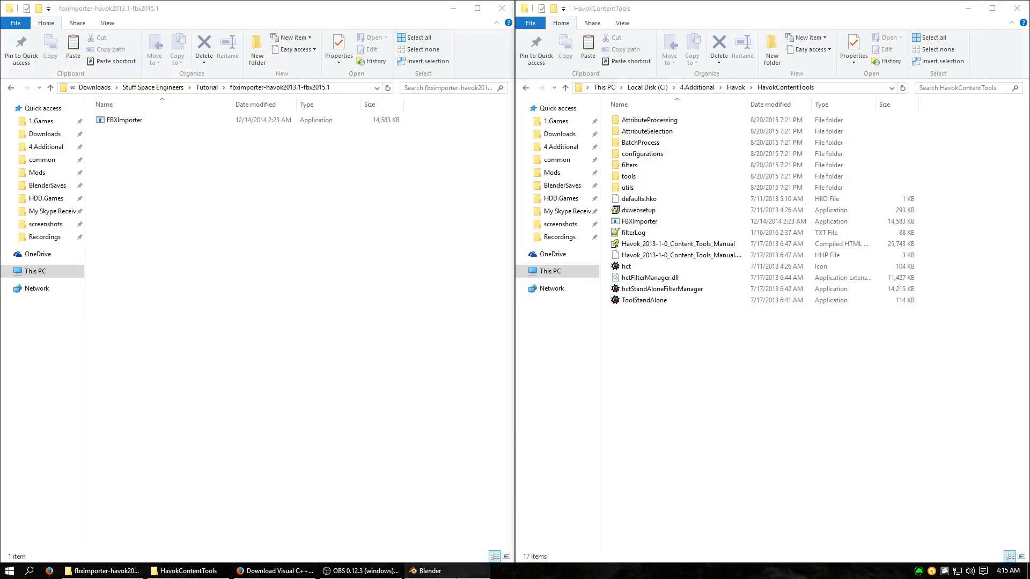
- Apply the Energy theme preset via File > User Preferences > Themes, then close preferences
click(429, 570)
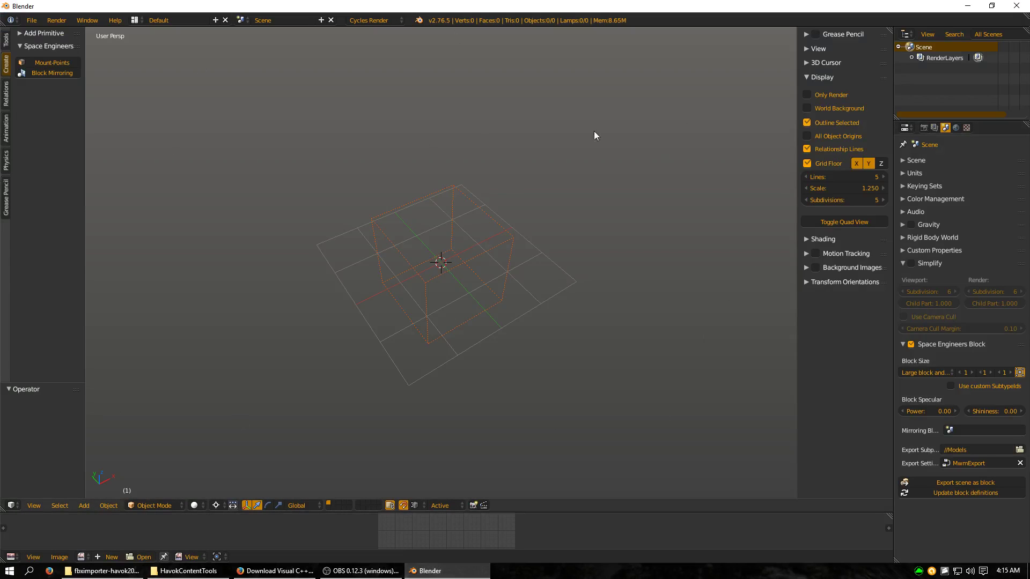
click(31, 21)
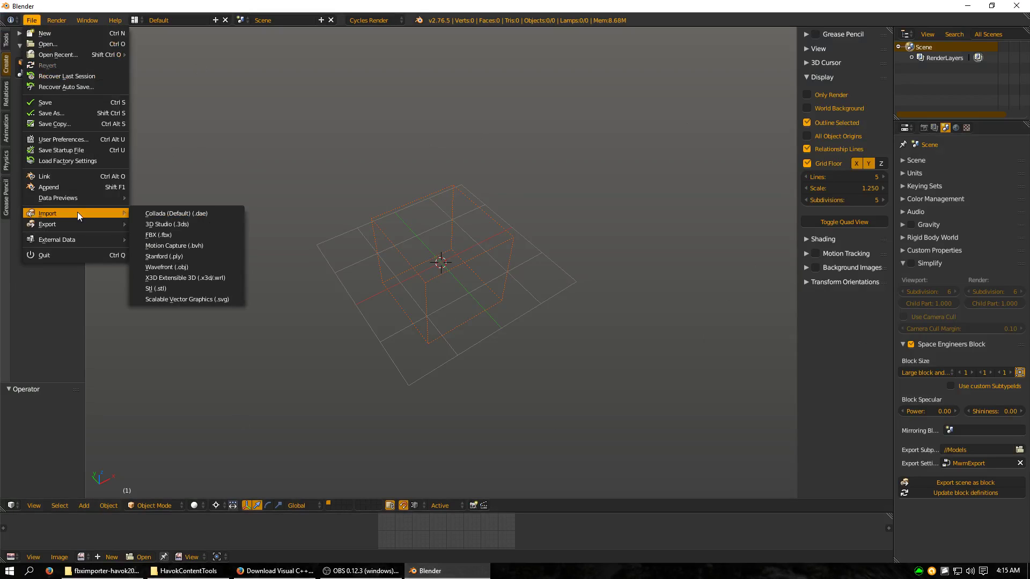
click(70, 141)
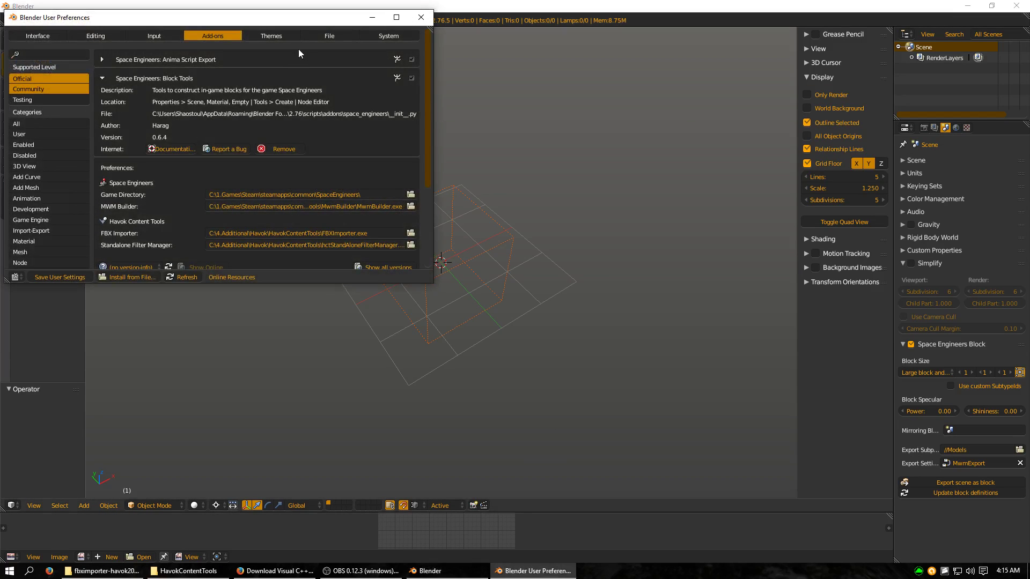
click(284, 37)
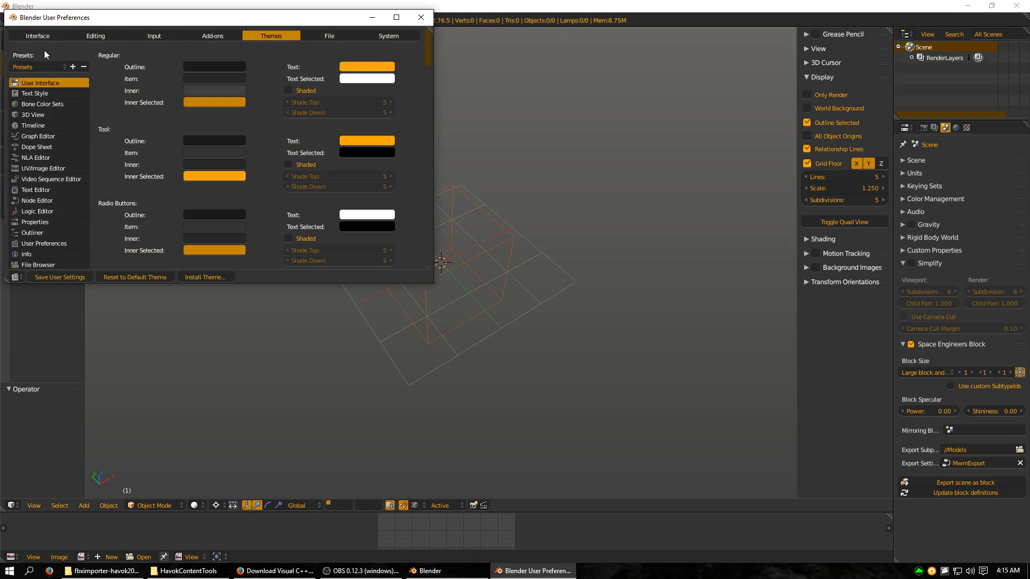
click(43, 66)
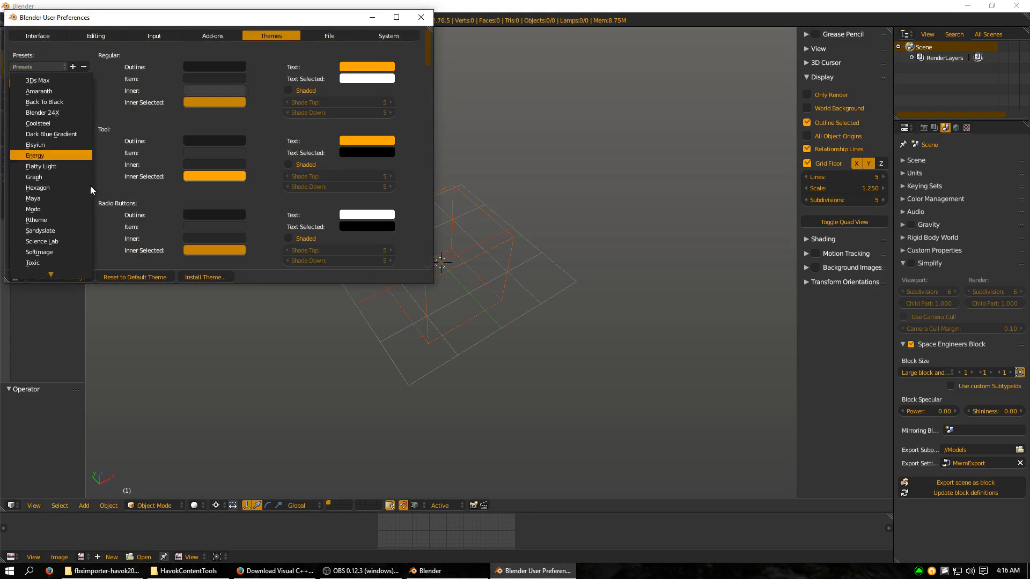
click(67, 155)
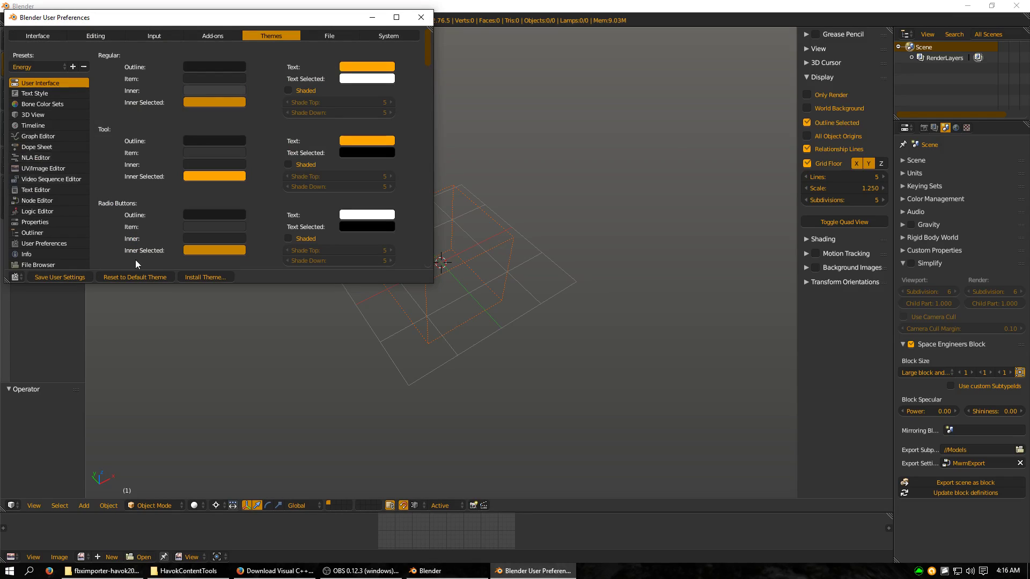
click(420, 19)
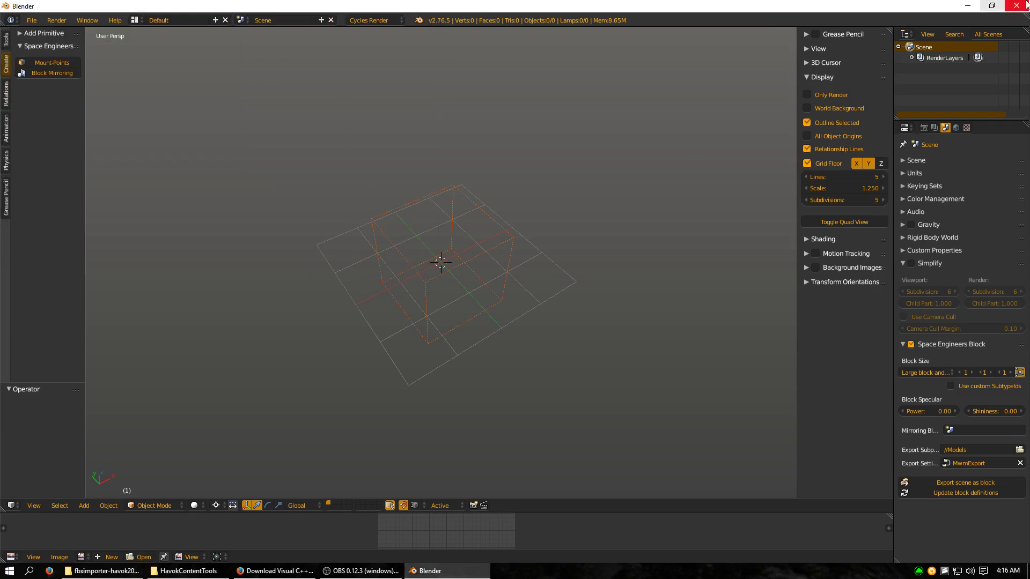
- Toggle the Space Engineers Block option off and on, then quit Blender without saving
click(912, 347)
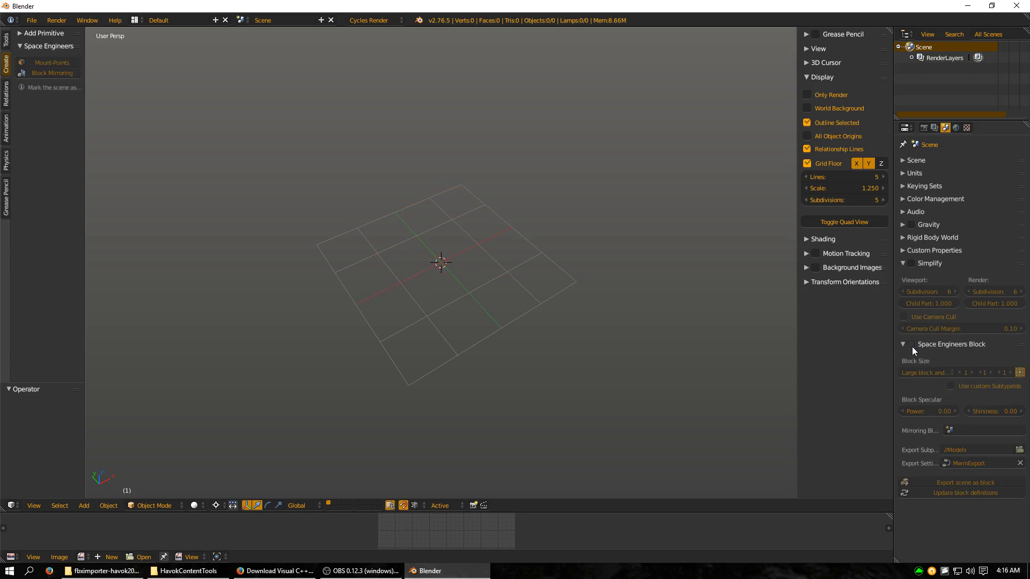
click(911, 346)
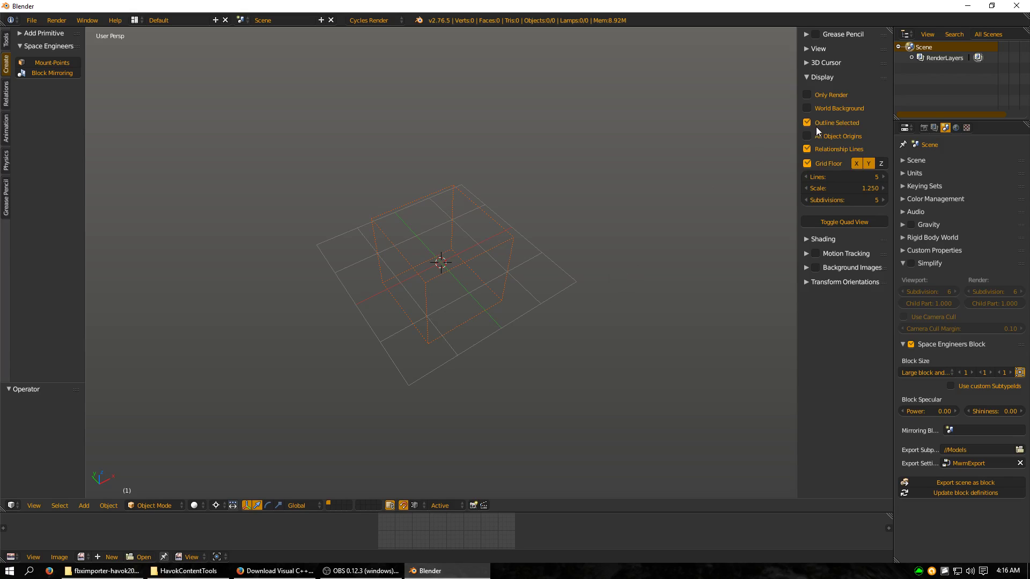
click(1016, 6)
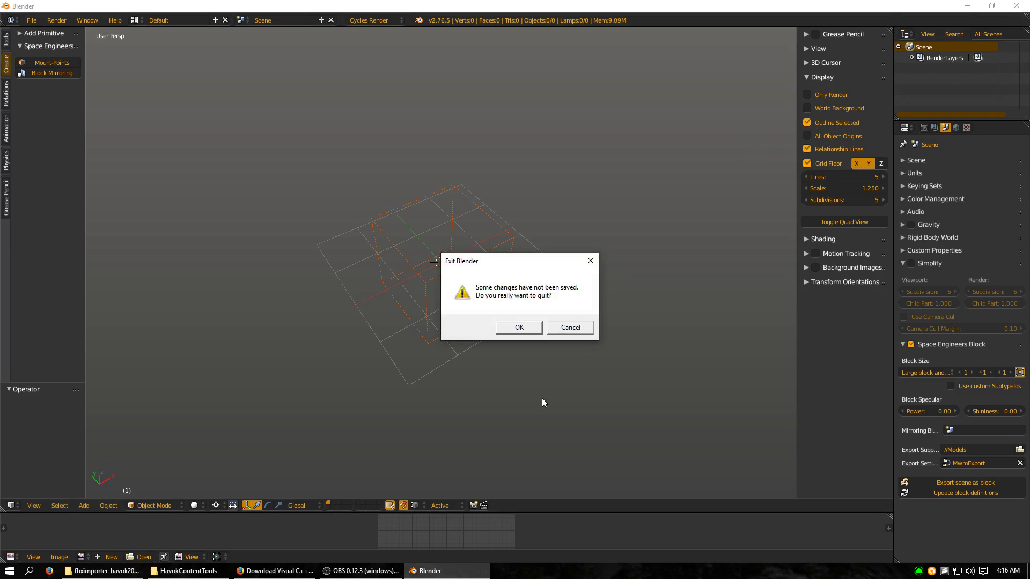
click(528, 325)
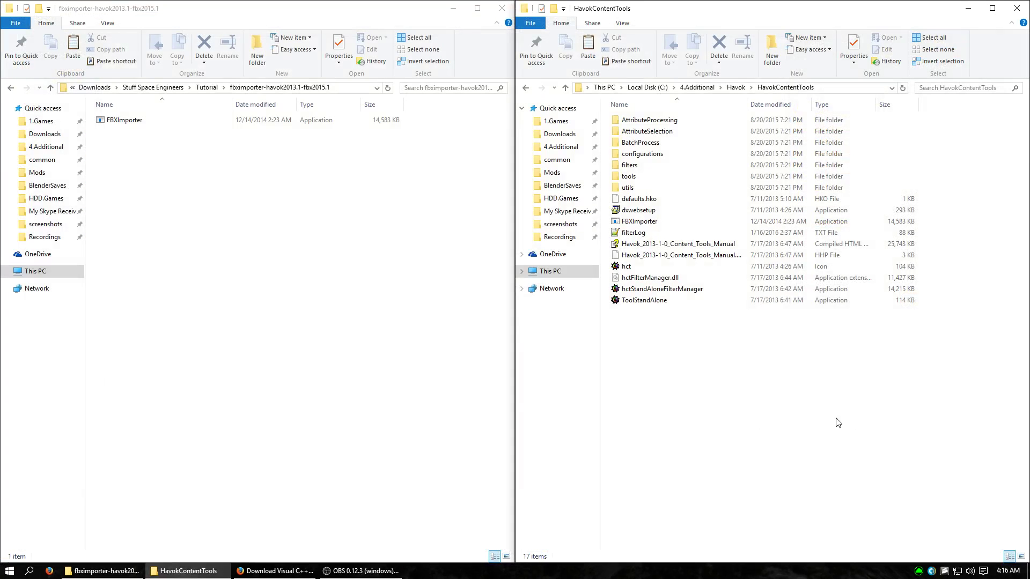
- Take the left window up to Tutorial, select gimp-2.8.16-setup, and cancel running it
click(291, 179)
key(BackSpace)
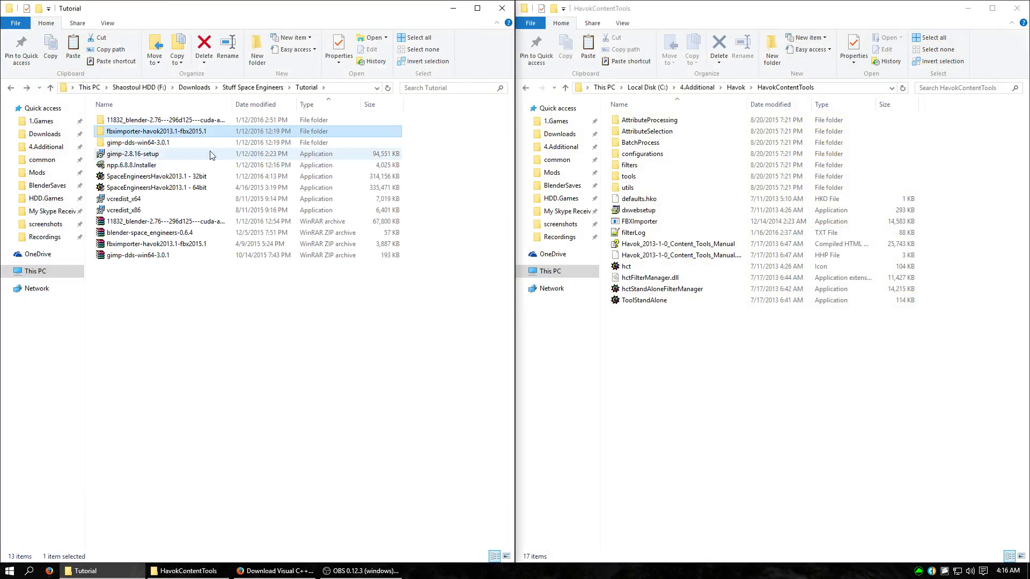
click(174, 156)
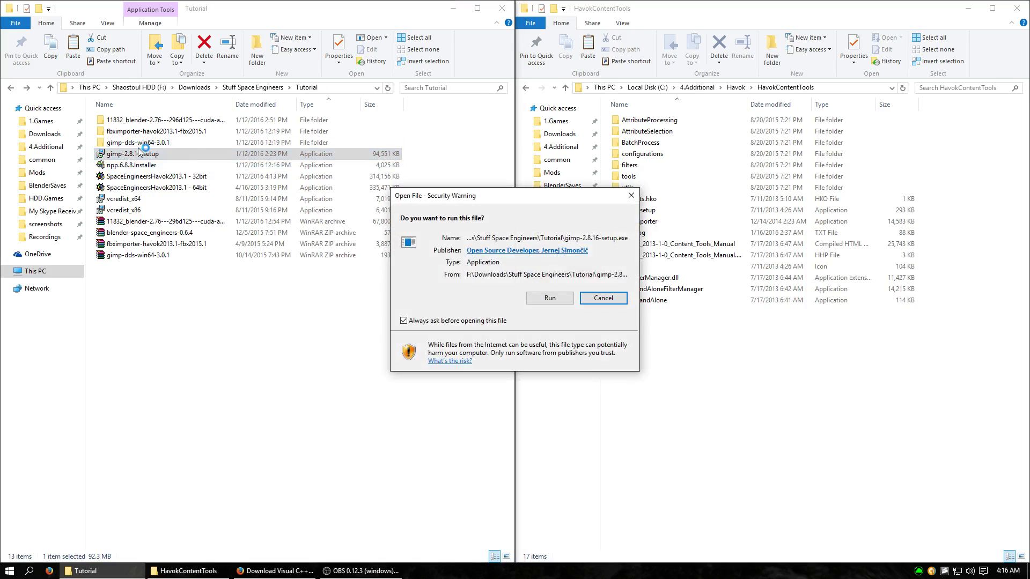
click(600, 298)
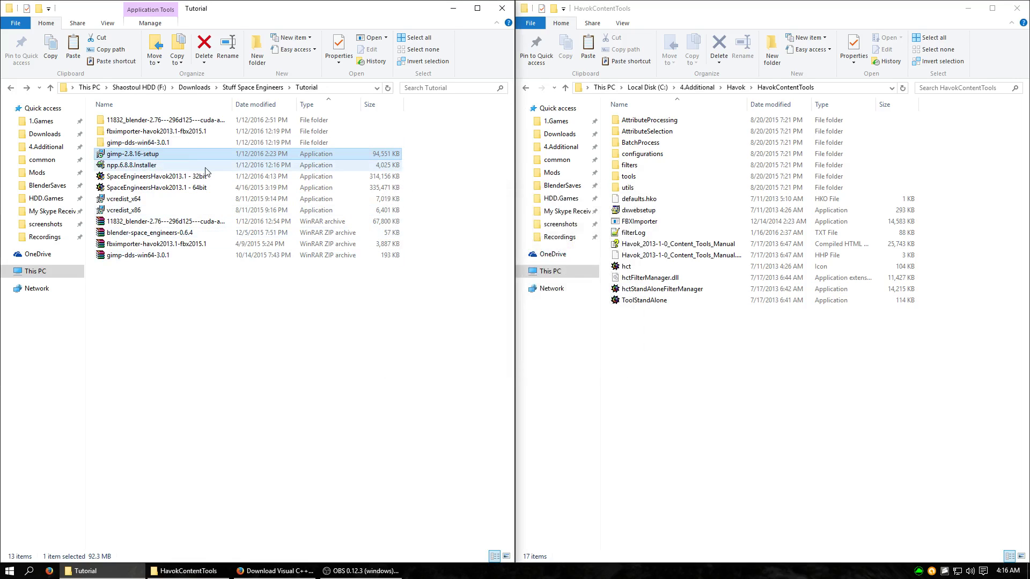
- Open the extracted gimp-dds-win64-3.0.1 folder to locate the dds plugin file
double_click(146, 143)
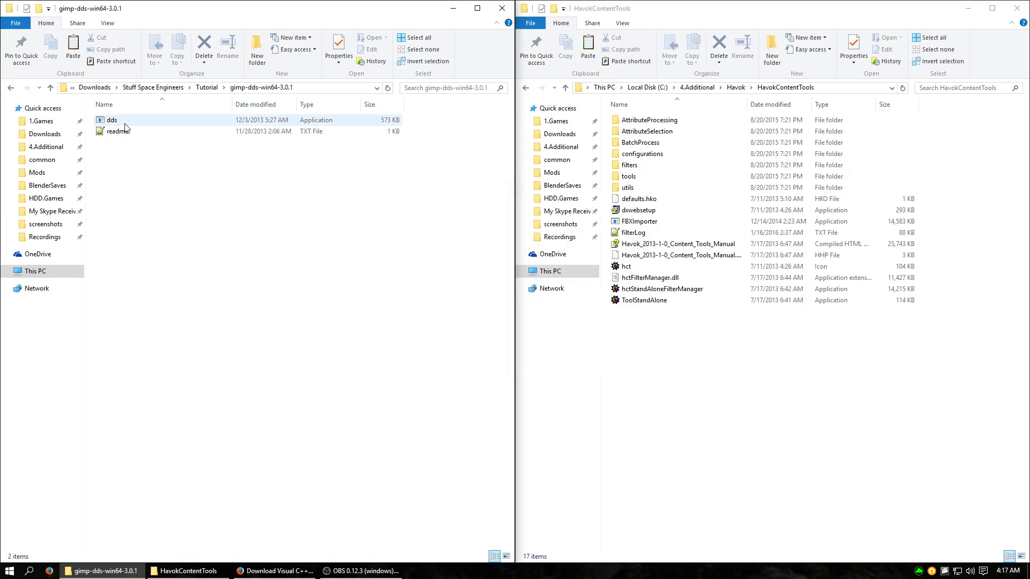
click(125, 123)
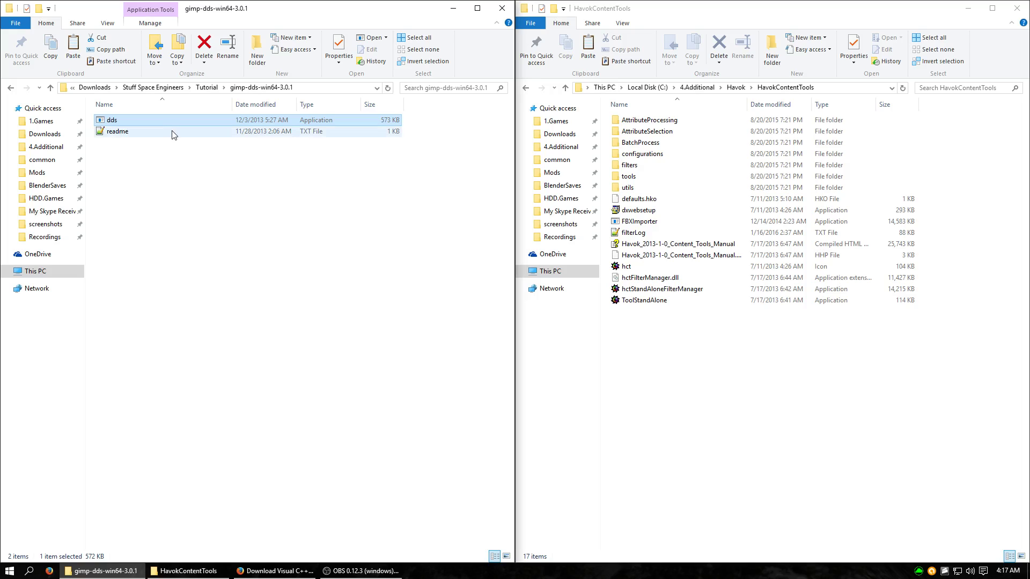
key(BackSpace)
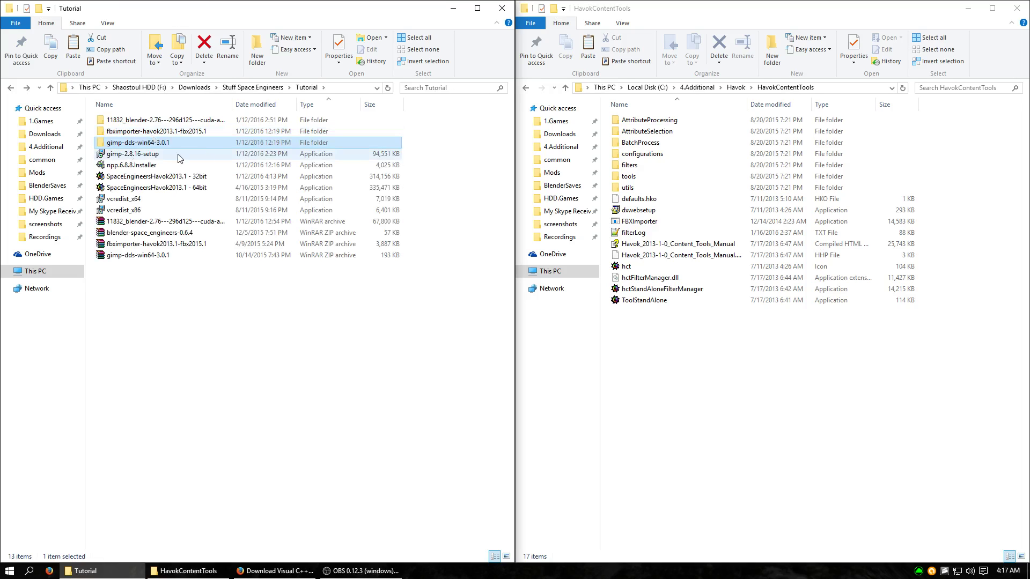
click(127, 255)
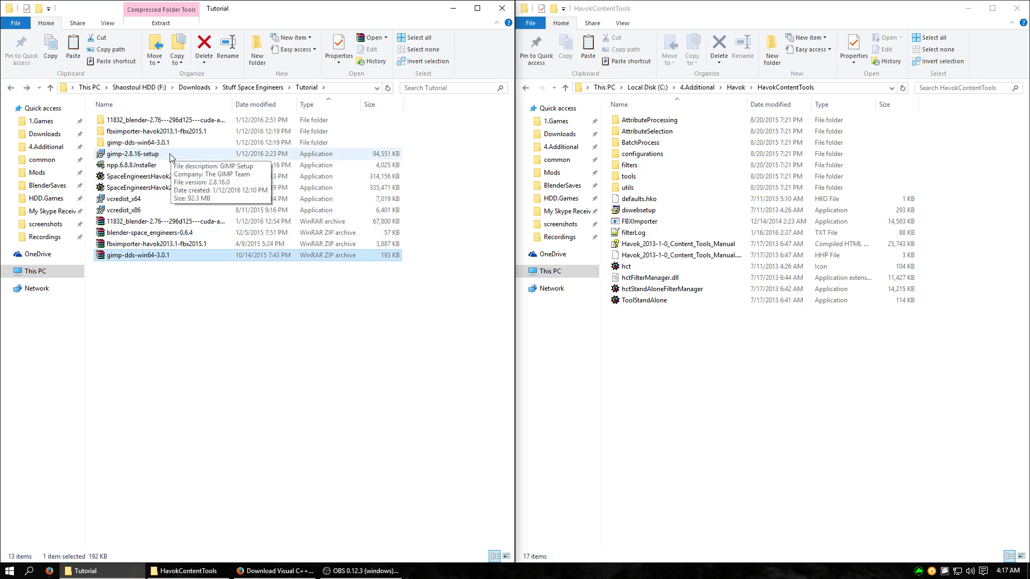
click(155, 145)
double_click(155, 150)
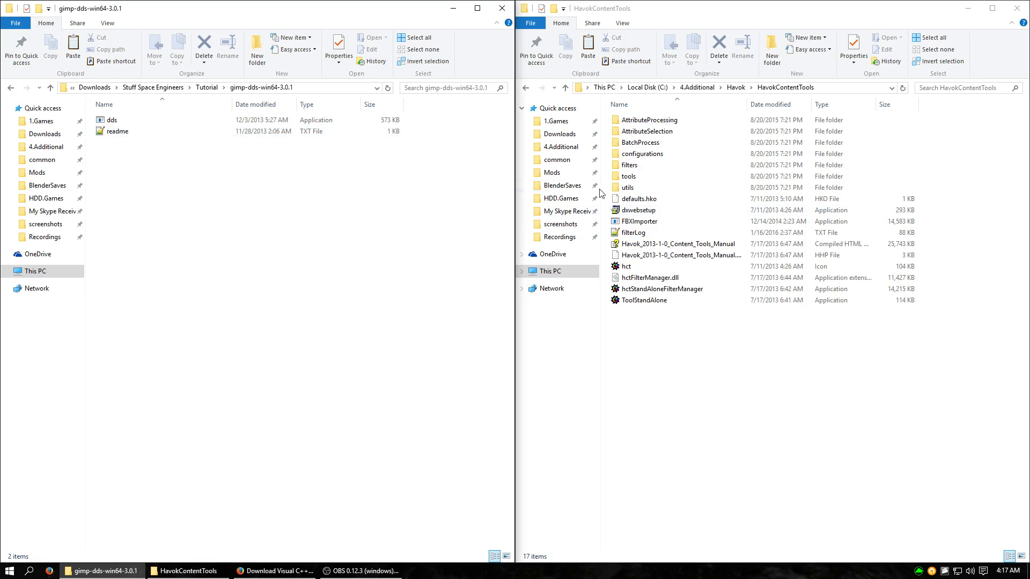
- Navigate the right window to C:\4.Additional\GIMP 2\lib\gimp\2.0\plug-ins, viewing the dds readme
click(574, 152)
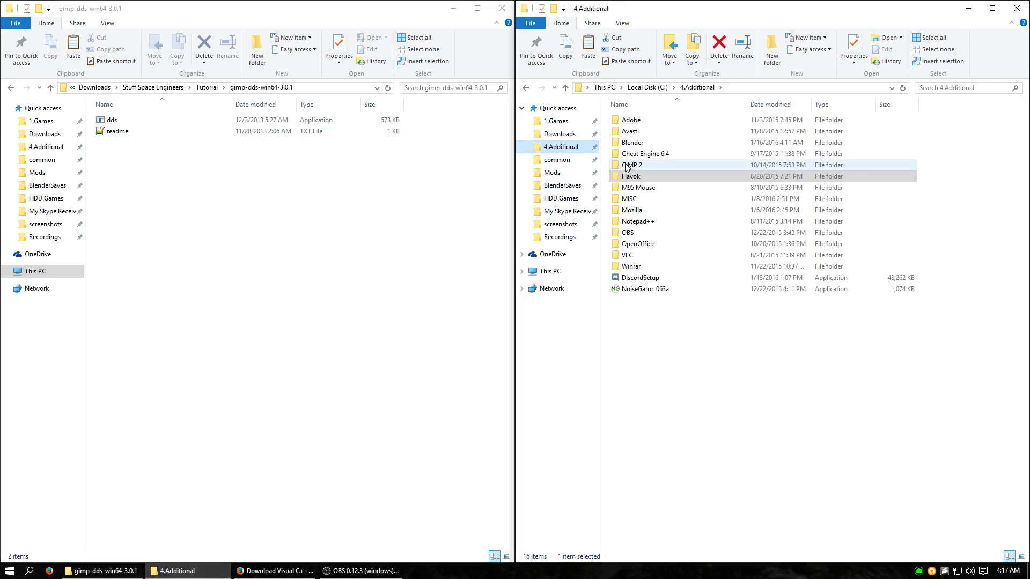
double_click(668, 165)
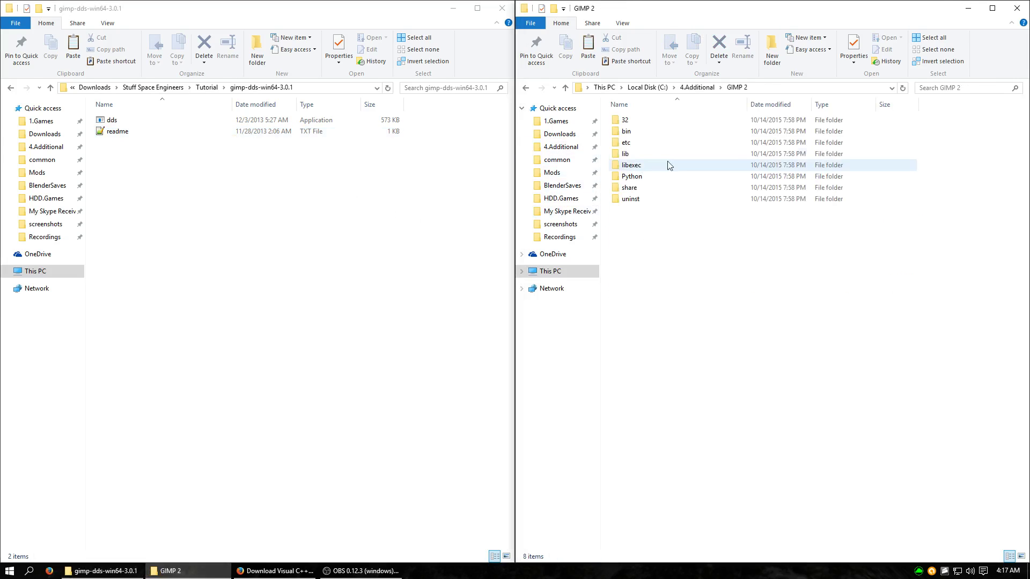
double_click(126, 132)
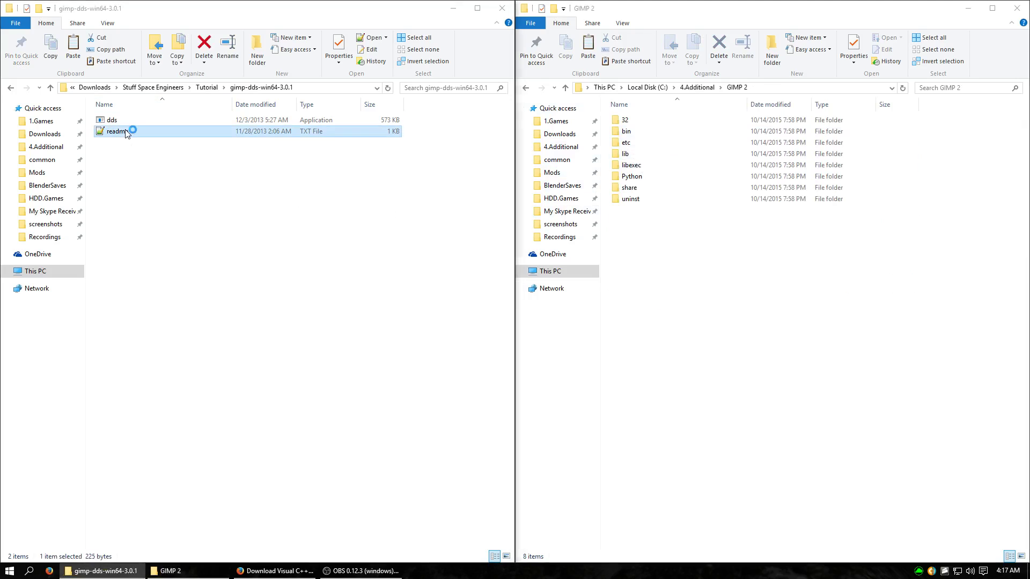
click(692, 294)
double_click(630, 154)
double_click(646, 155)
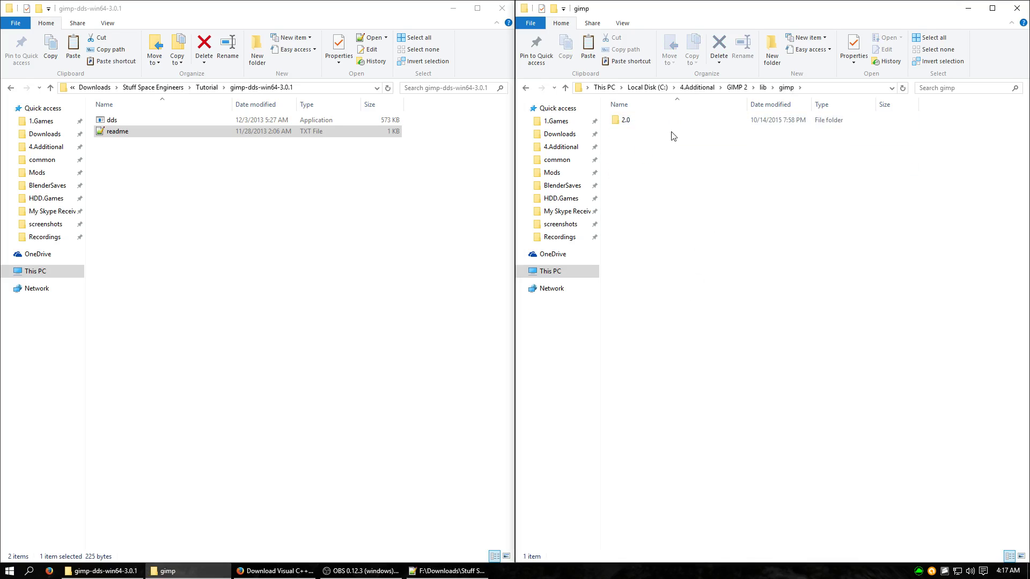
double_click(642, 122)
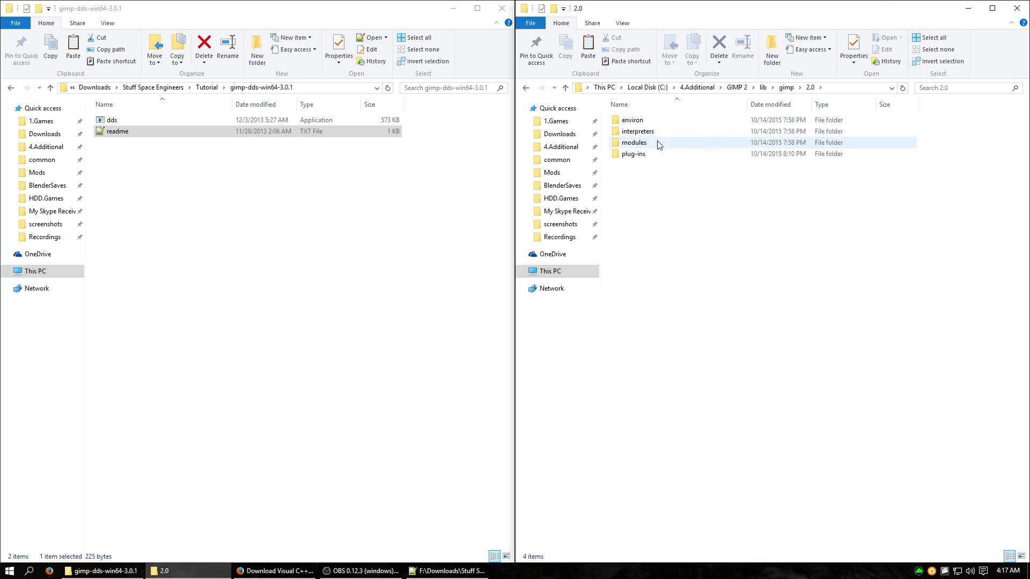
click(642, 156)
double_click(642, 155)
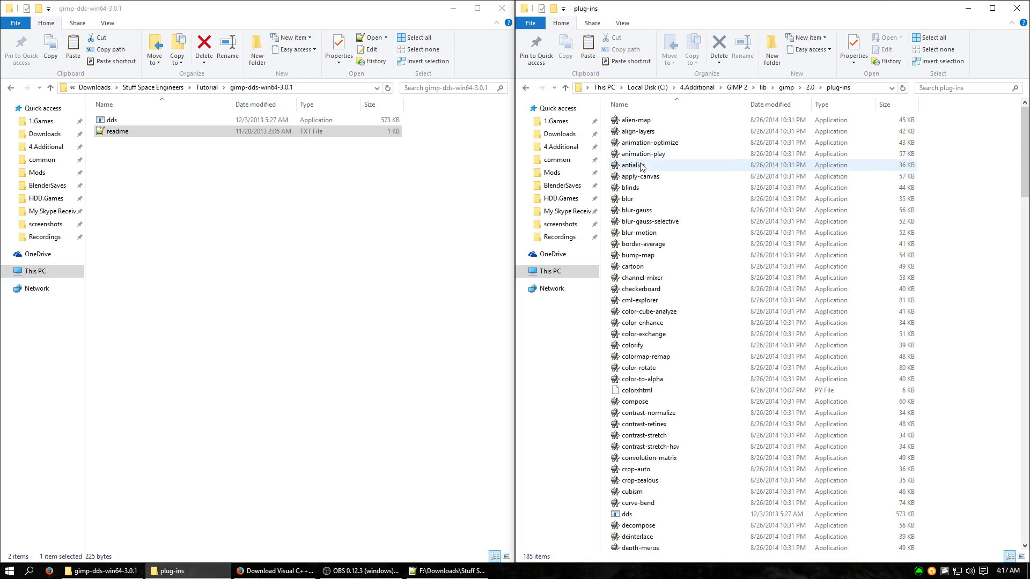
- Verify the 573 KB dds plugin is in plug-ins, then return the left window to Tutorial
click(123, 121)
click(691, 223)
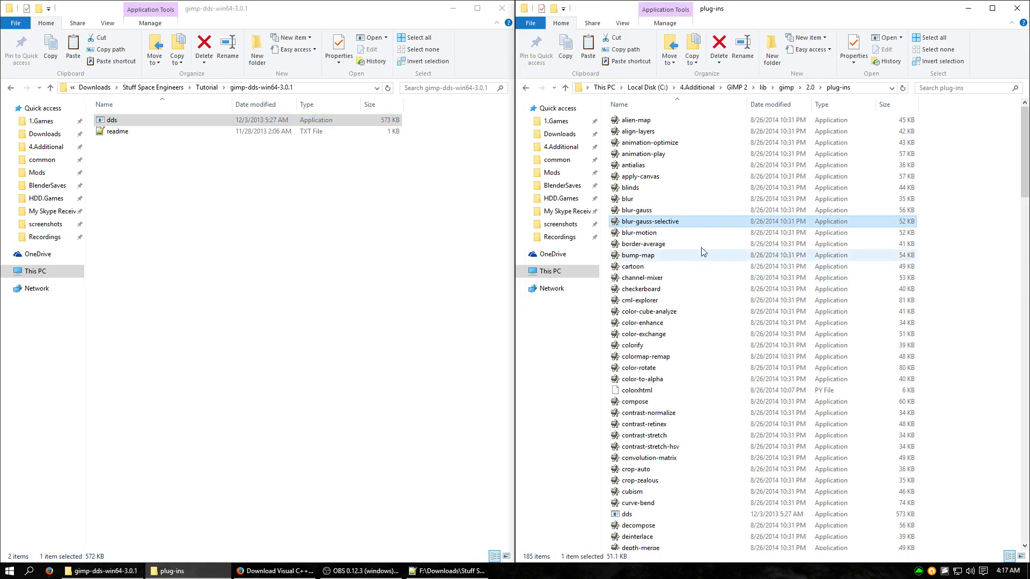
scroll(703, 292, down, 1)
scroll(702, 299, down, 20)
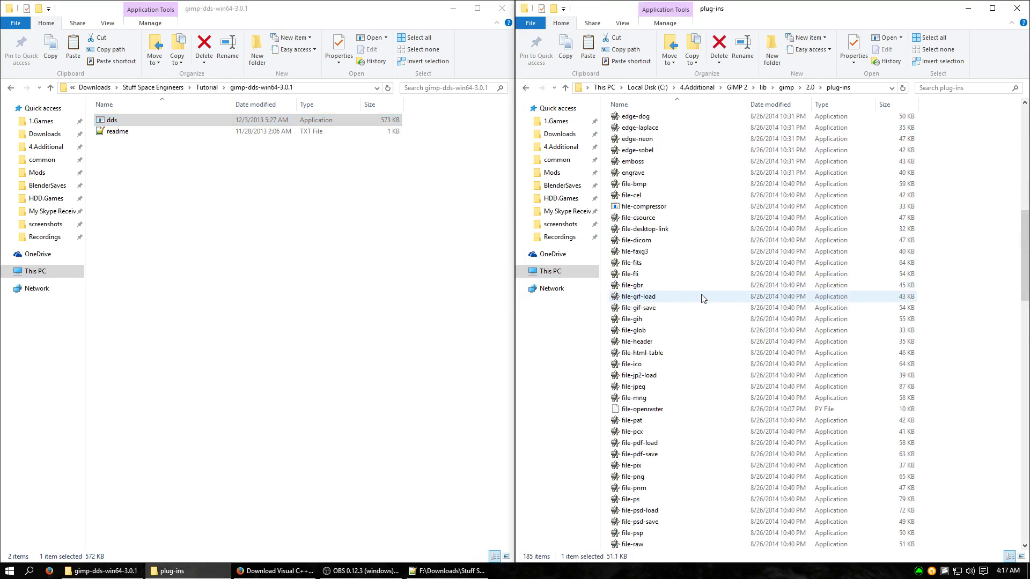
scroll(702, 298, down, 3)
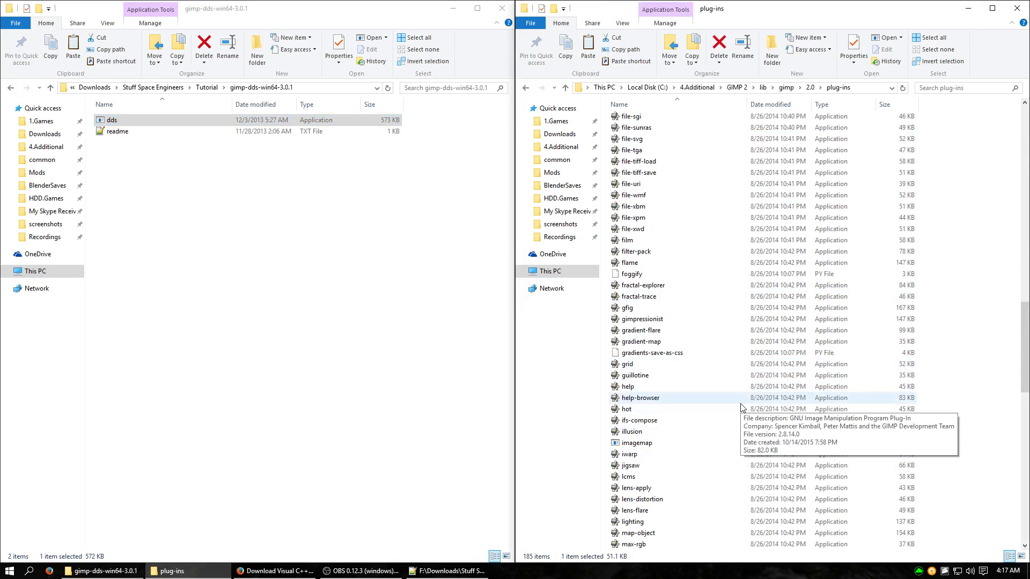
scroll(712, 349, up, 20)
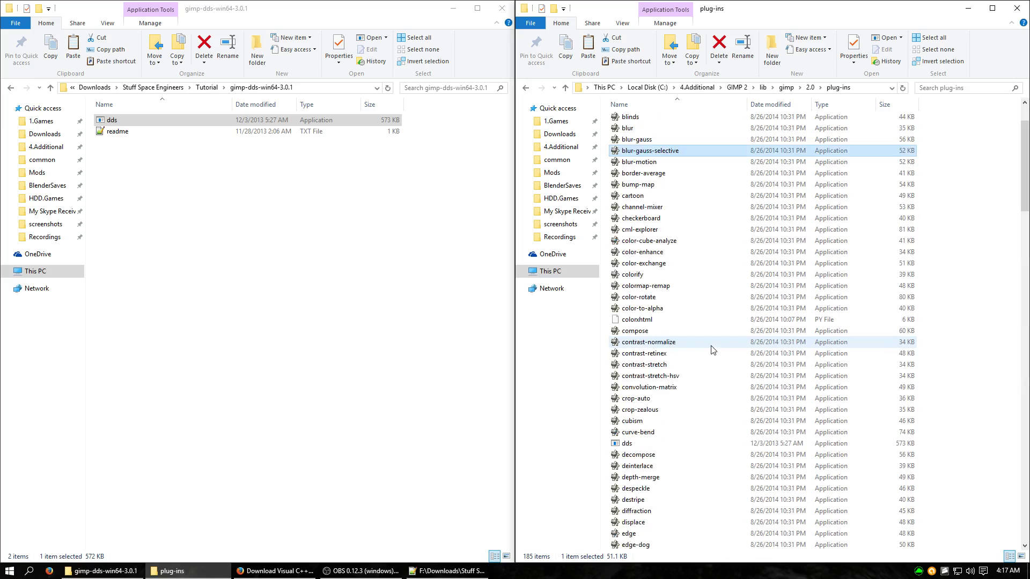
click(675, 444)
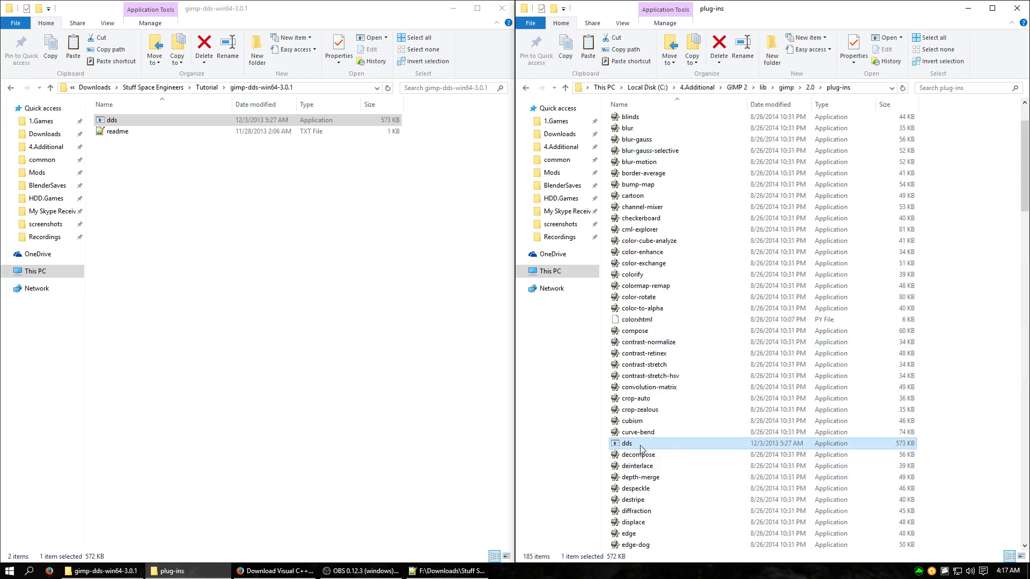
click(310, 257)
key(alt+Up)
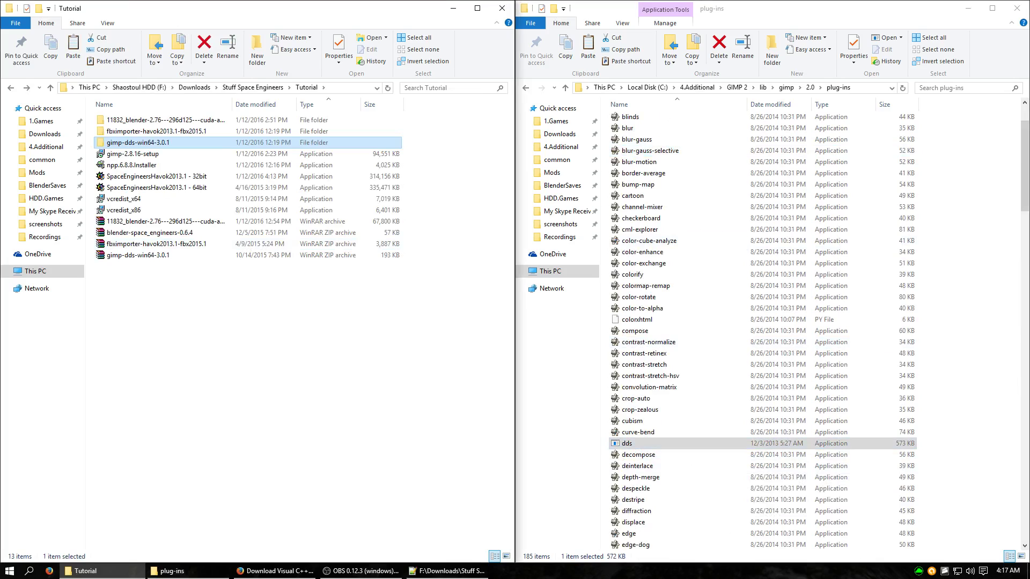
key(alt+Tab)
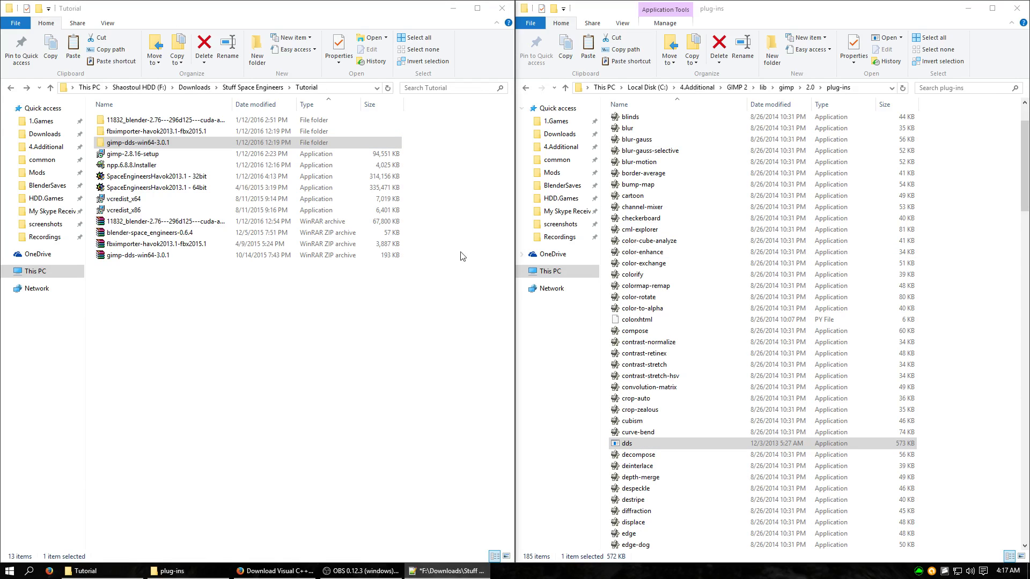
- Select npp.6.8.8.Installer in the Tutorial folder
click(265, 338)
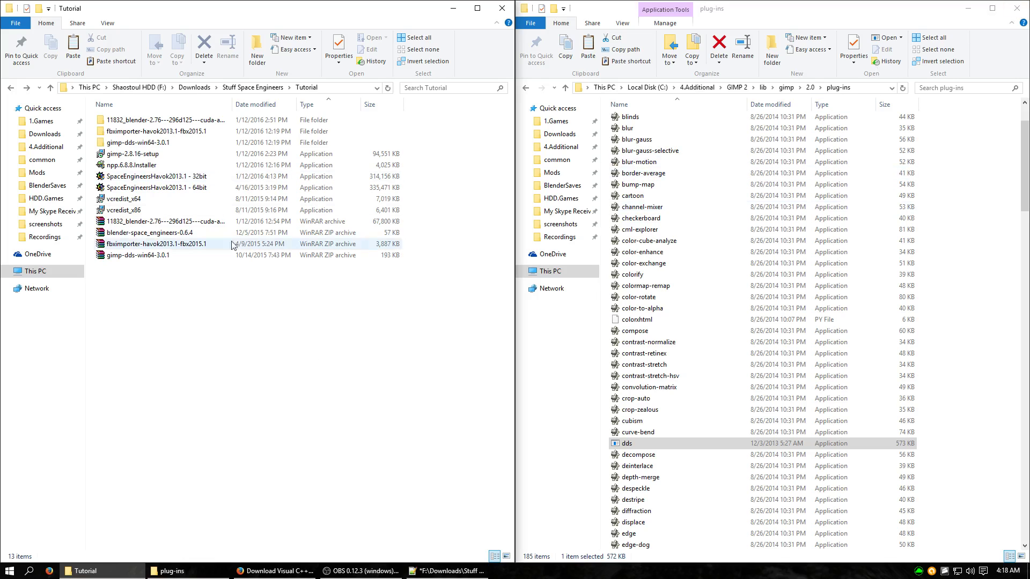
click(176, 146)
click(169, 165)
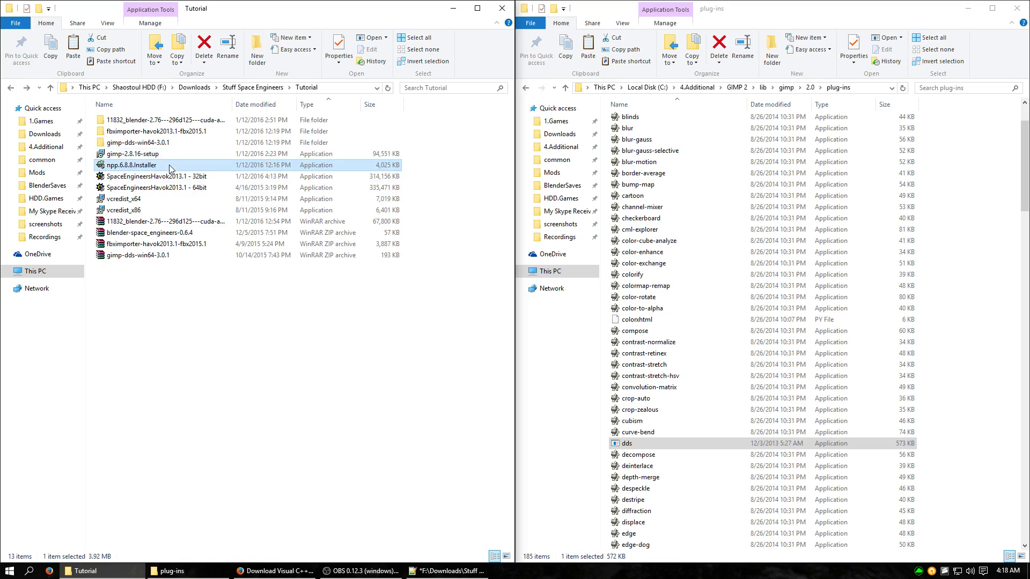
- Run npp.6.8.8.Installer in English, accept the license, then cancel and quit the setup
double_click(169, 165)
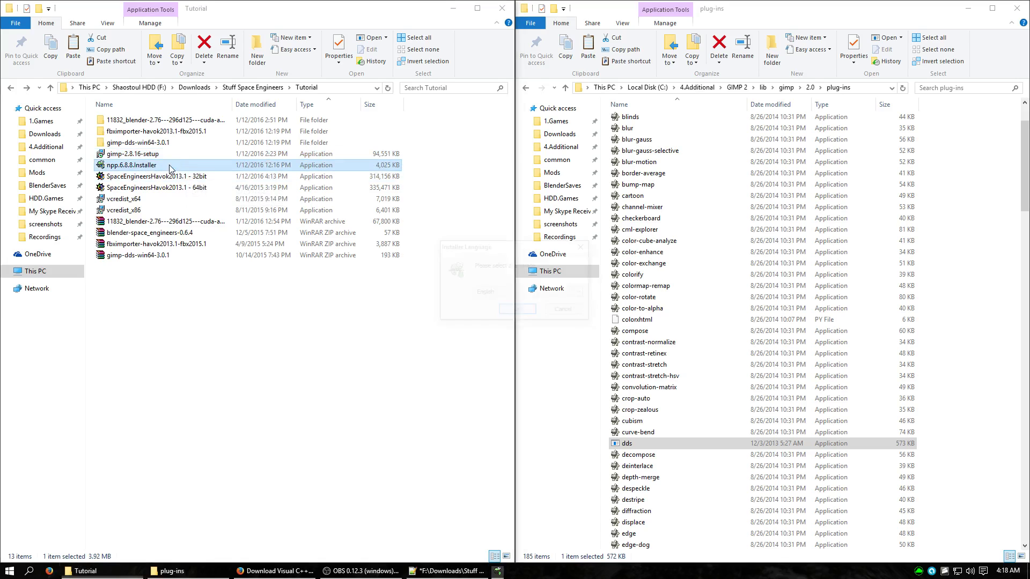
click(517, 311)
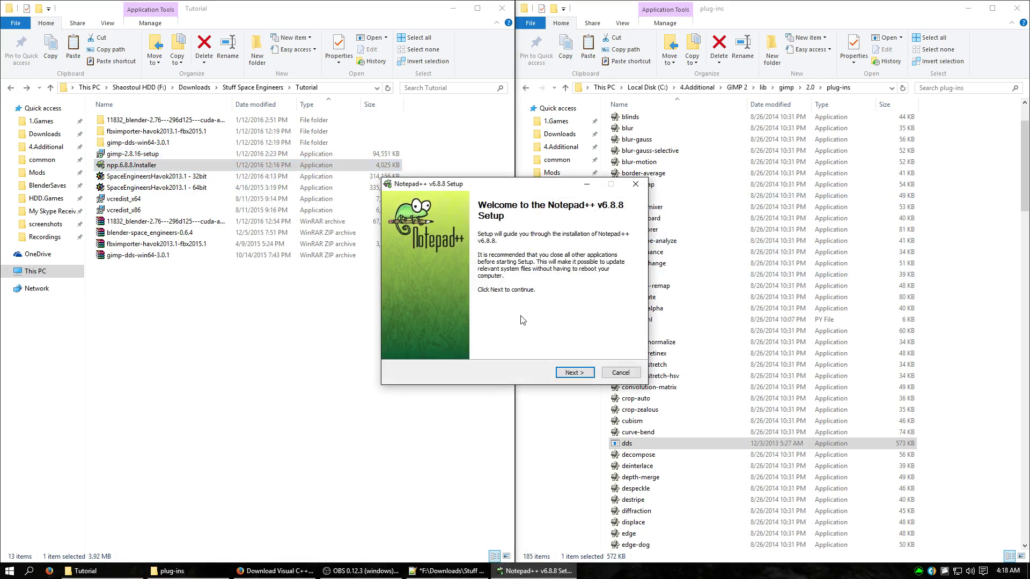
click(573, 372)
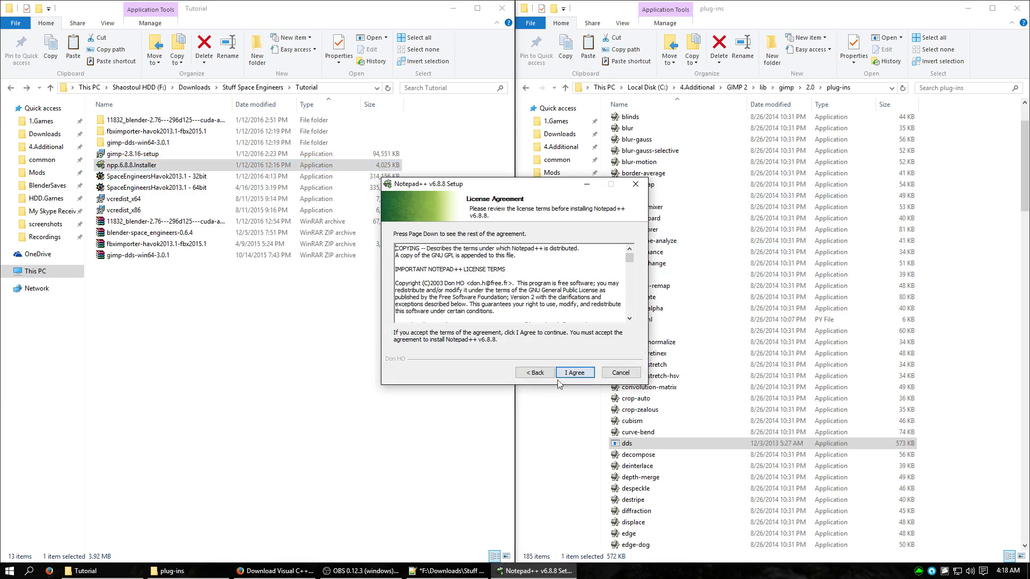
click(590, 371)
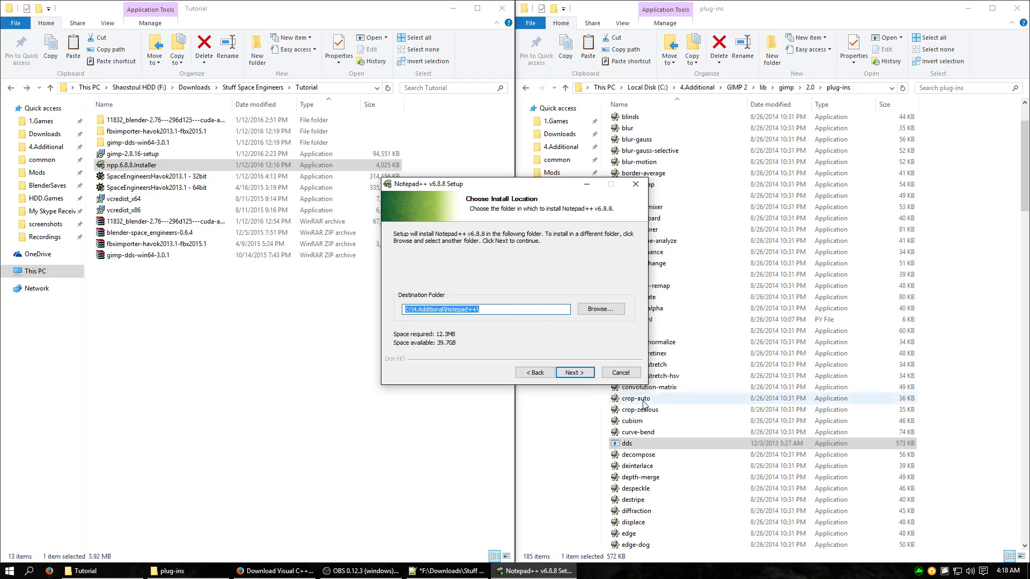
click(620, 373)
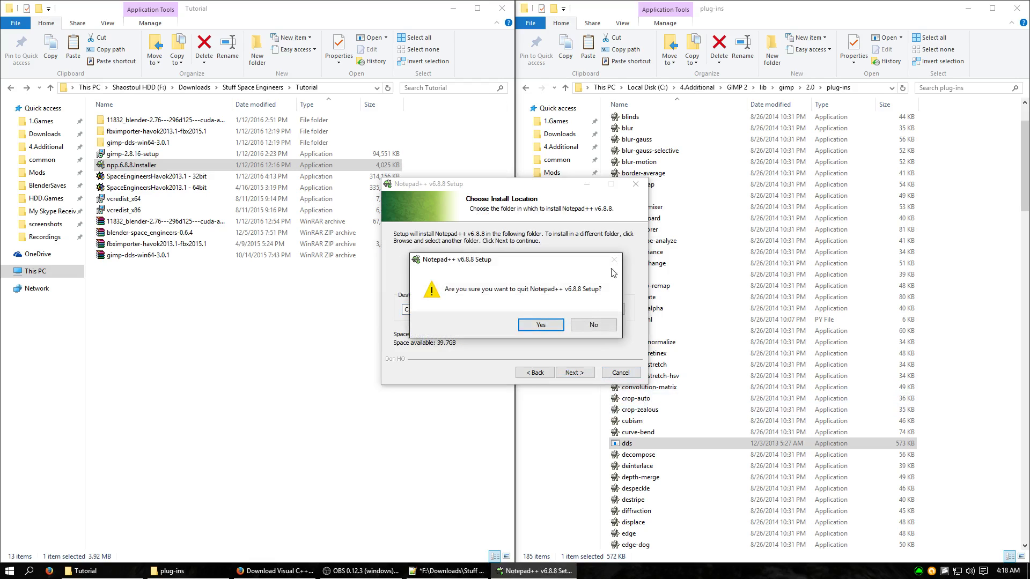
click(544, 326)
- Confirm a Notepad++ folder exists in C:\4.Additional, then select vcredist_x86 in Tutorial
click(551, 148)
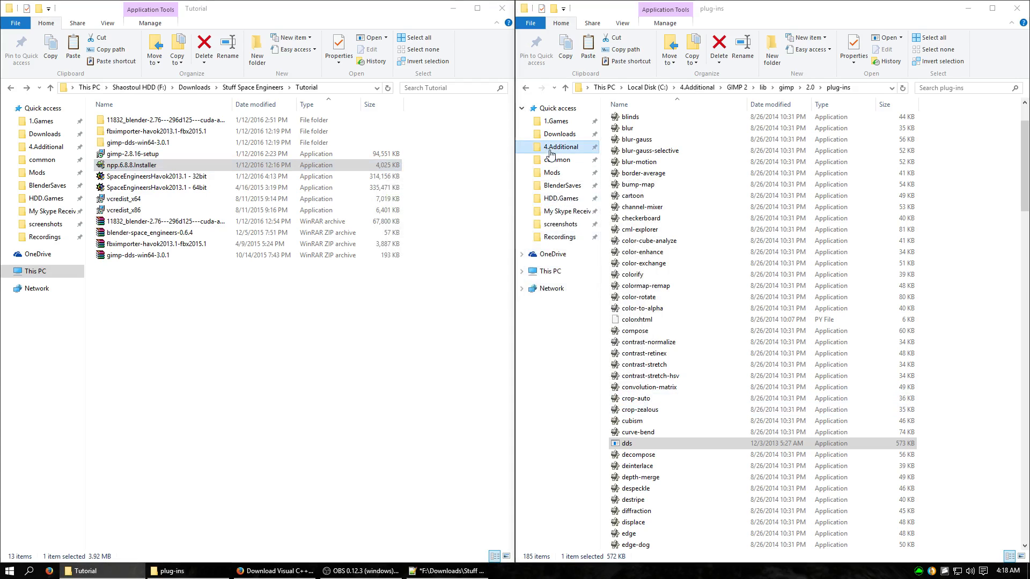
click(653, 222)
double_click(654, 226)
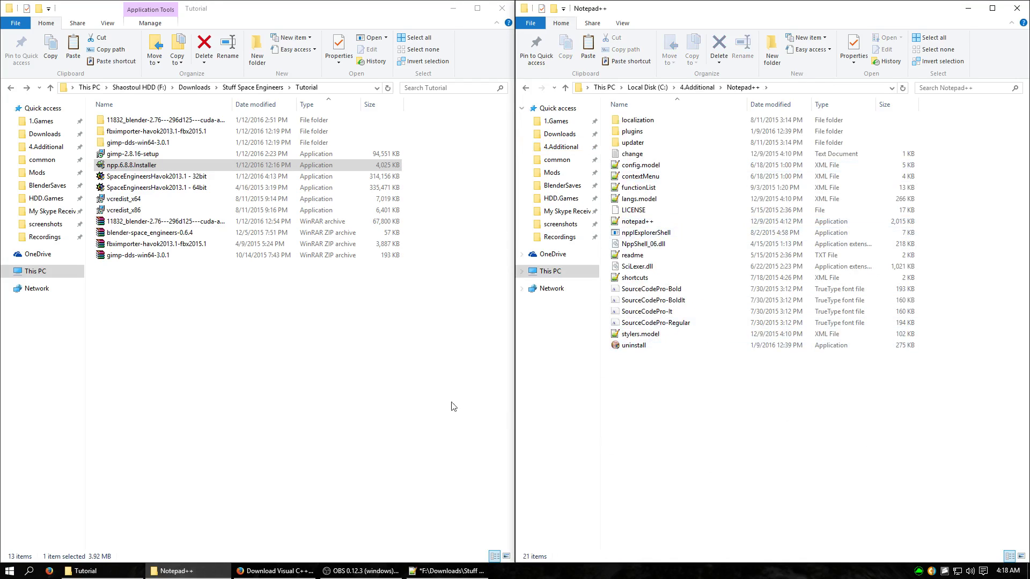
click(331, 405)
key(alt+Up)
key(Return)
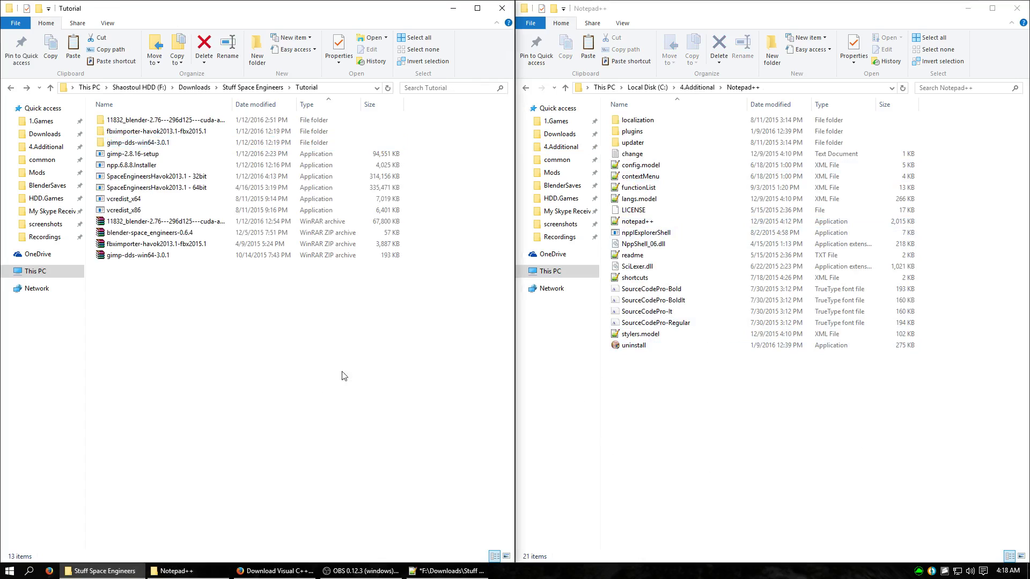
click(719, 374)
key(alt+Up)
click(140, 211)
click(172, 198)
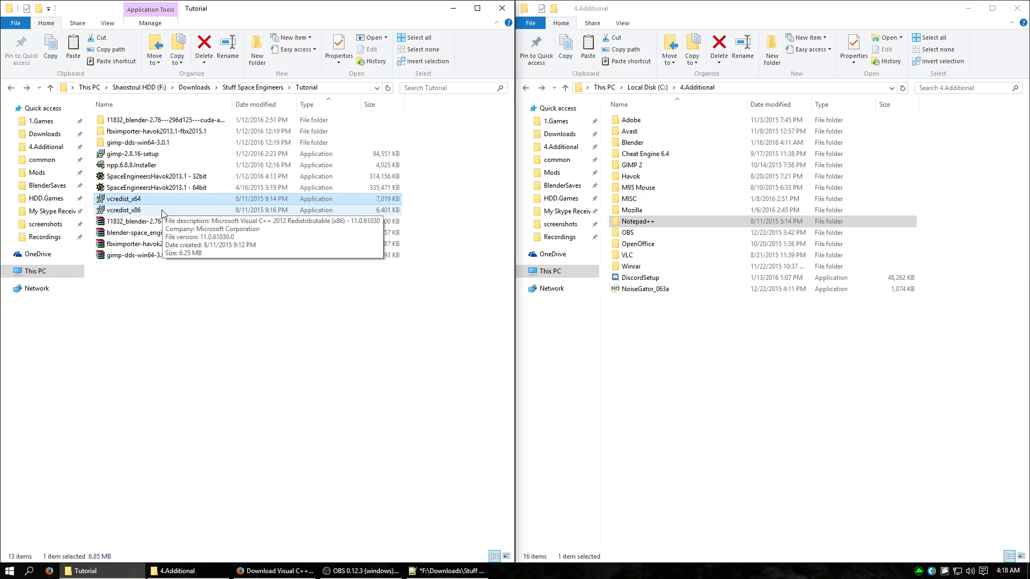
click(162, 211)
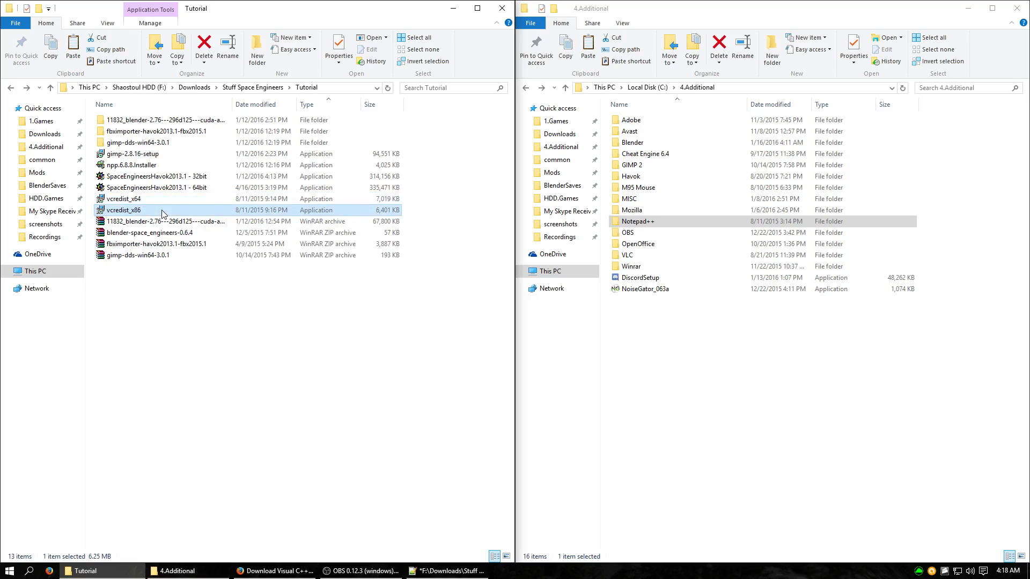
click(262, 575)
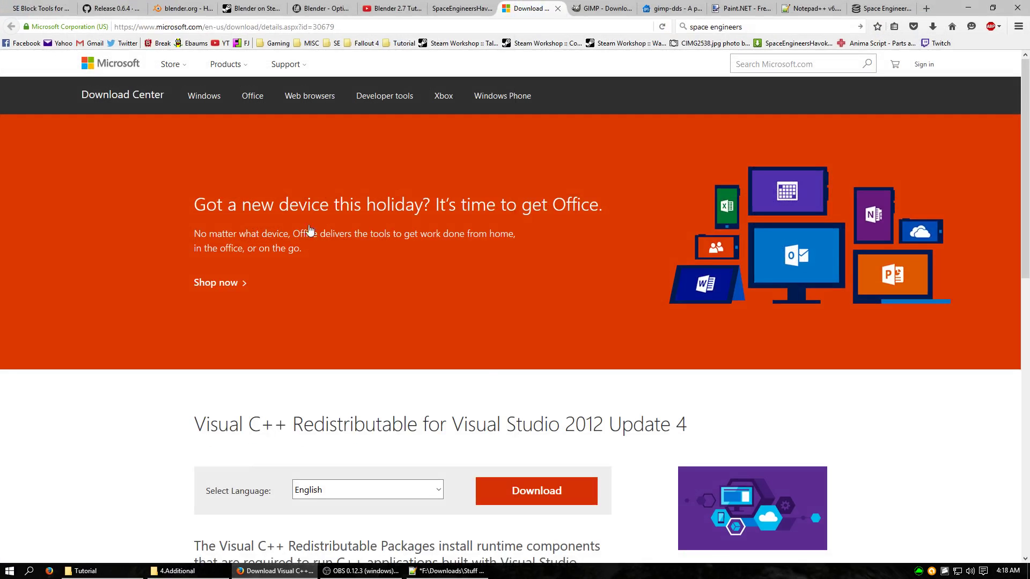
click(966, 8)
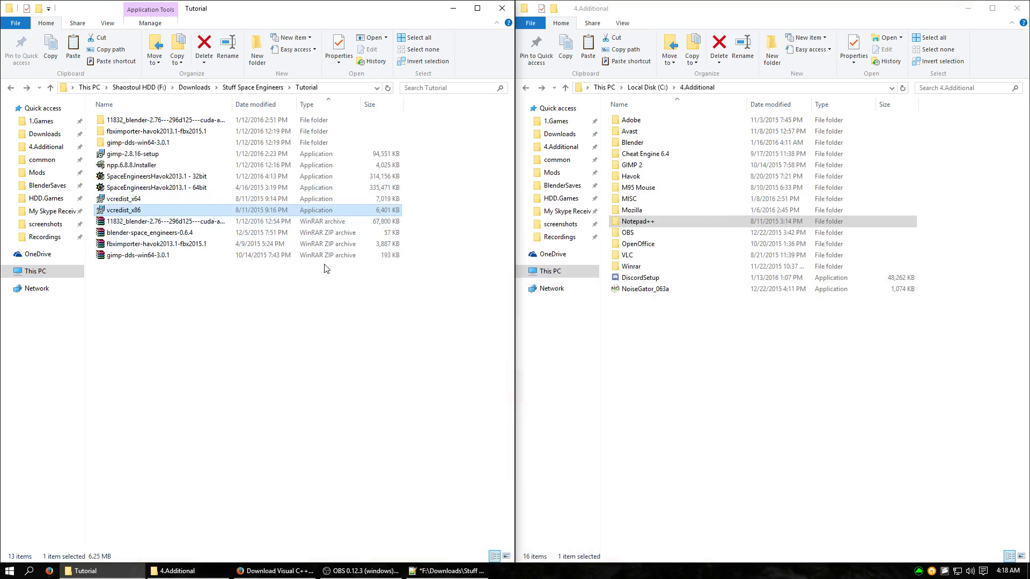
click(278, 308)
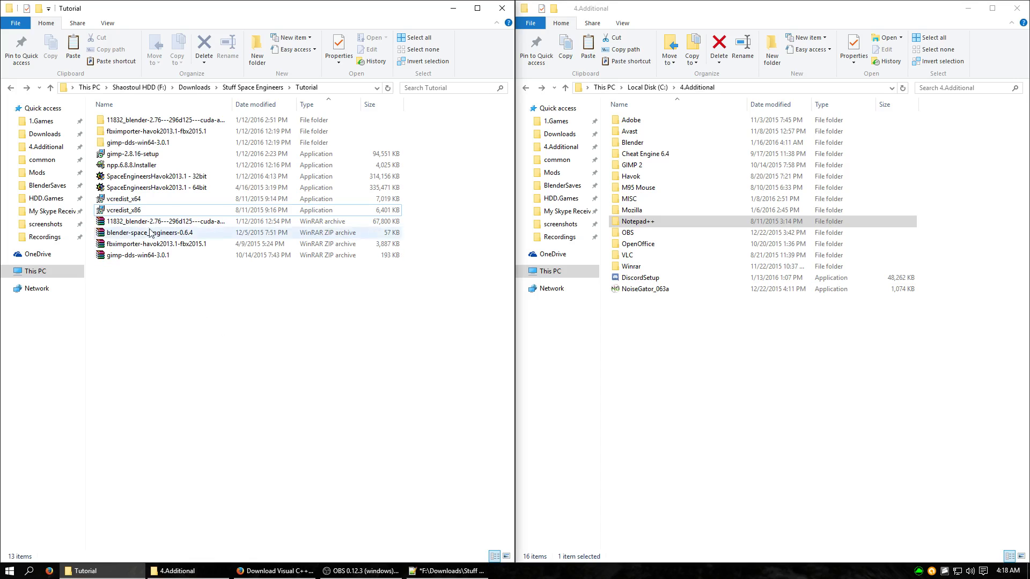
click(143, 121)
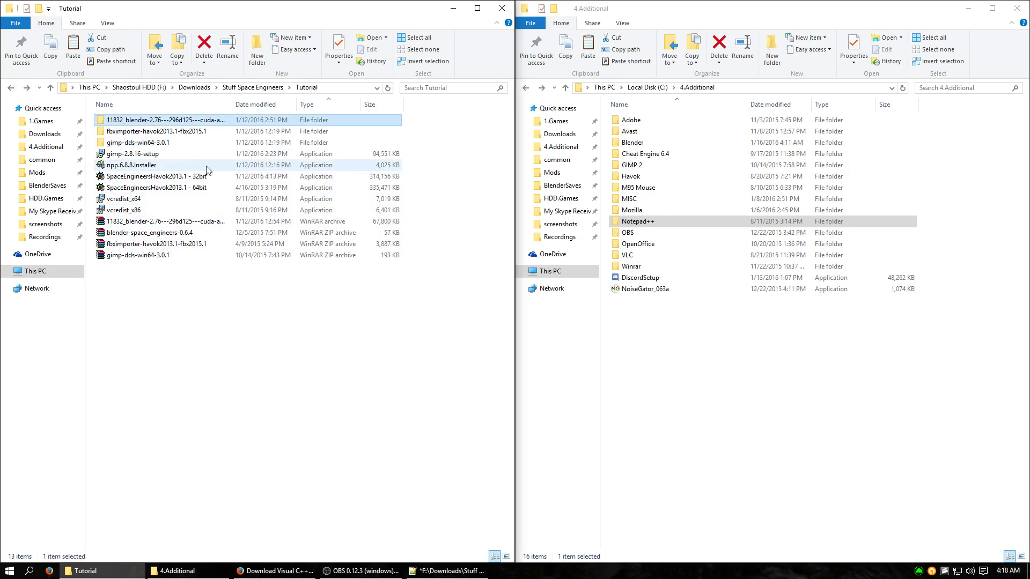
click(164, 233)
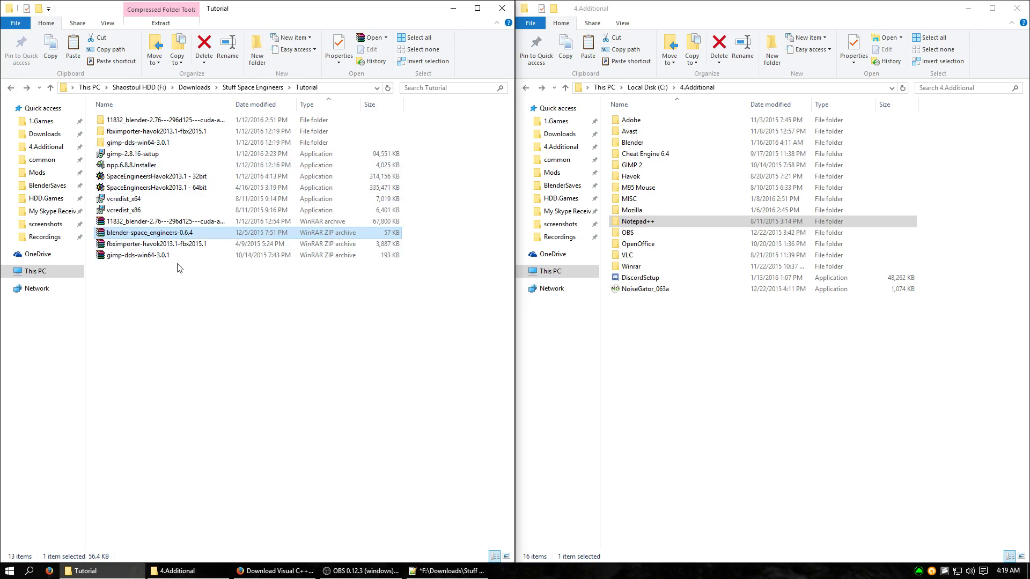
click(155, 244)
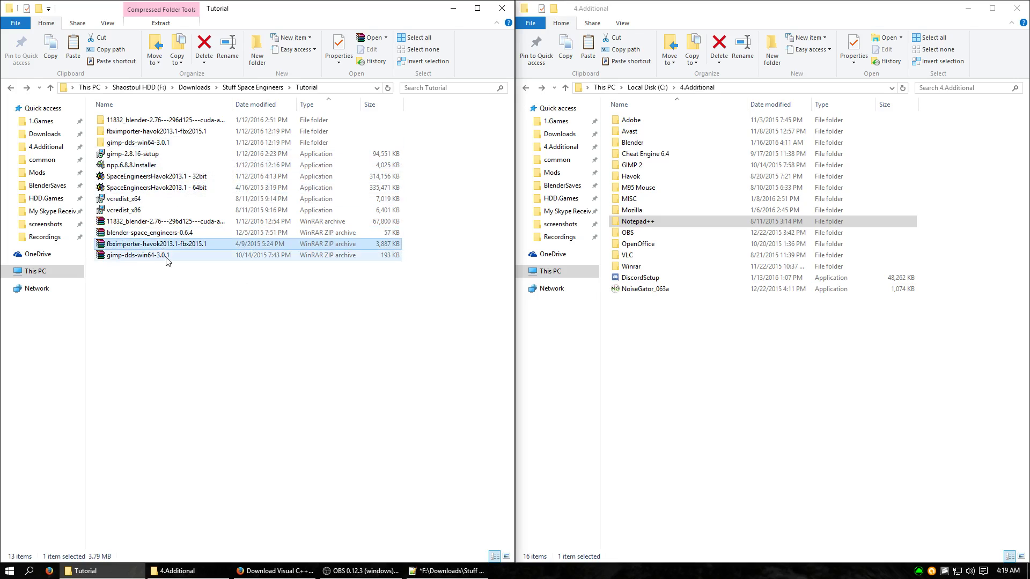
click(143, 188)
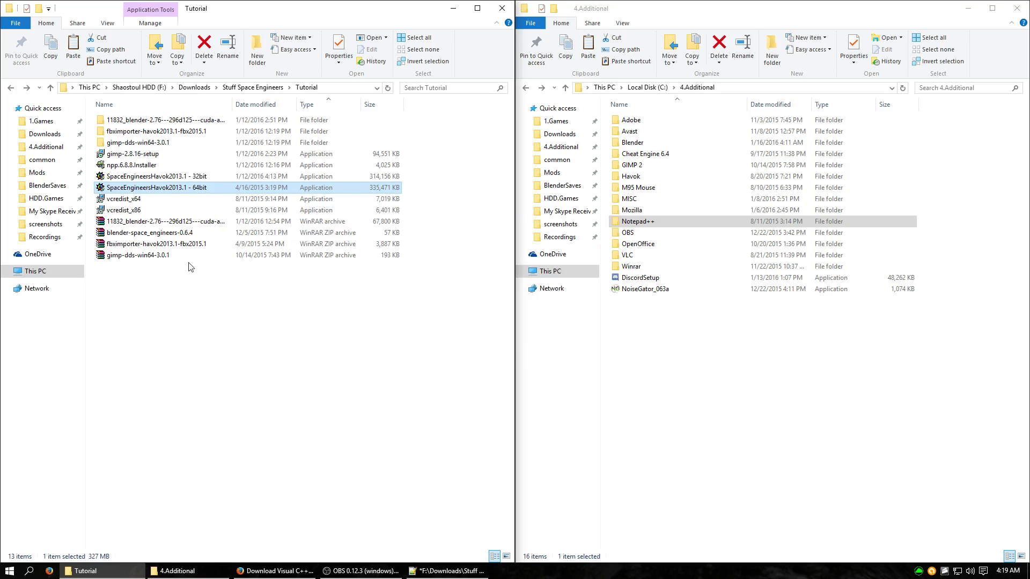
click(122, 214)
click(119, 203)
click(123, 211)
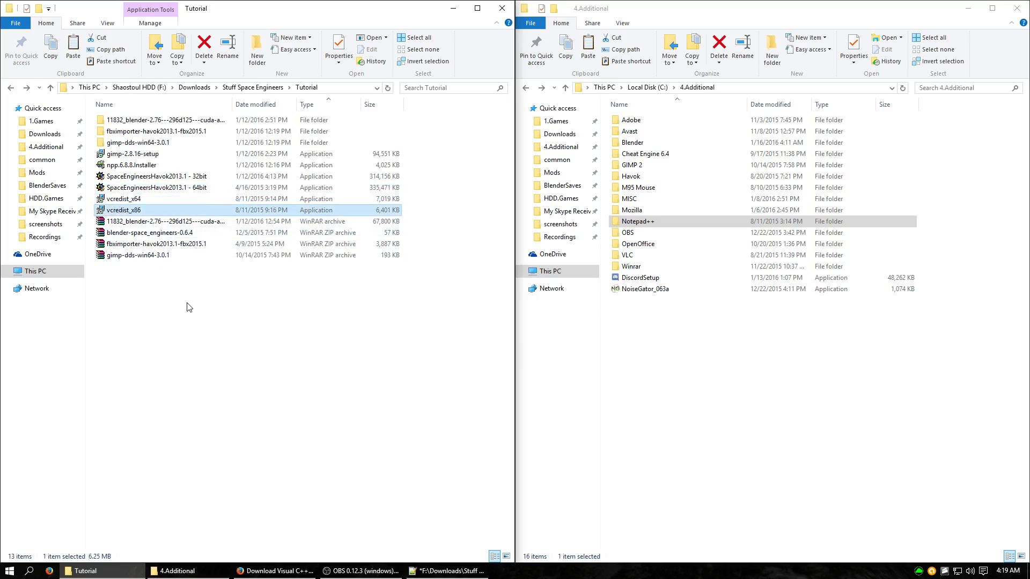
click(172, 154)
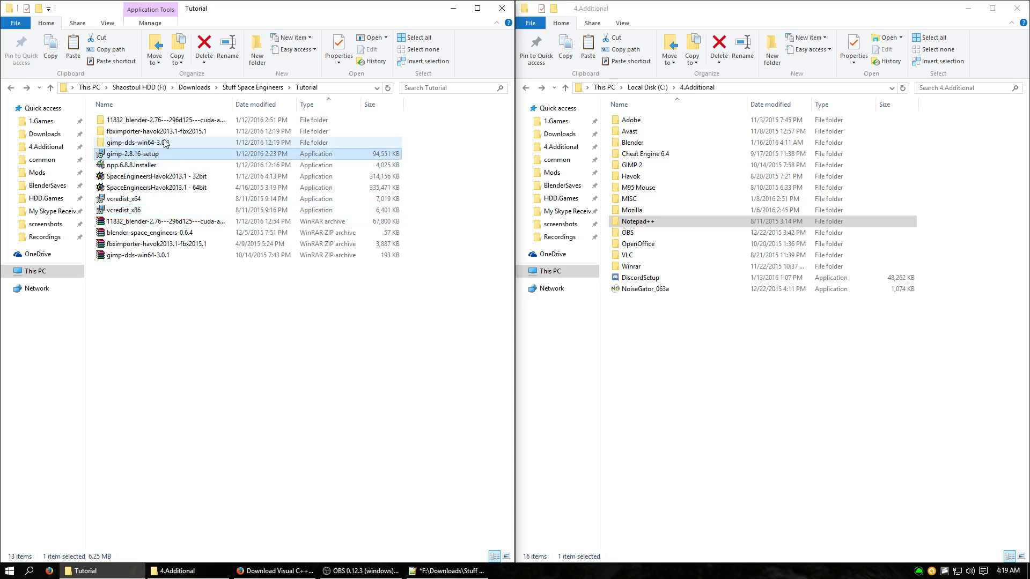
click(165, 143)
click(152, 166)
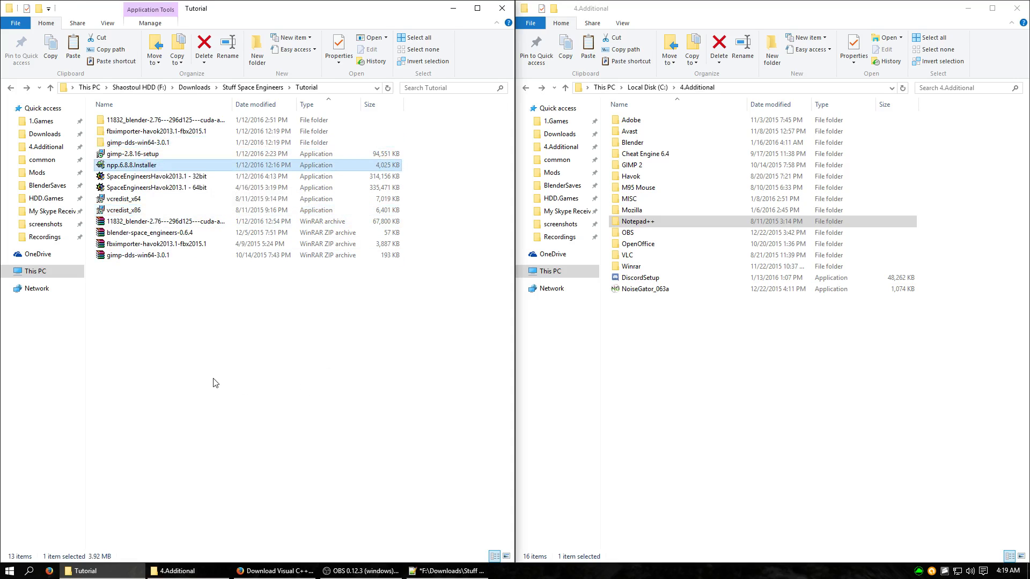
click(261, 382)
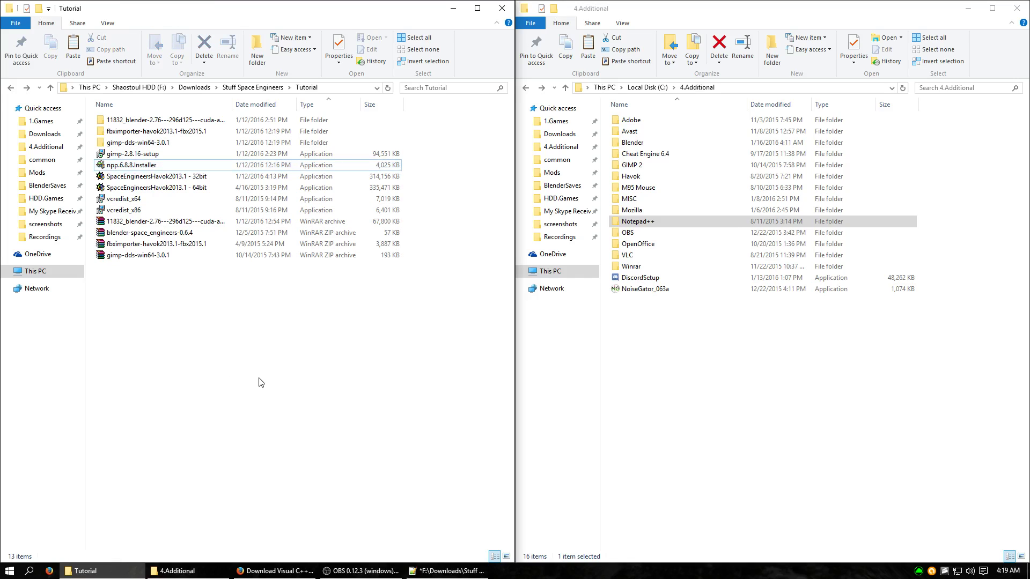